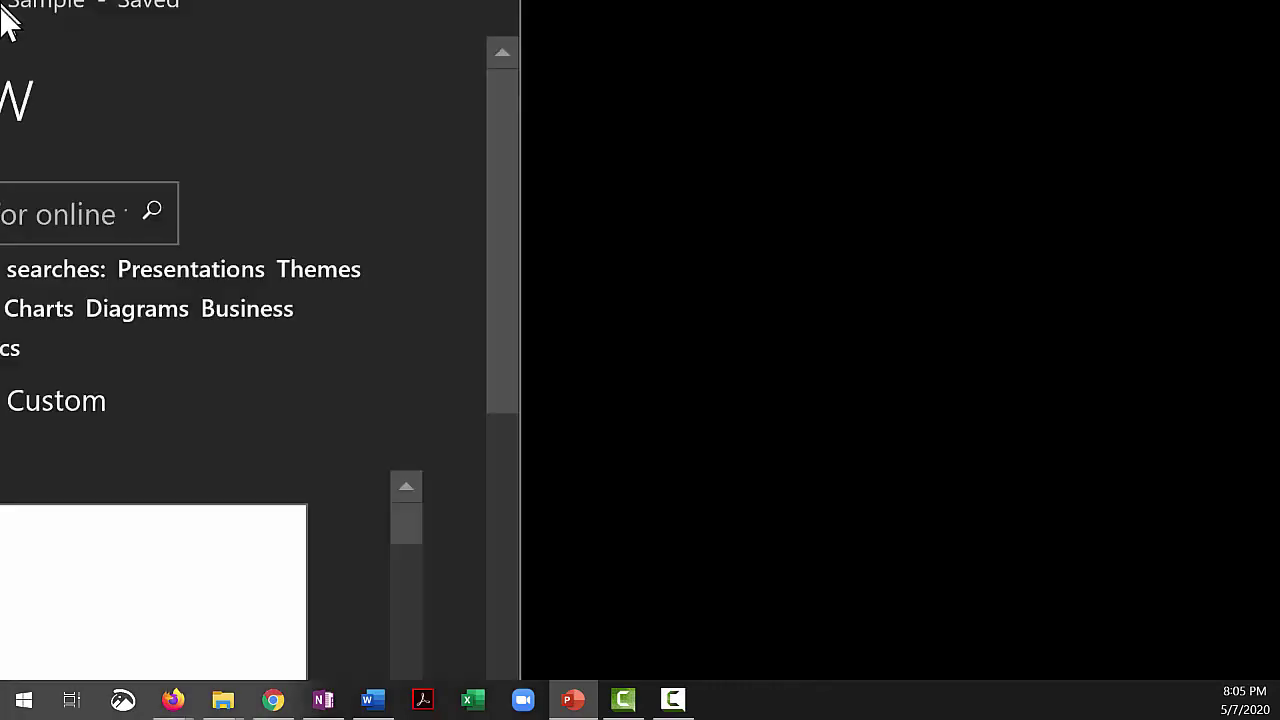
Maximize PowerPoint, create a blank presentation, and bring up its Design options
drag(2, 3, 372, 1)
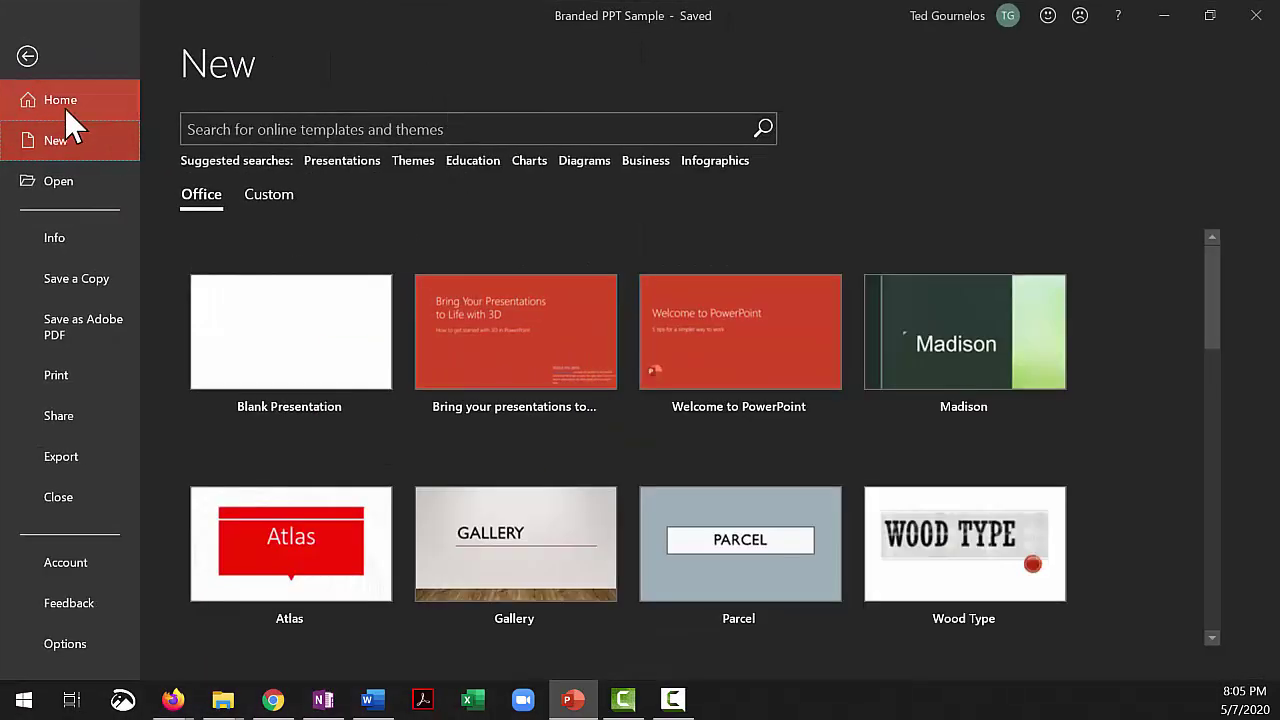
click(265, 344)
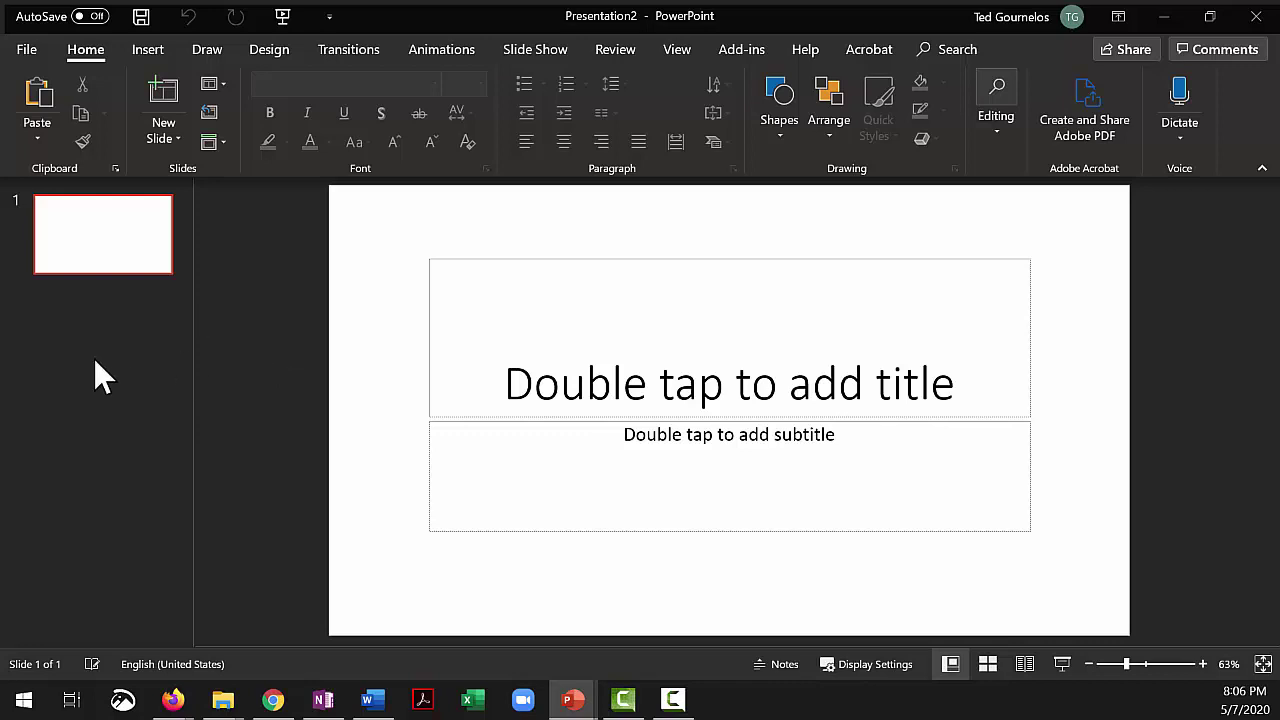
click(272, 46)
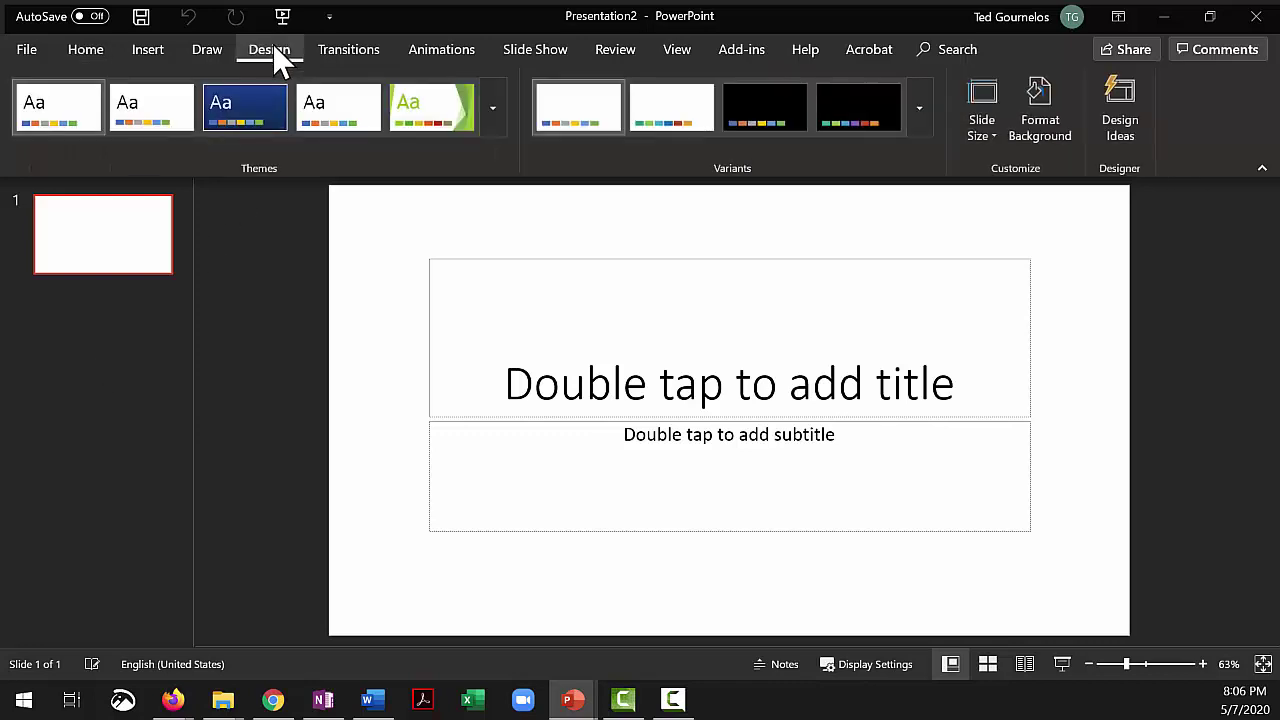
Browse the Themes gallery, close it without applying a theme, and return to Home
click(491, 108)
scroll(182, 370, down, 5)
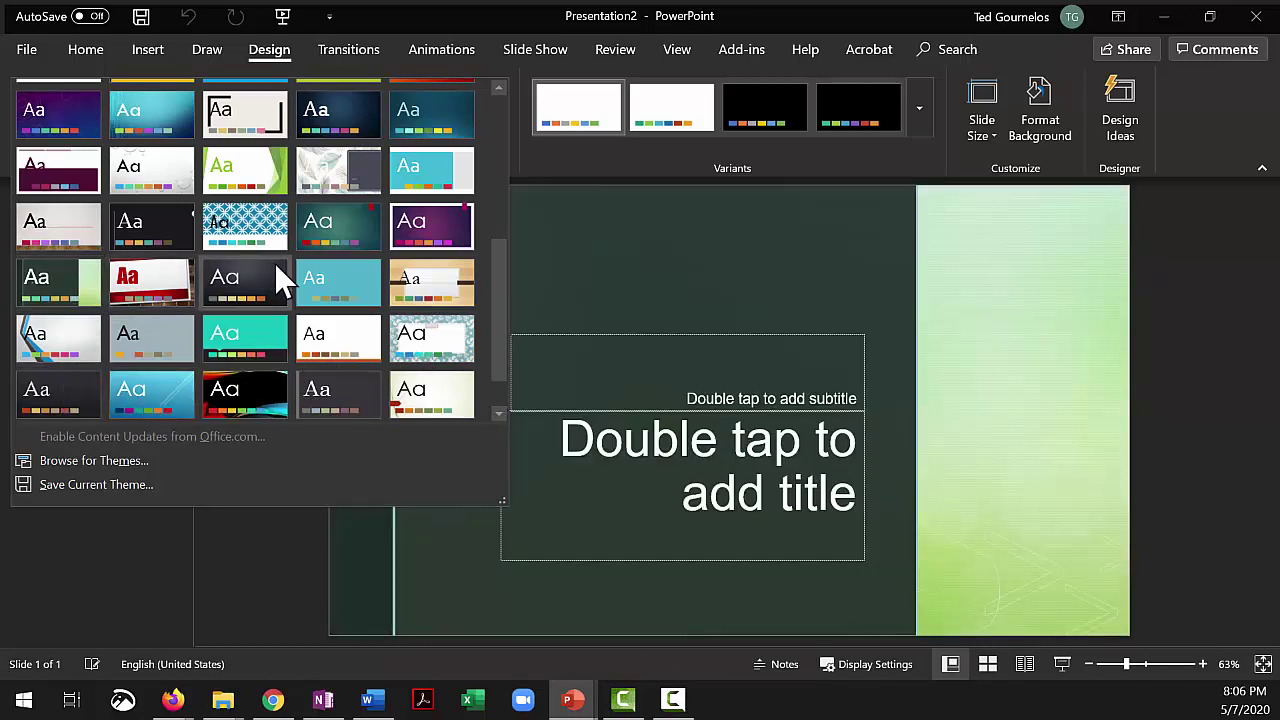
scroll(277, 263, down, 1)
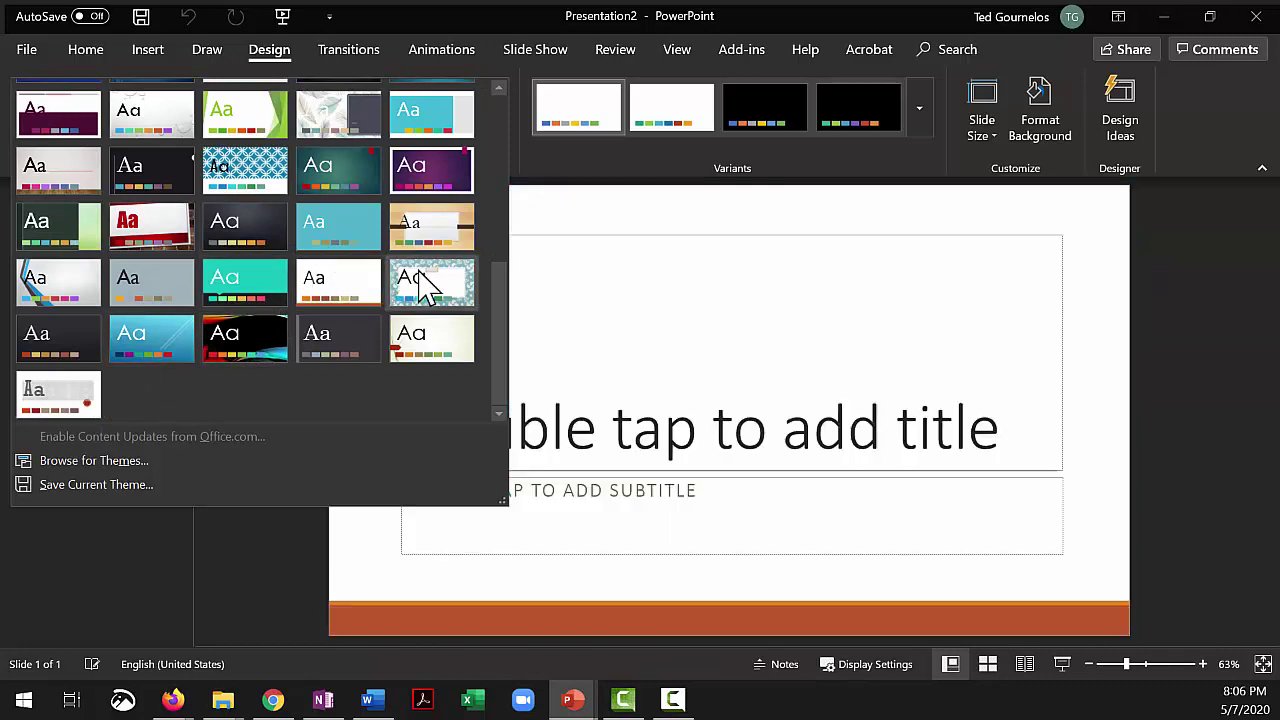
scroll(225, 265, up, 5)
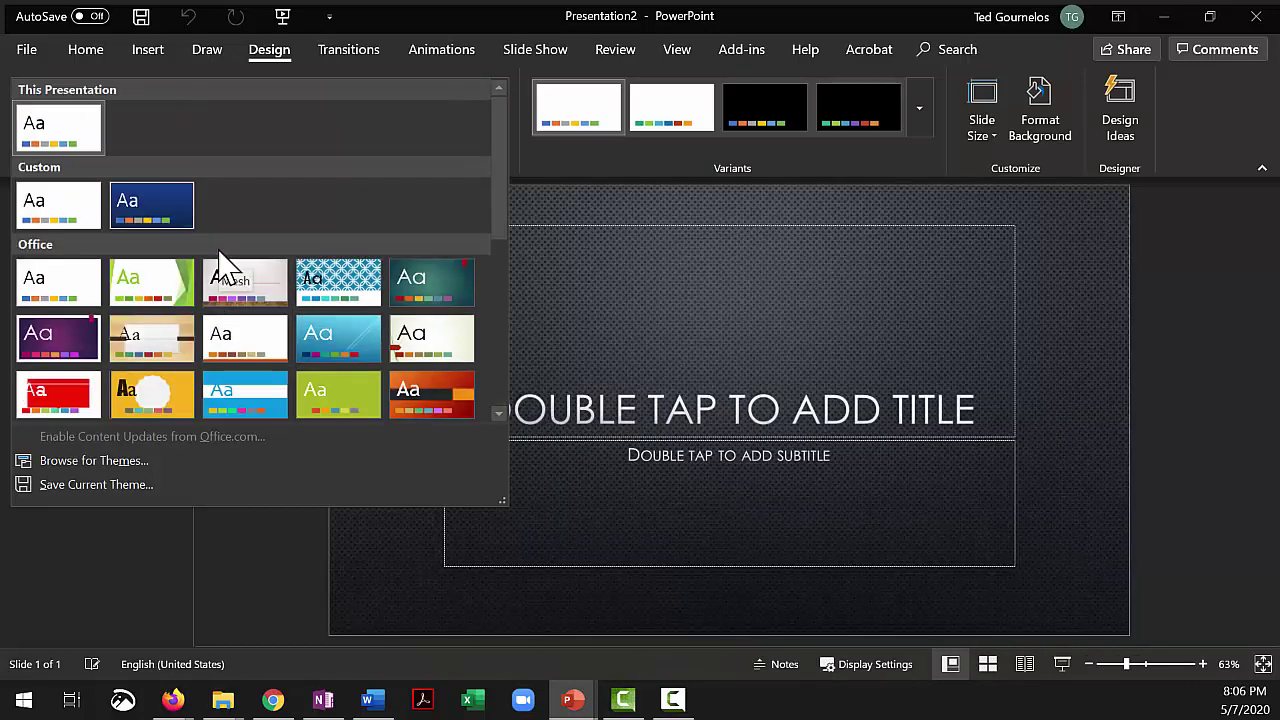
click(262, 48)
click(88, 47)
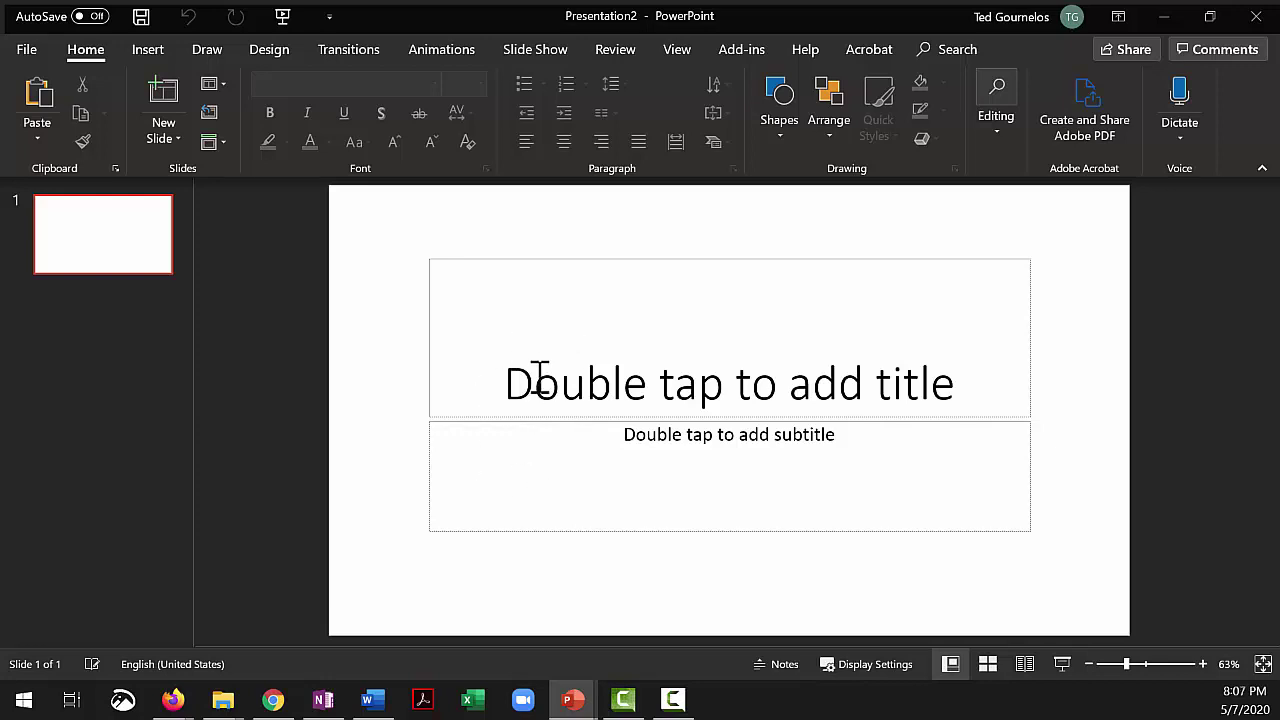
Bring the Firefox window showing the garden's Instagram profile over the presentation
key(alt+Tab)
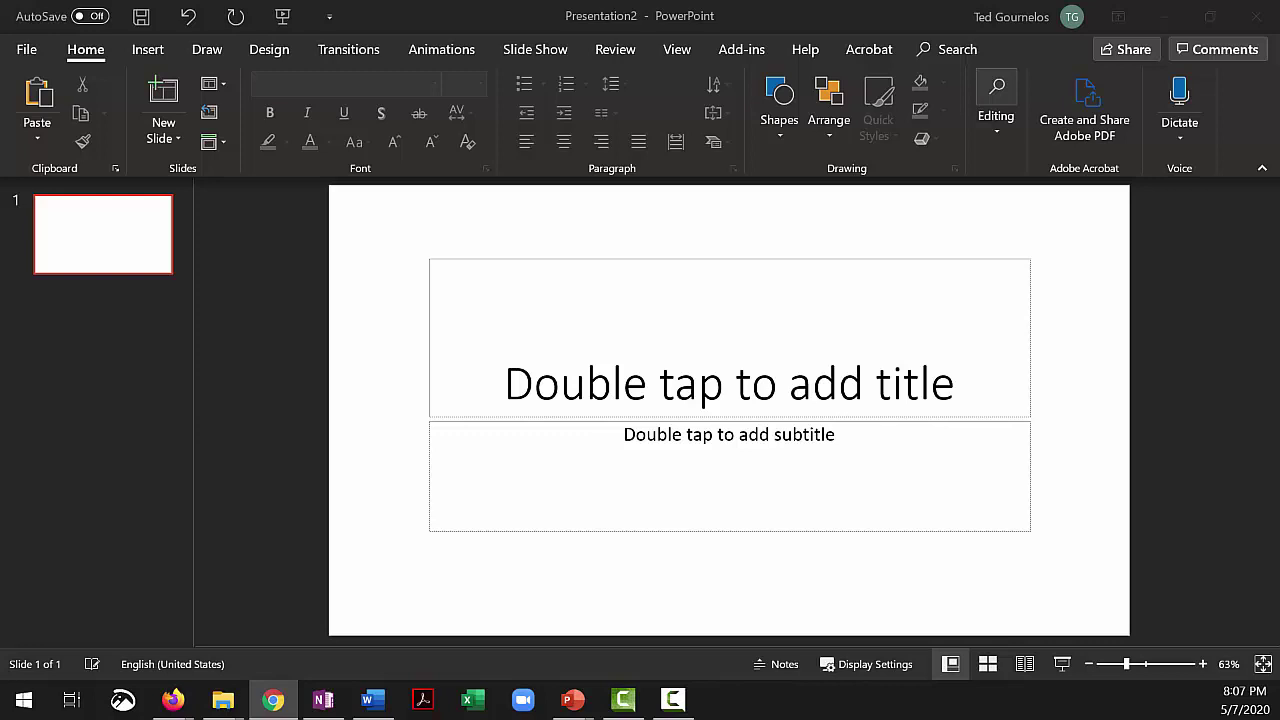
key(alt+Tab)
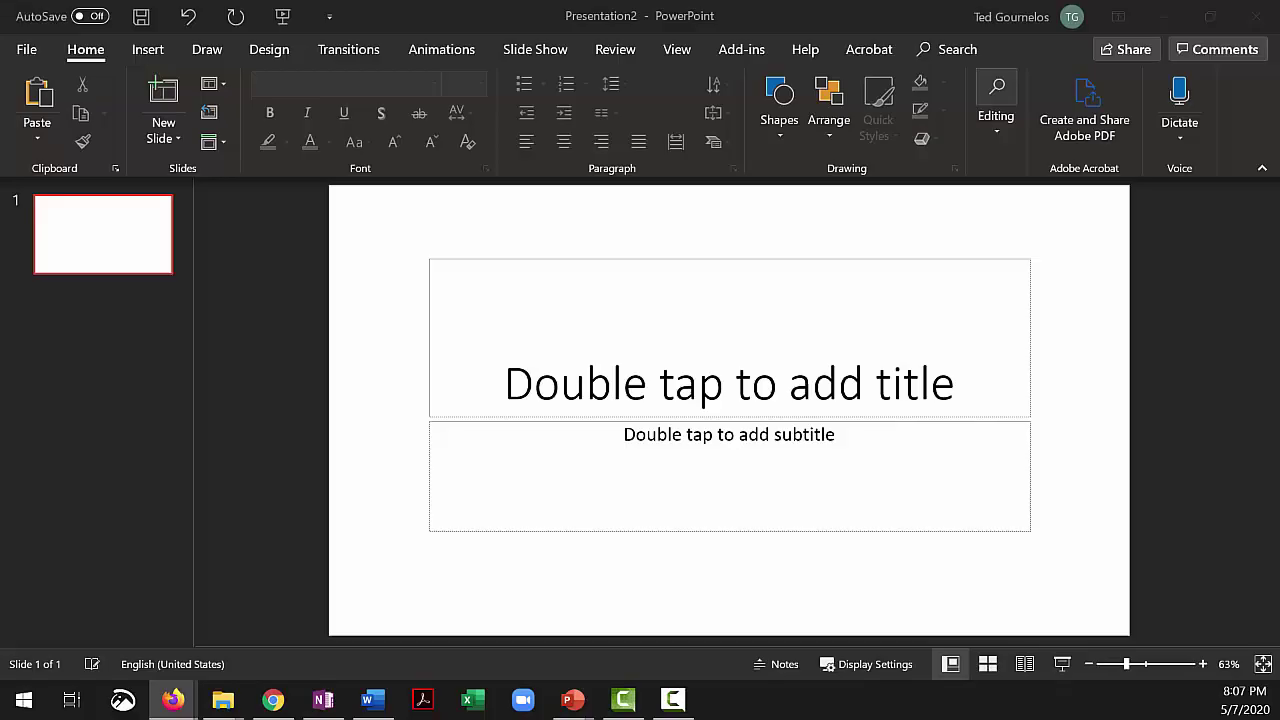
drag(486, 14, 486, 14)
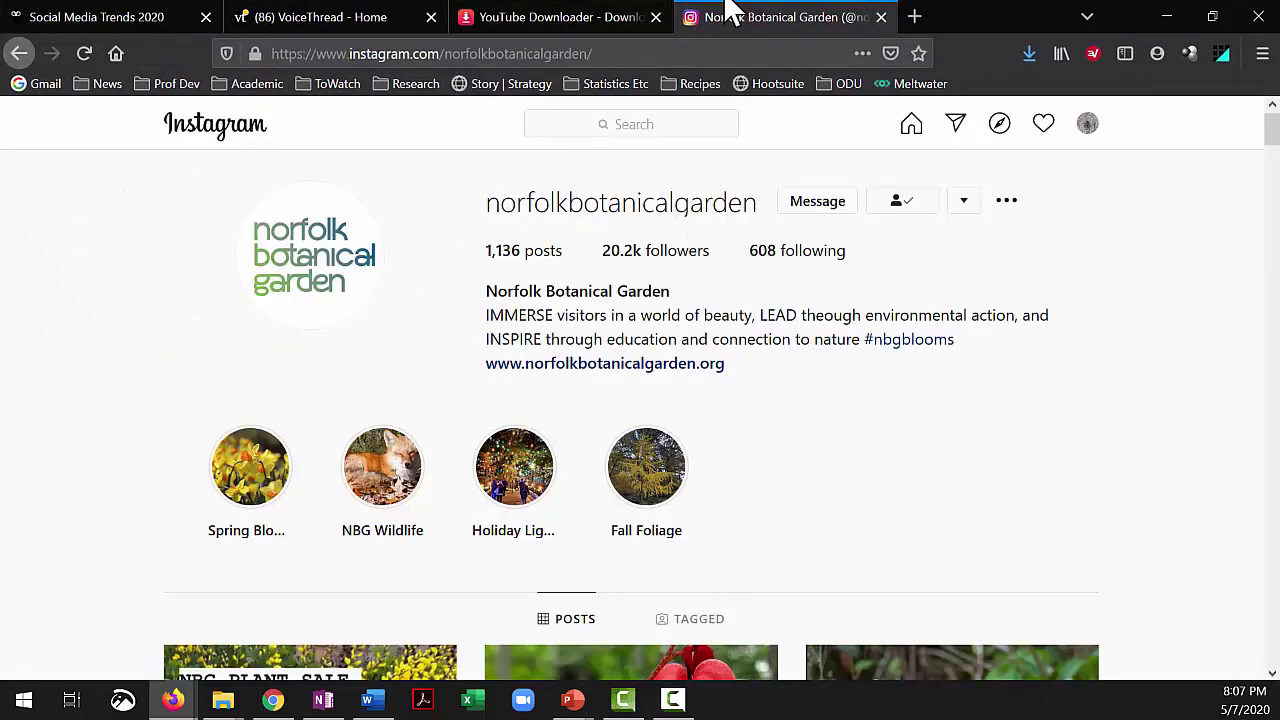
Search Google Images in a new tab for 'norfolk botanical garden logo'
key(ctrl+t)
text(images)
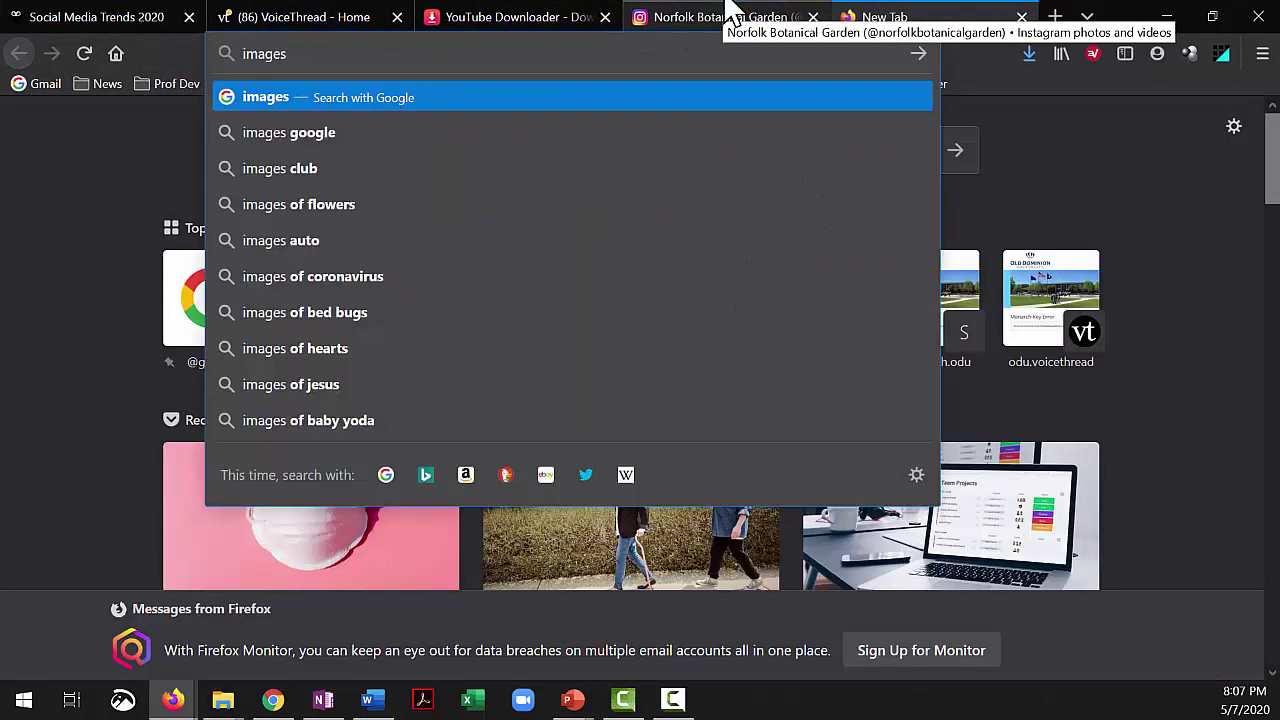
text(.google)
key(Return)
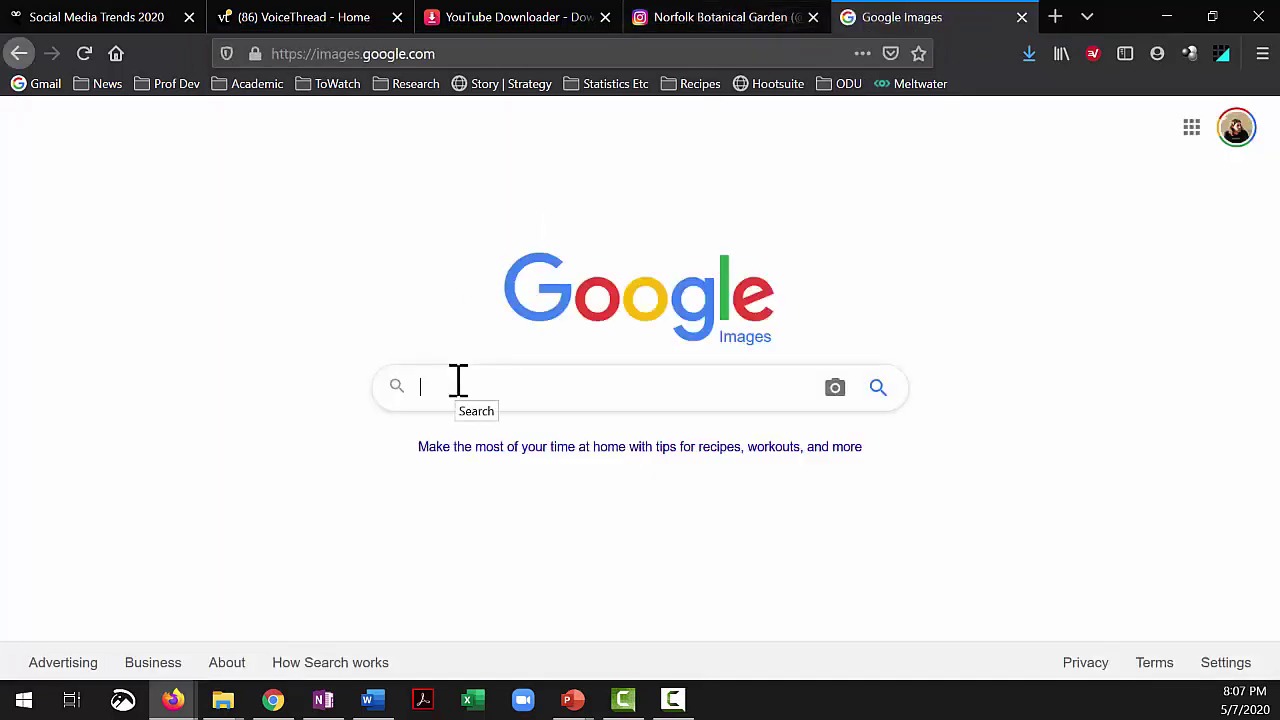
text(norfolk)
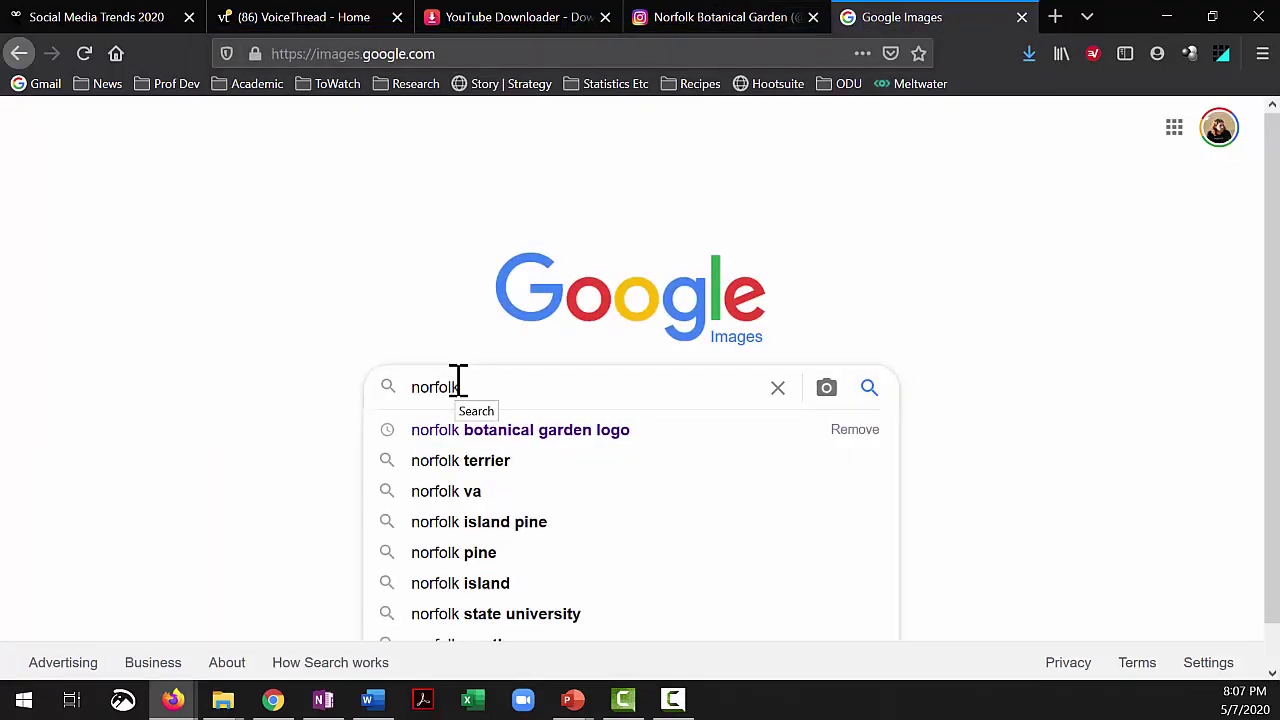
click(444, 432)
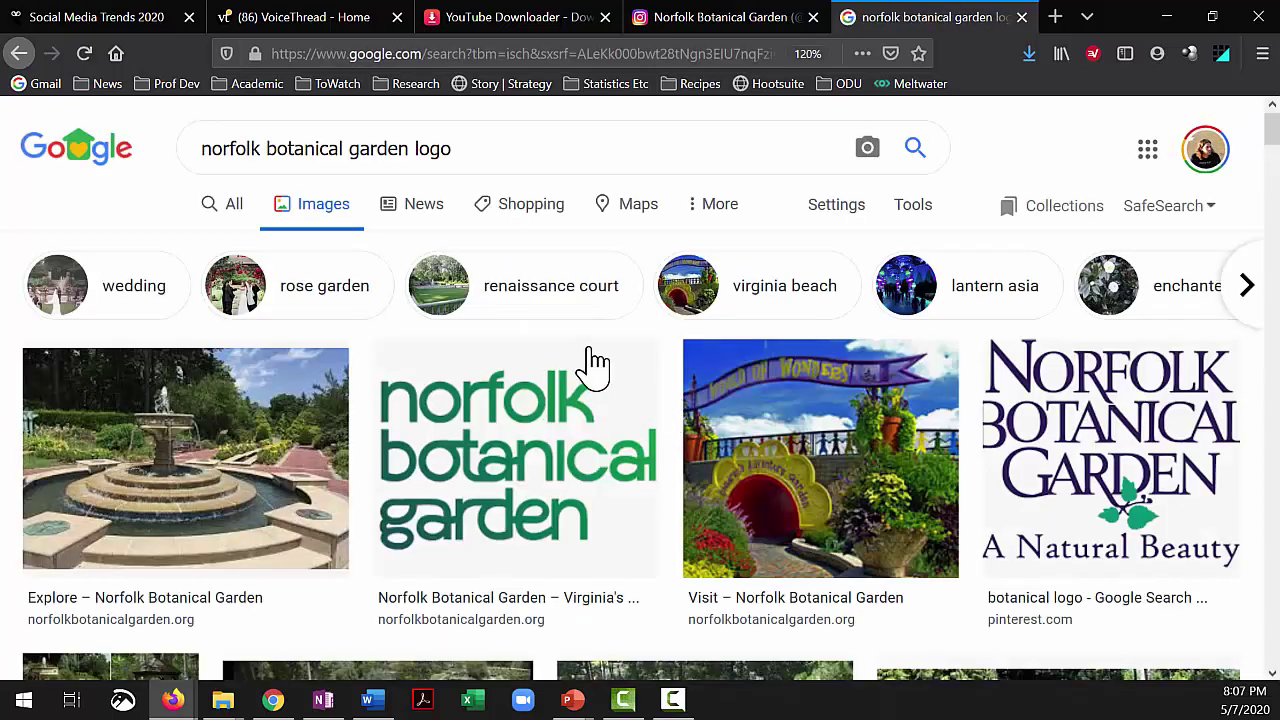
Filter the logo results to Transparent colour and browse them
click(915, 222)
click(287, 258)
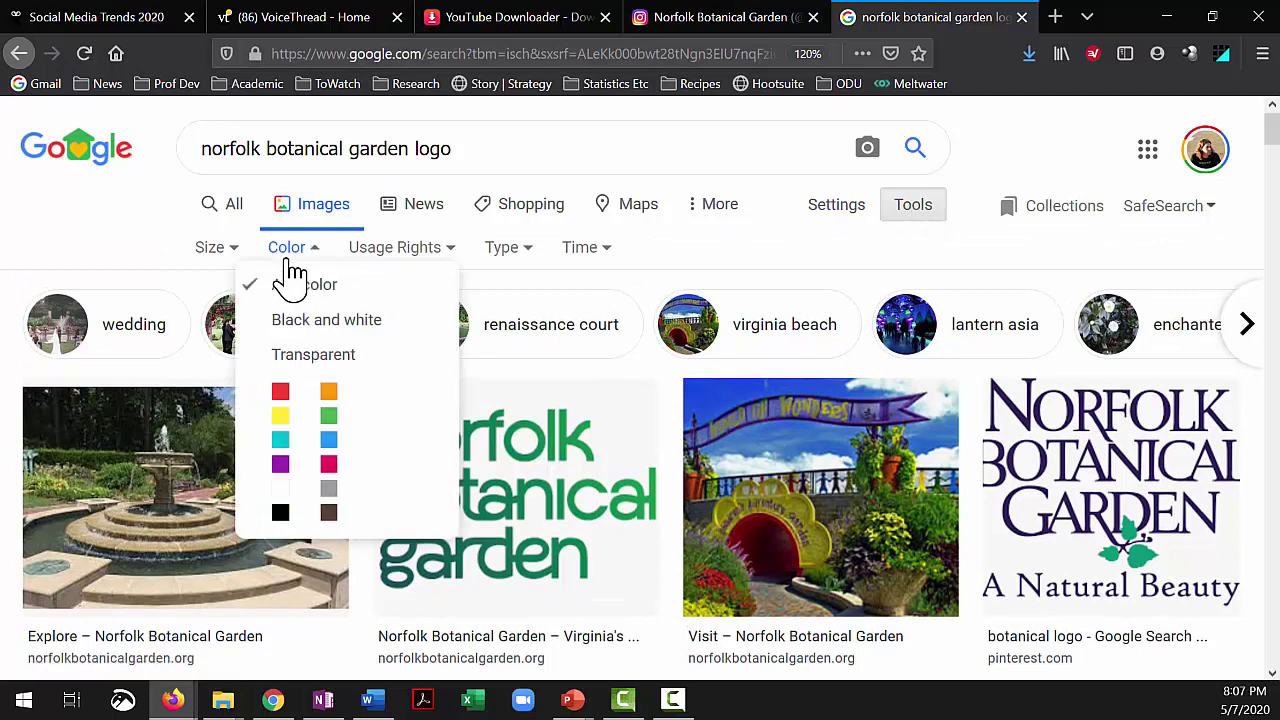
click(285, 360)
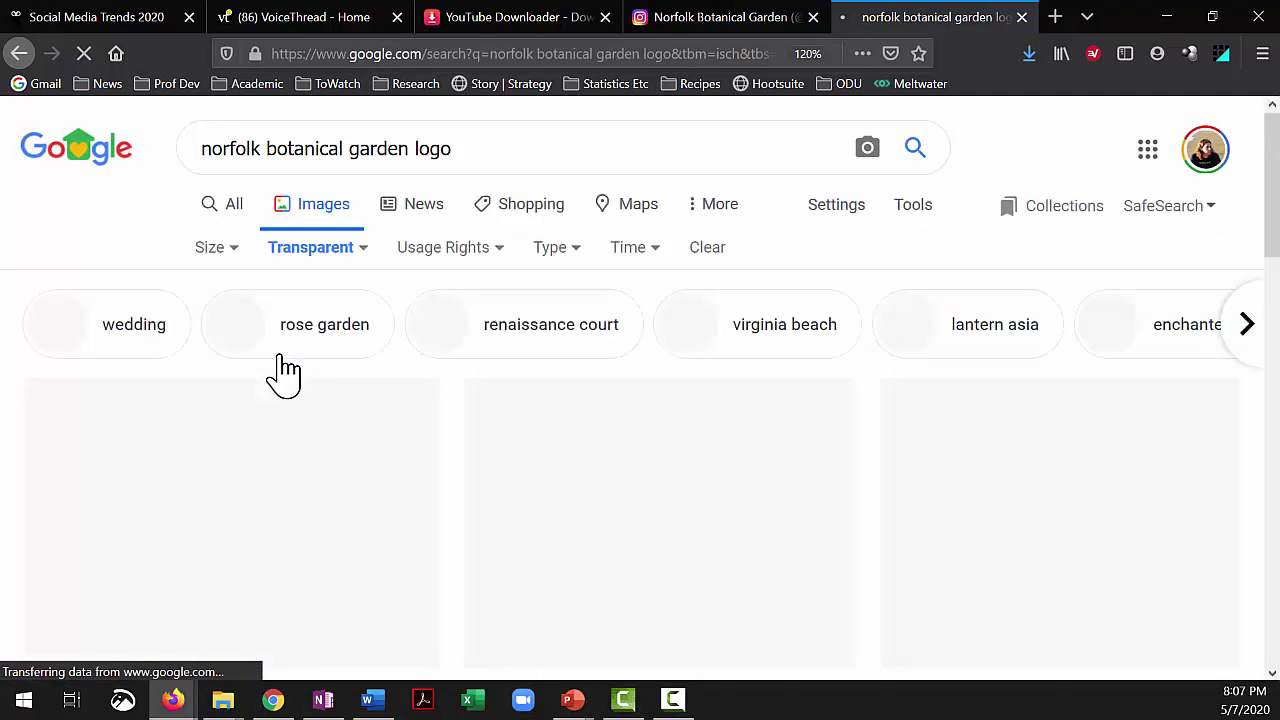
scroll(449, 486, down, 3)
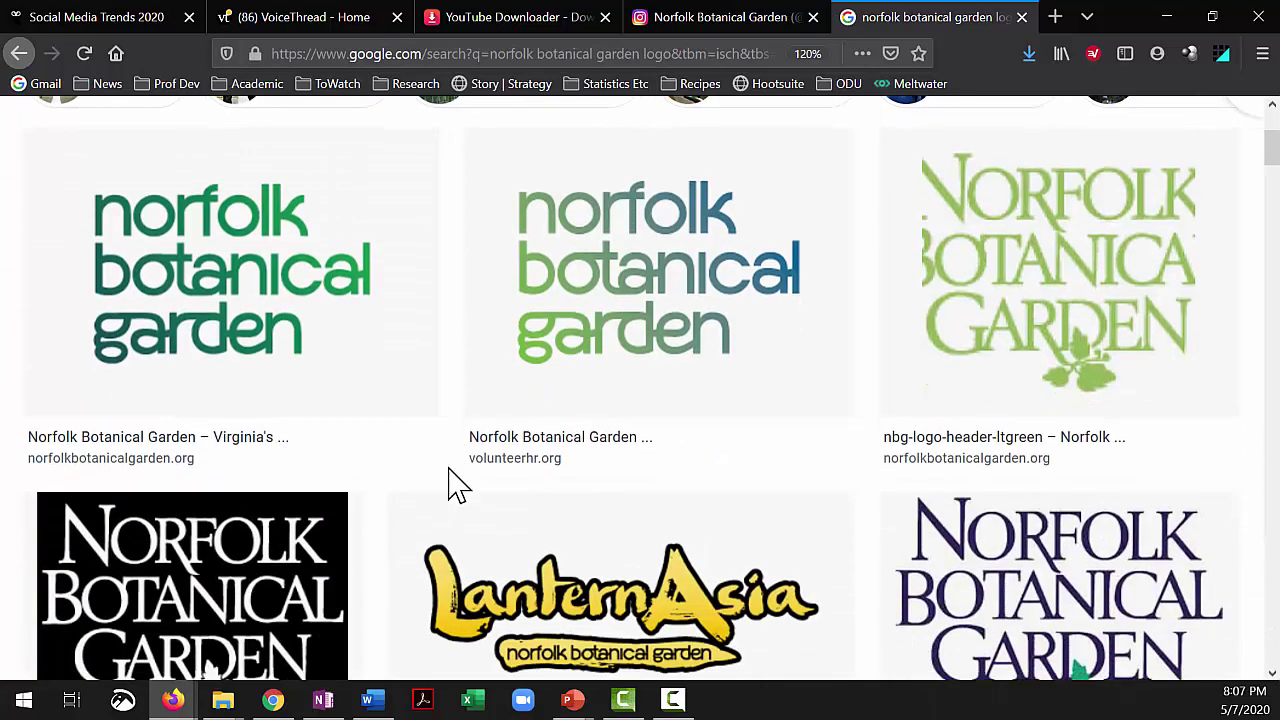
scroll(449, 486, down, 4)
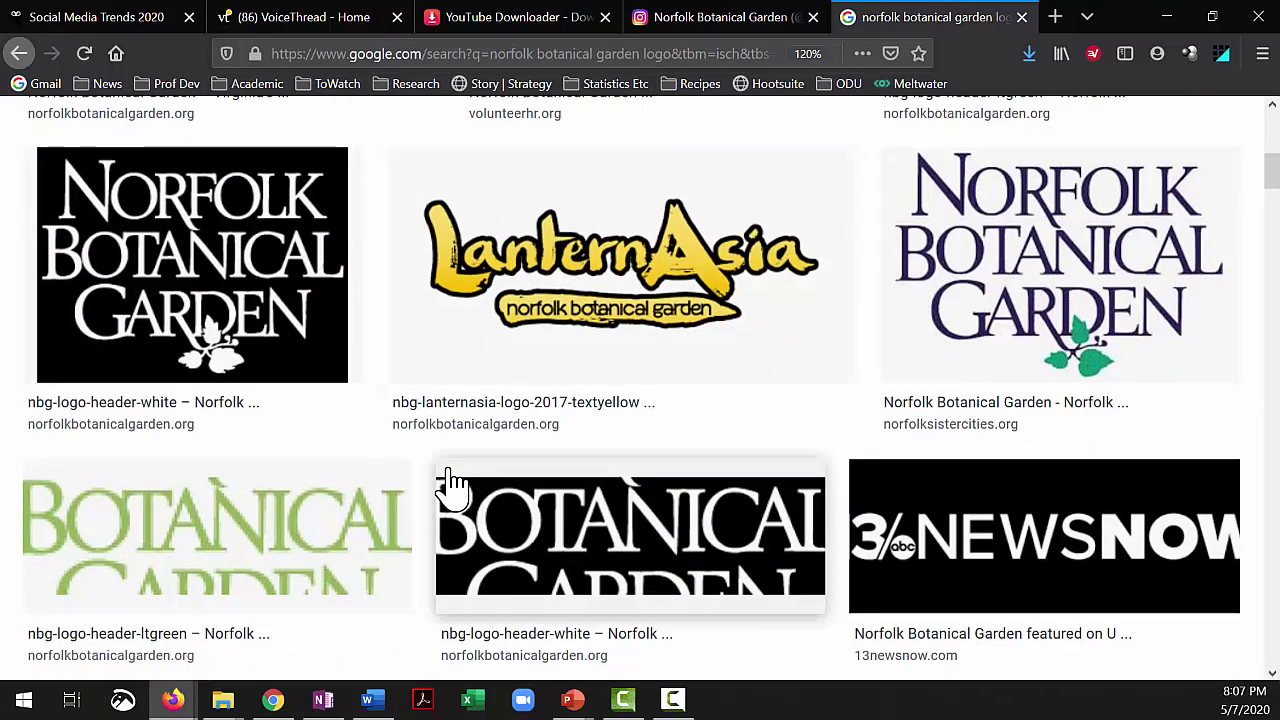
scroll(449, 486, down, 4)
scroll(449, 486, up, 5)
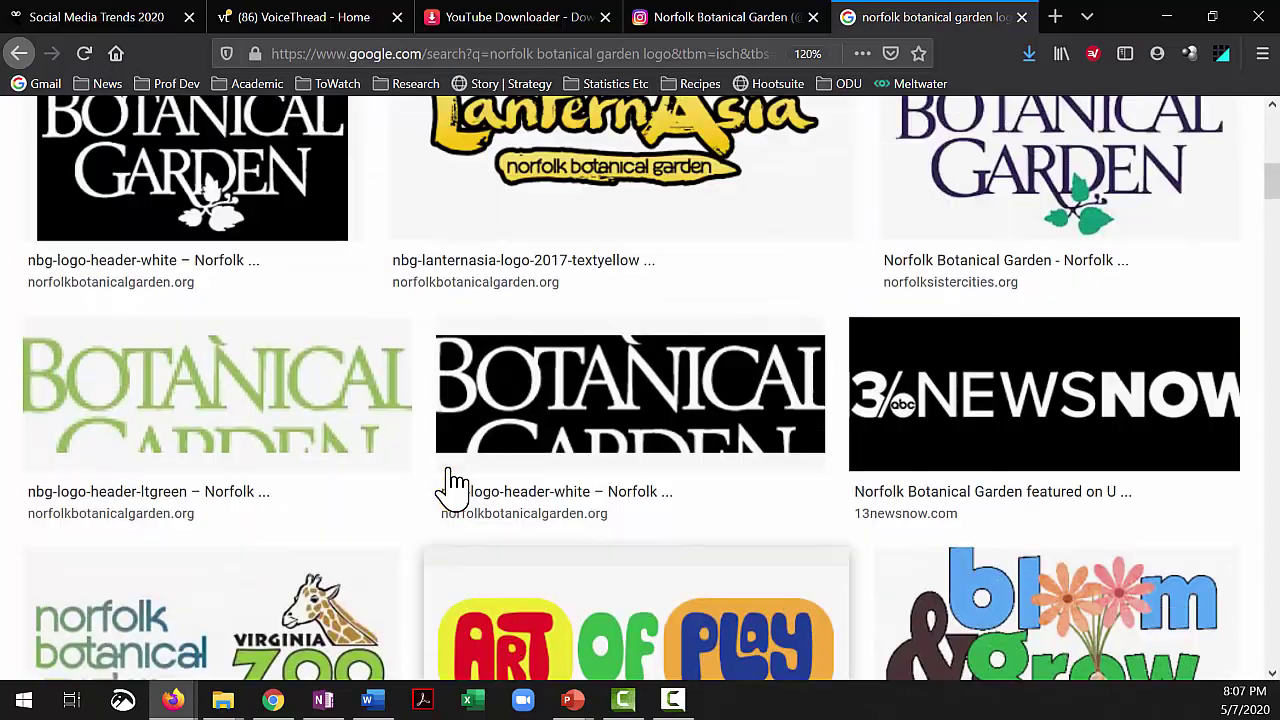
scroll(449, 486, up, 5)
scroll(449, 486, down, 1)
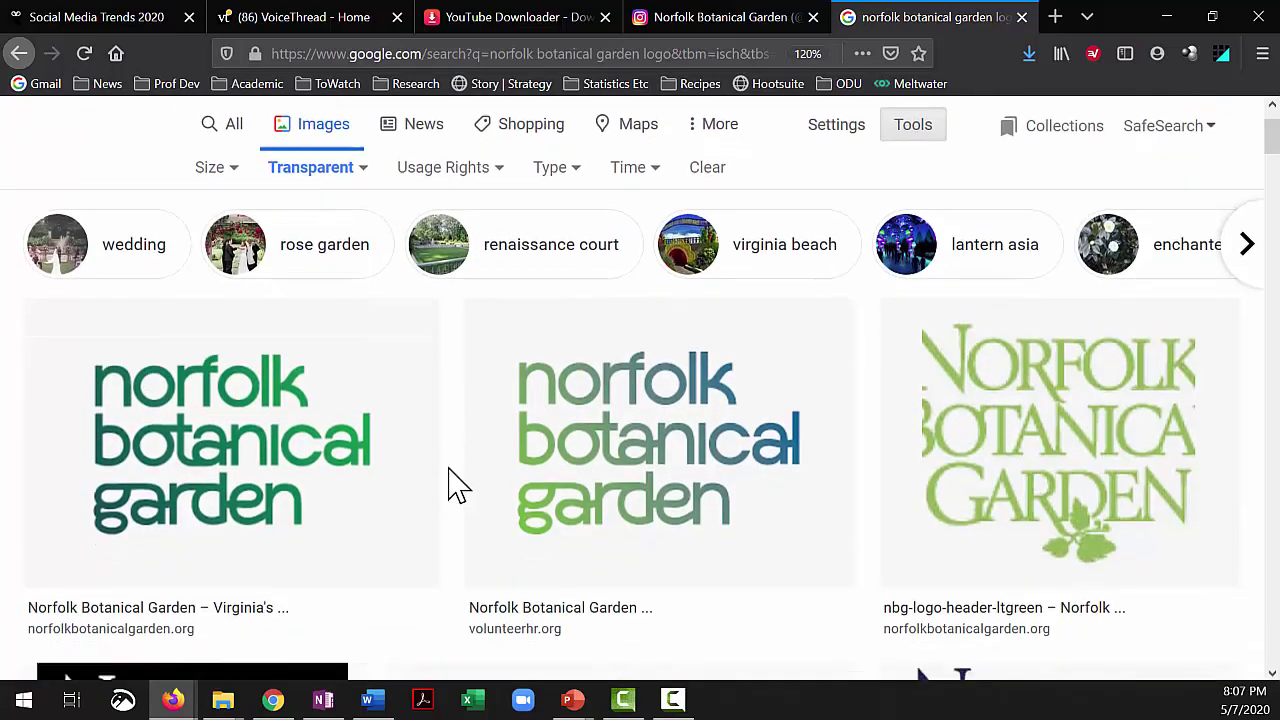
key(ctrl+t)
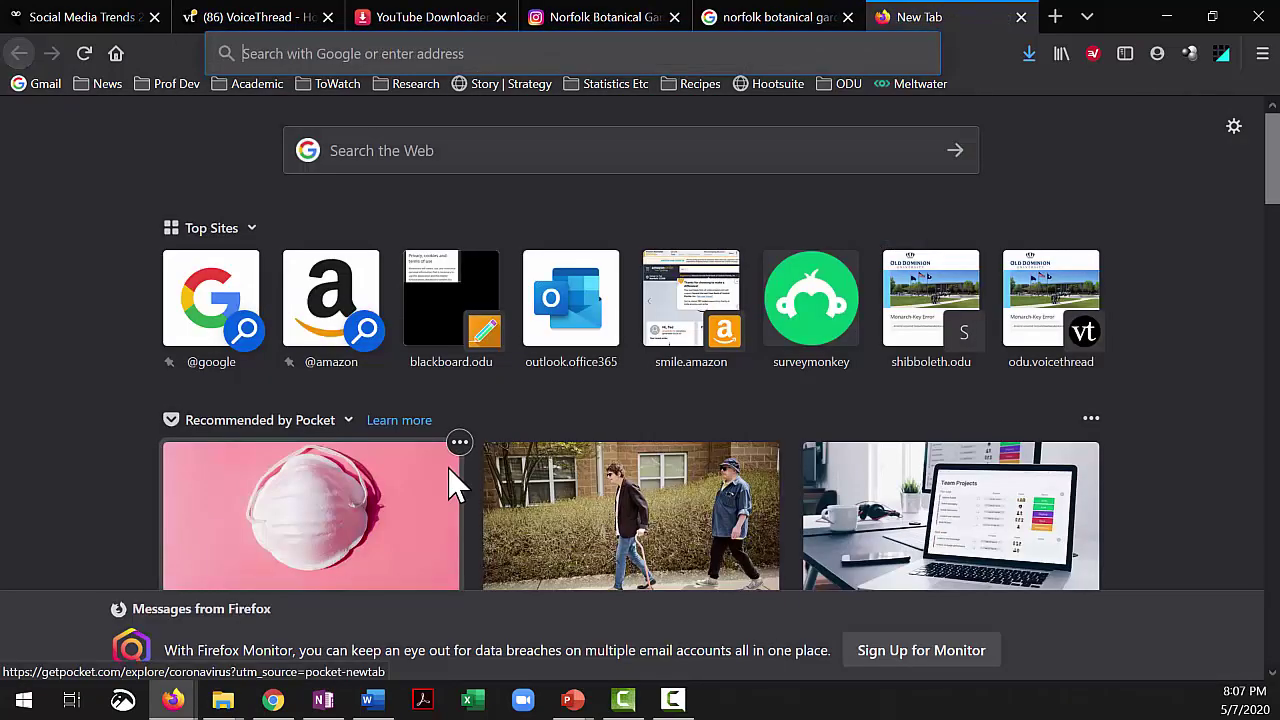
Search 'norfolk botanical gardens' and open the official norfolkbotanicalgarden.org home page
text(nar)
key(BackSpace)
key(BackSpace)
text(o)
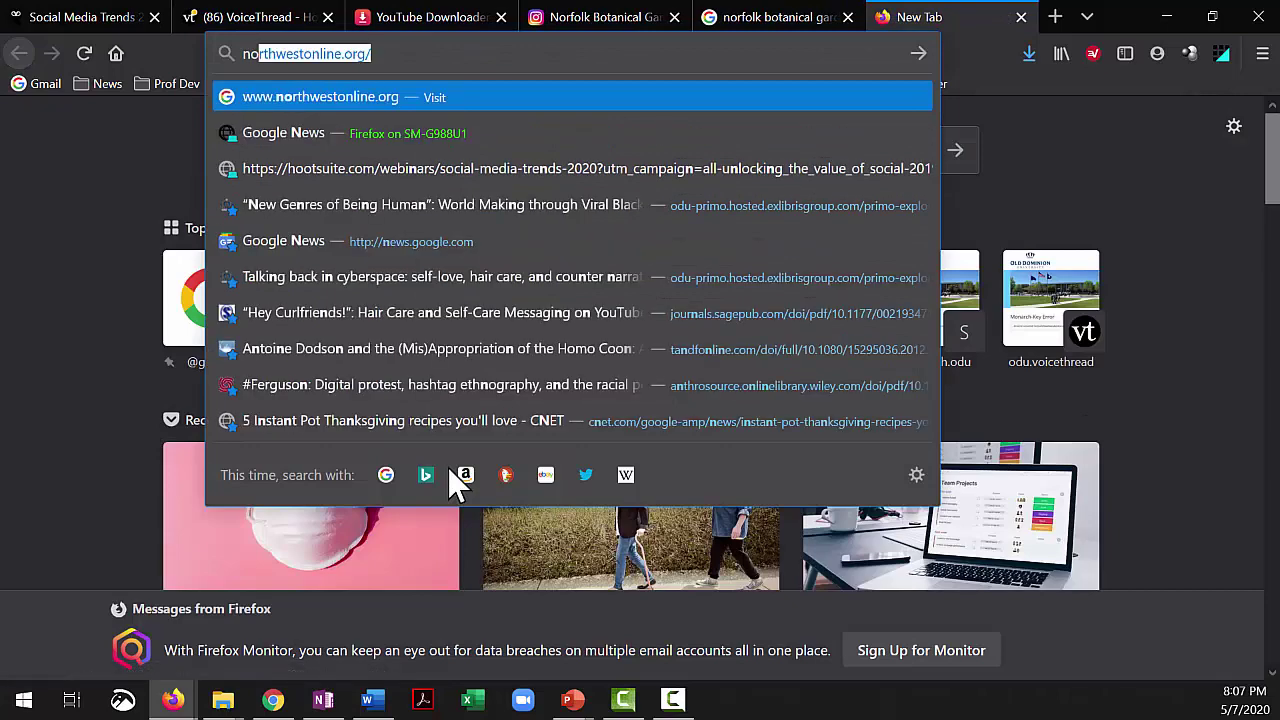
text(rfolk botan)
key(Down)
key(Return)
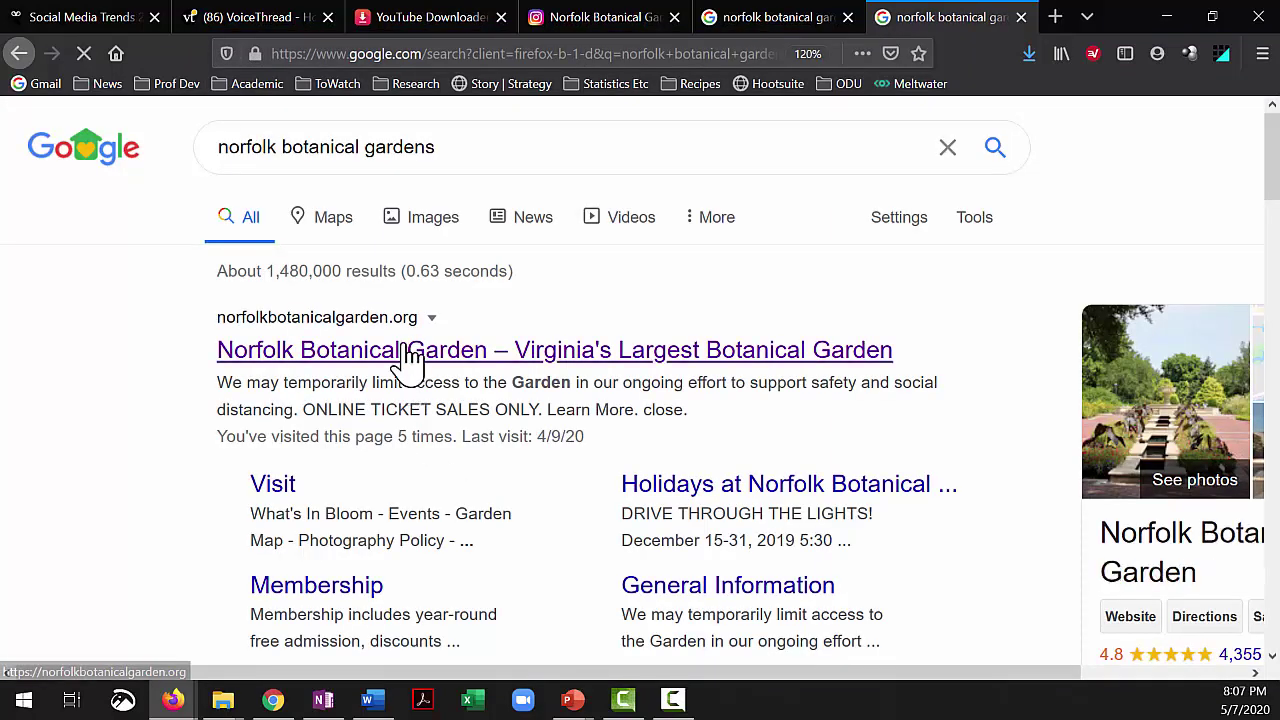
click(410, 355)
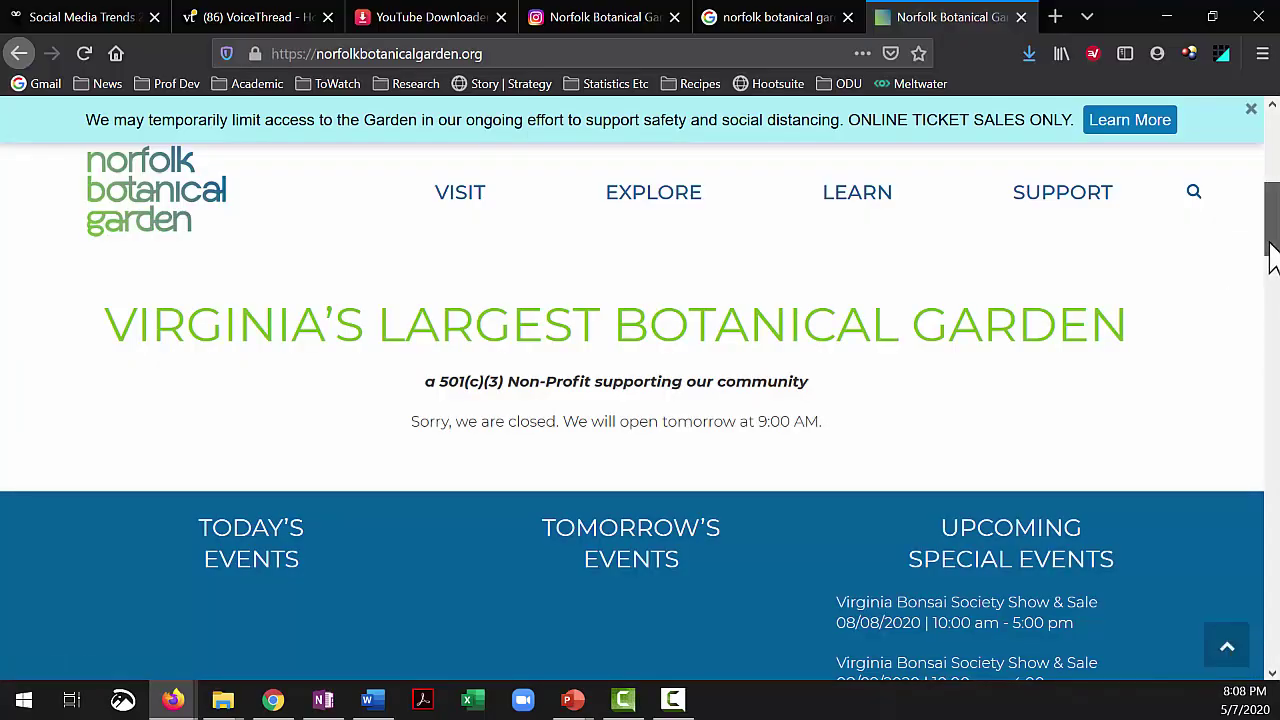
drag(1269, 251, 1272, 145)
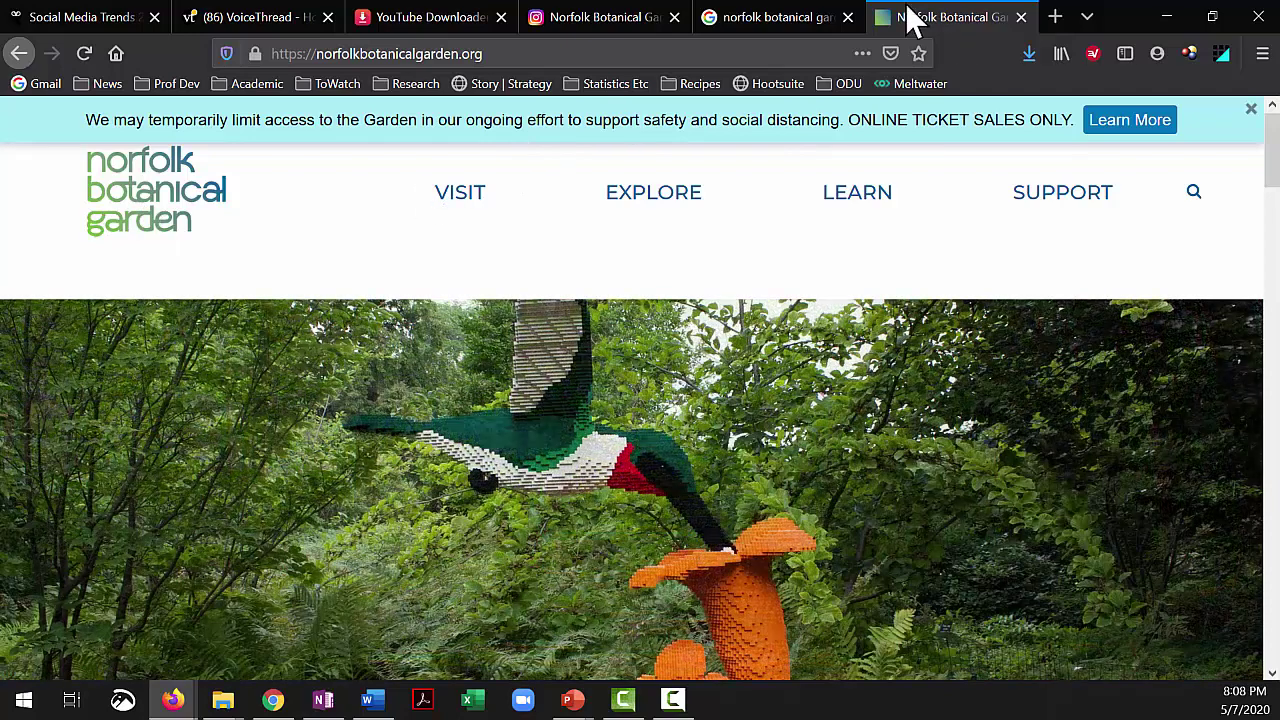
Save the gradient stacked logo to the Desktop as NBG-Logo2017-Stacked-Transparency
click(774, 18)
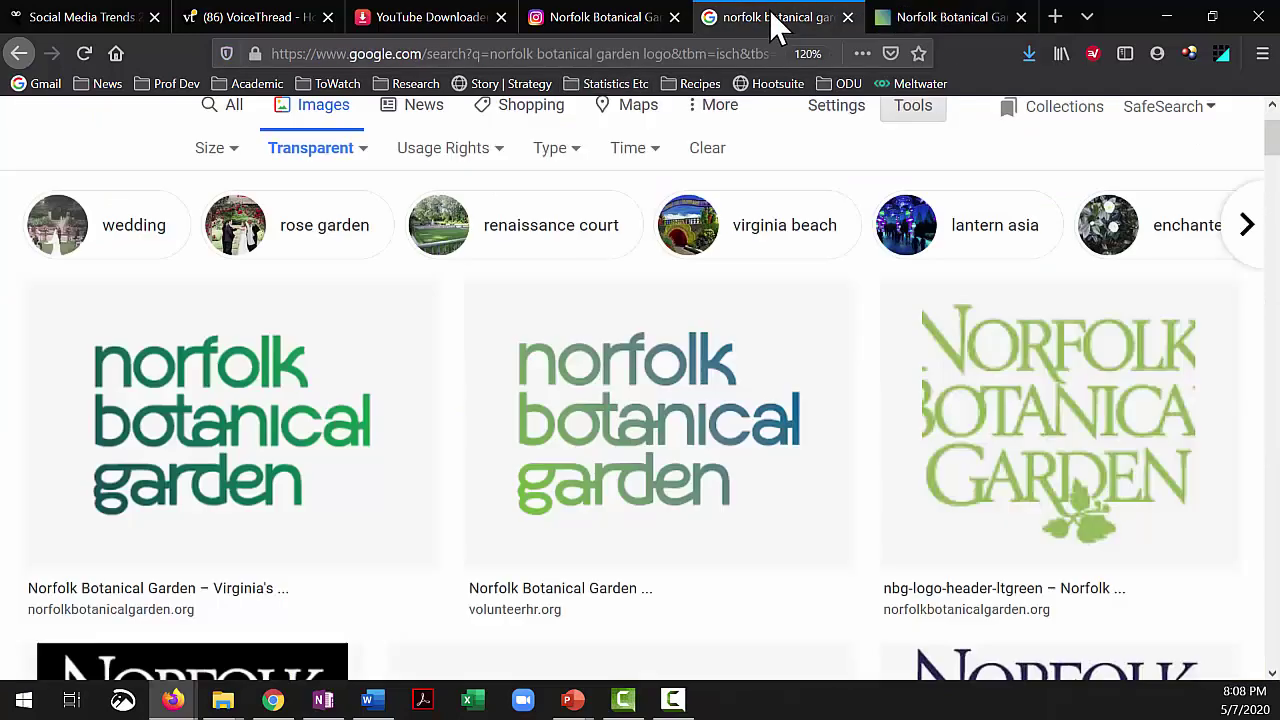
click(614, 460)
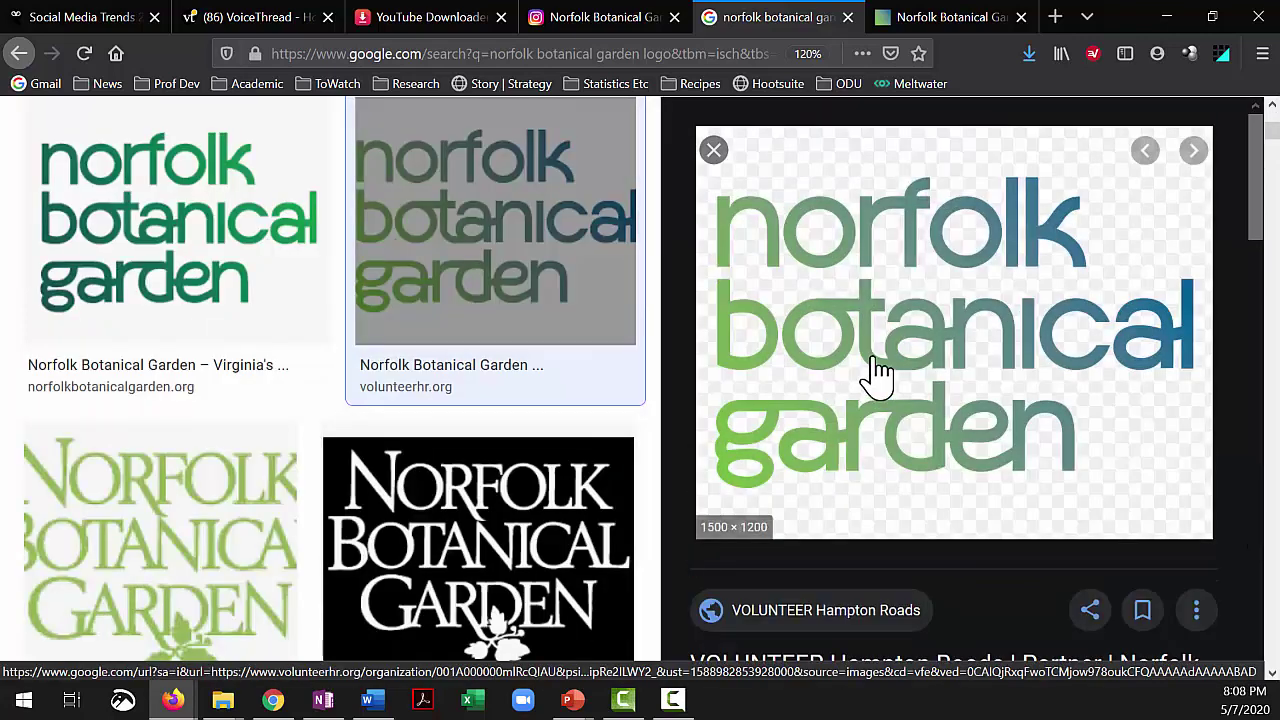
right_click(873, 358)
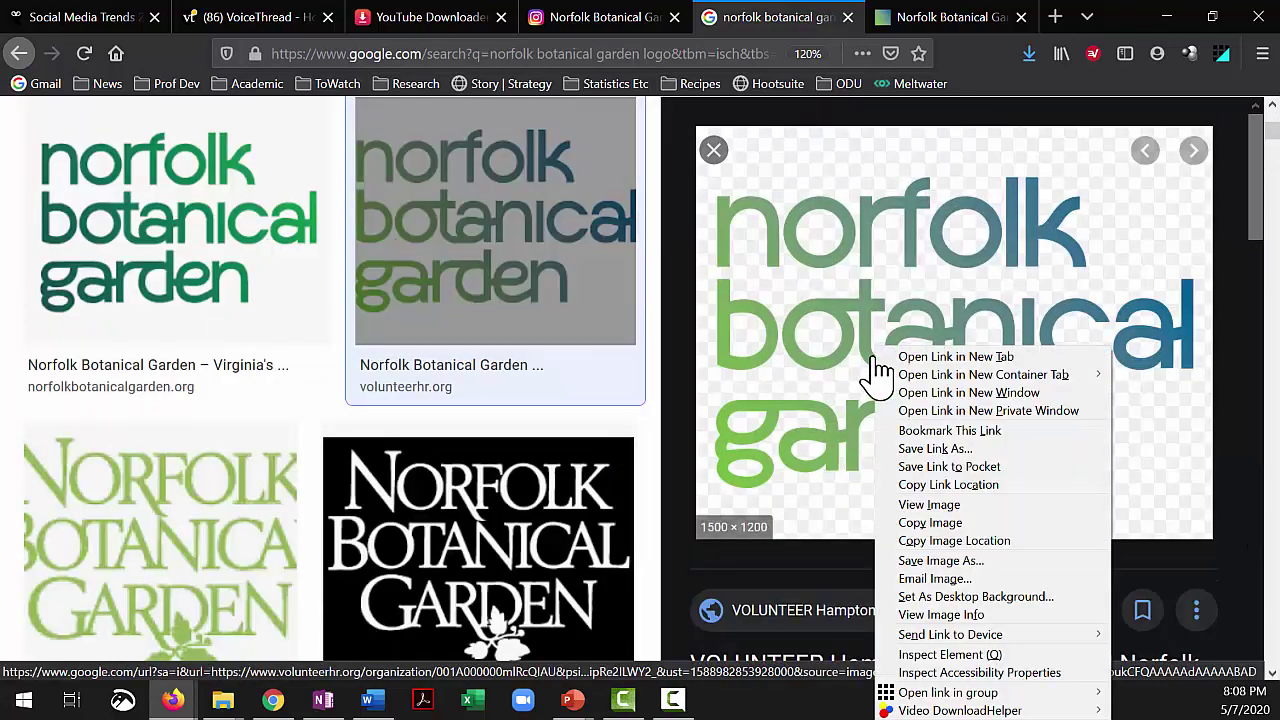
click(911, 561)
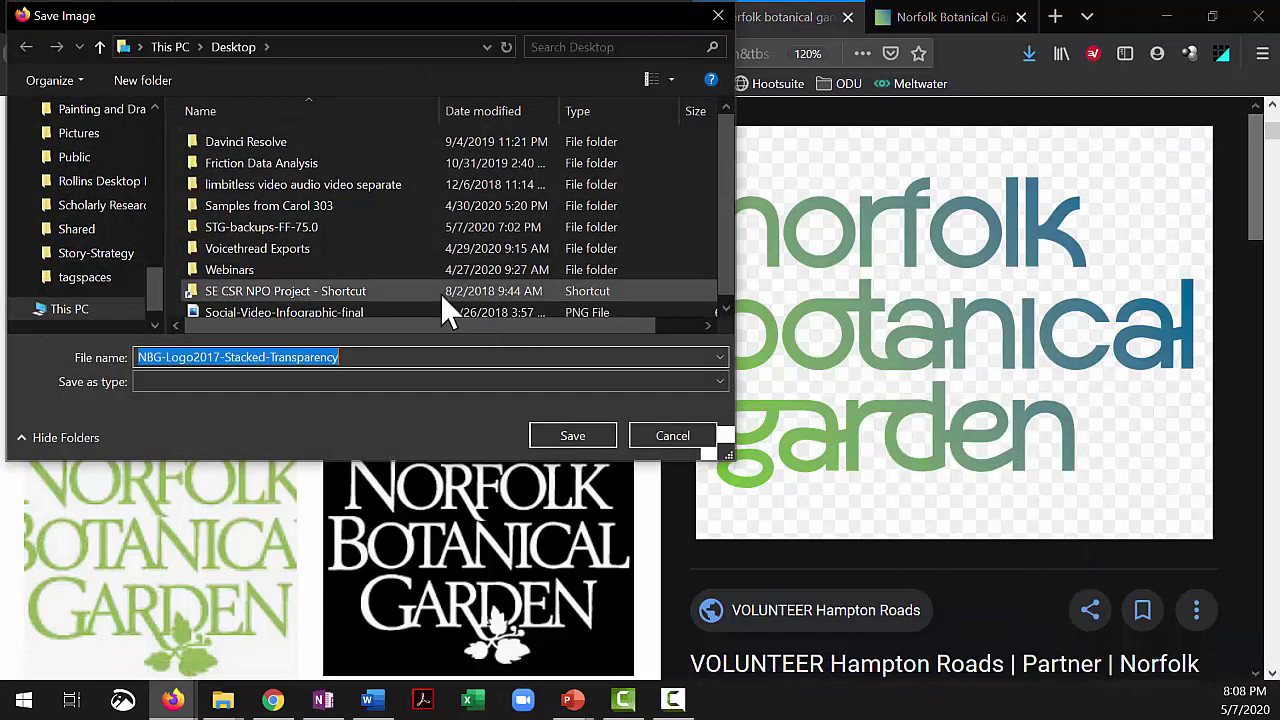
click(578, 436)
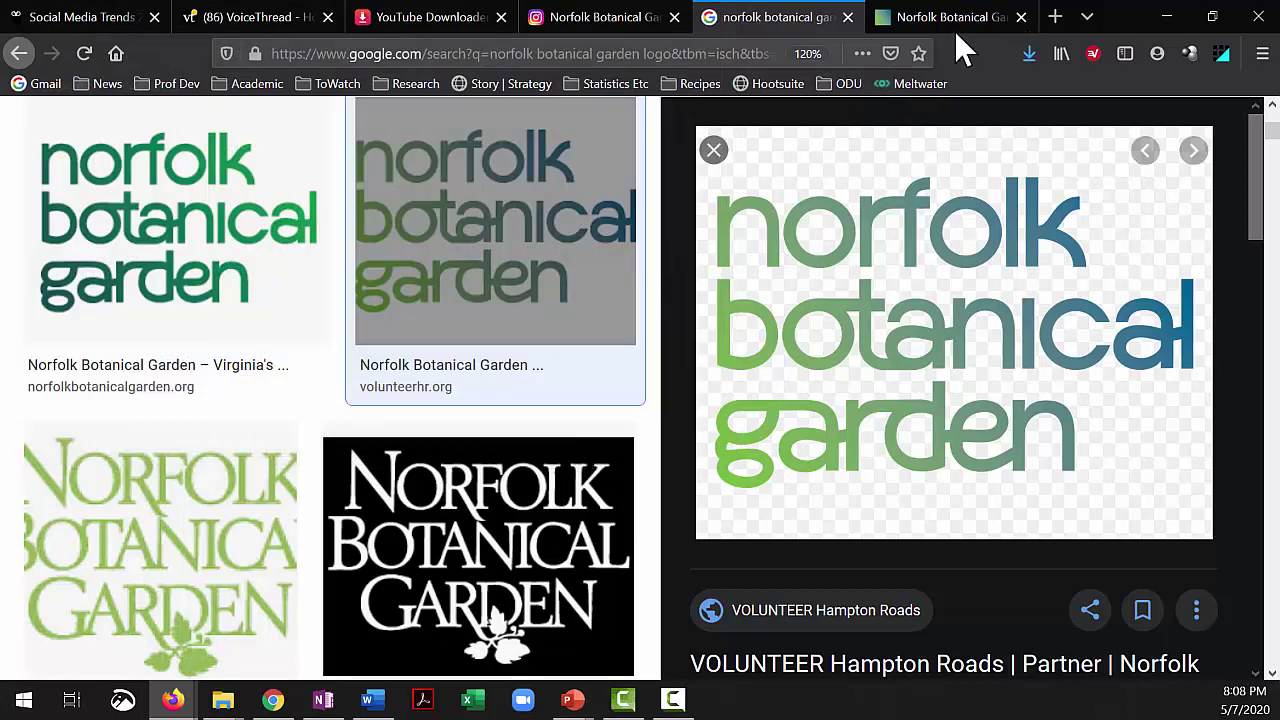
Close the image search and website tabs and minimize the browser
click(847, 17)
click(847, 17)
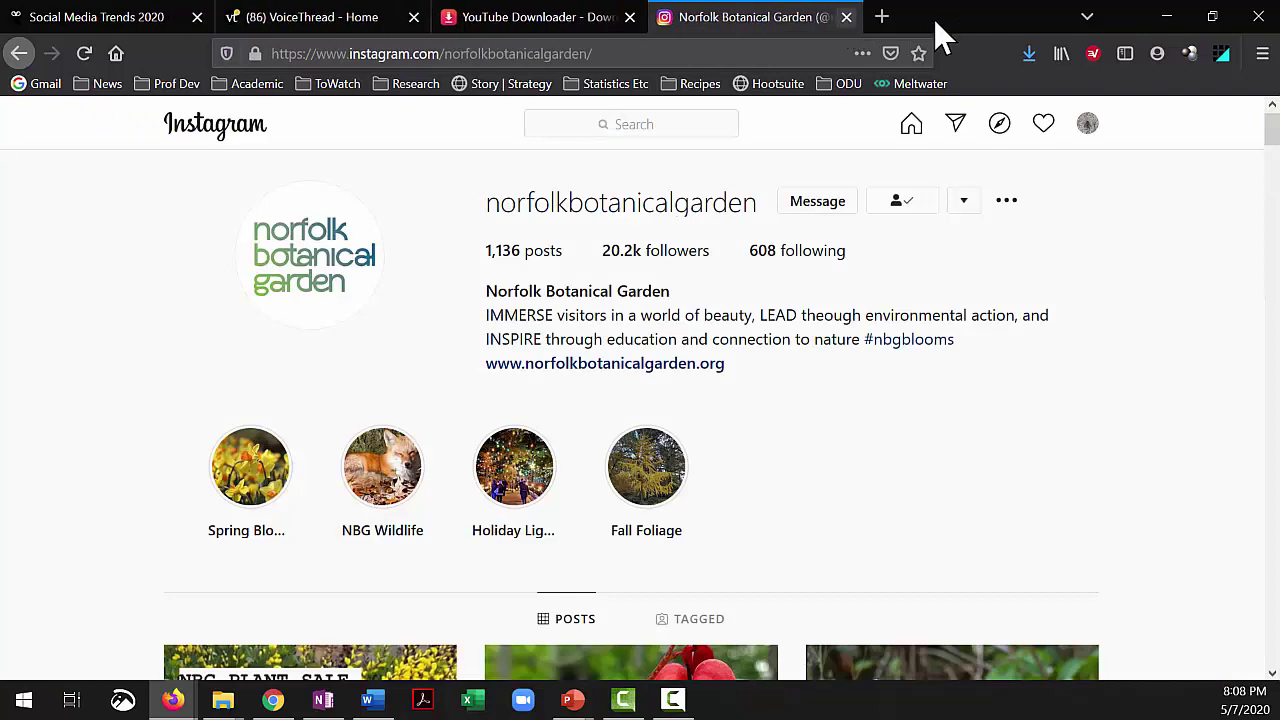
click(1166, 18)
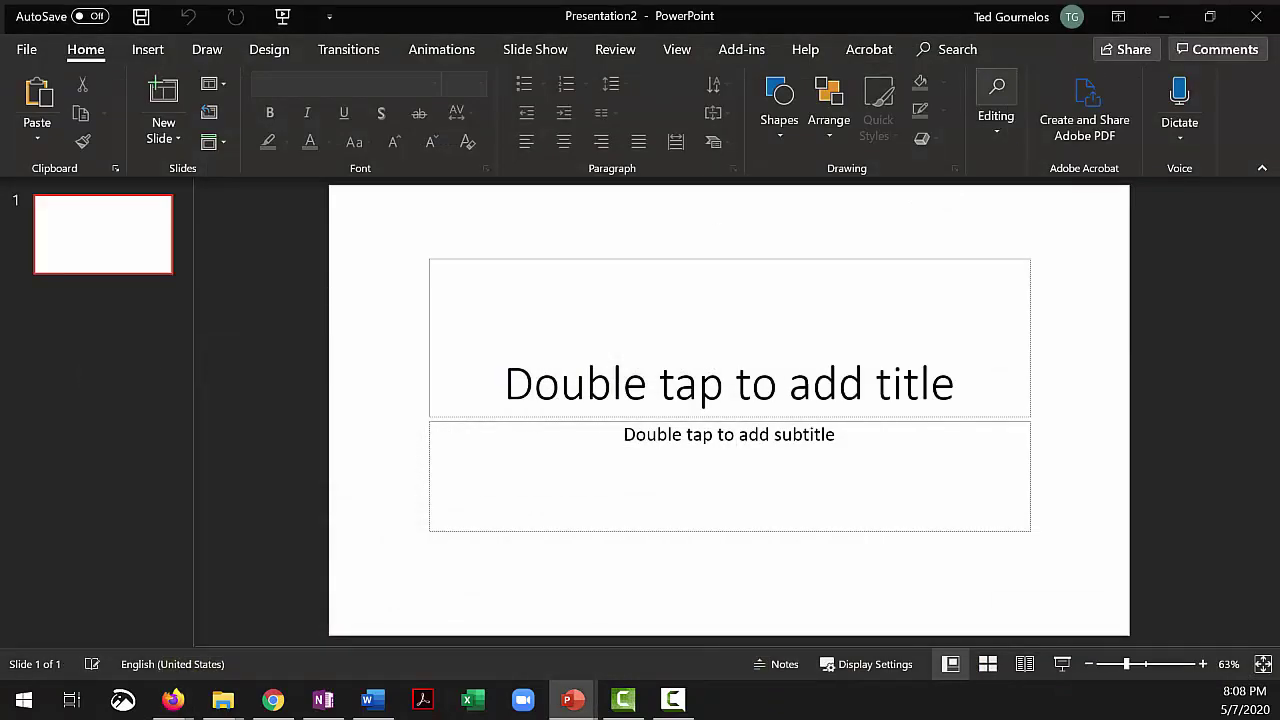
Insert the garden logo and shrink it to 2.87" by 3.59" in the lower-left corner
drag(30, 428, 620, 400)
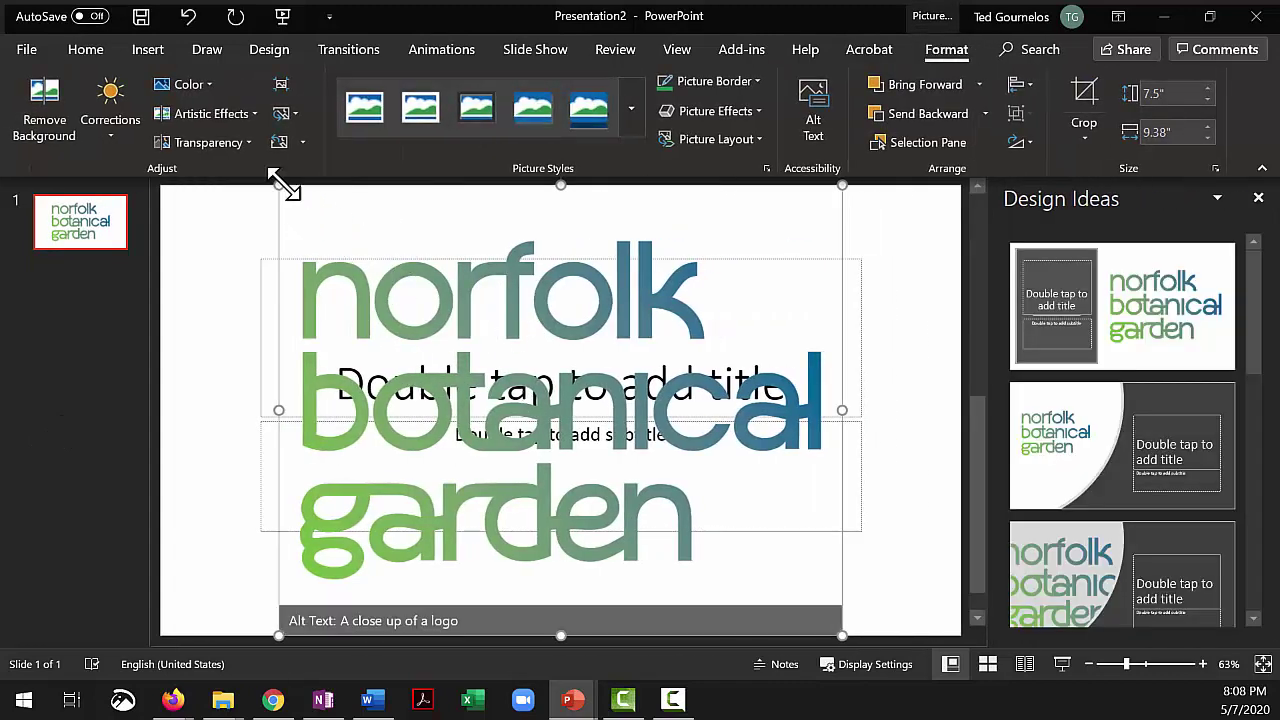
drag(279, 184, 726, 434)
drag(614, 486, 272, 480)
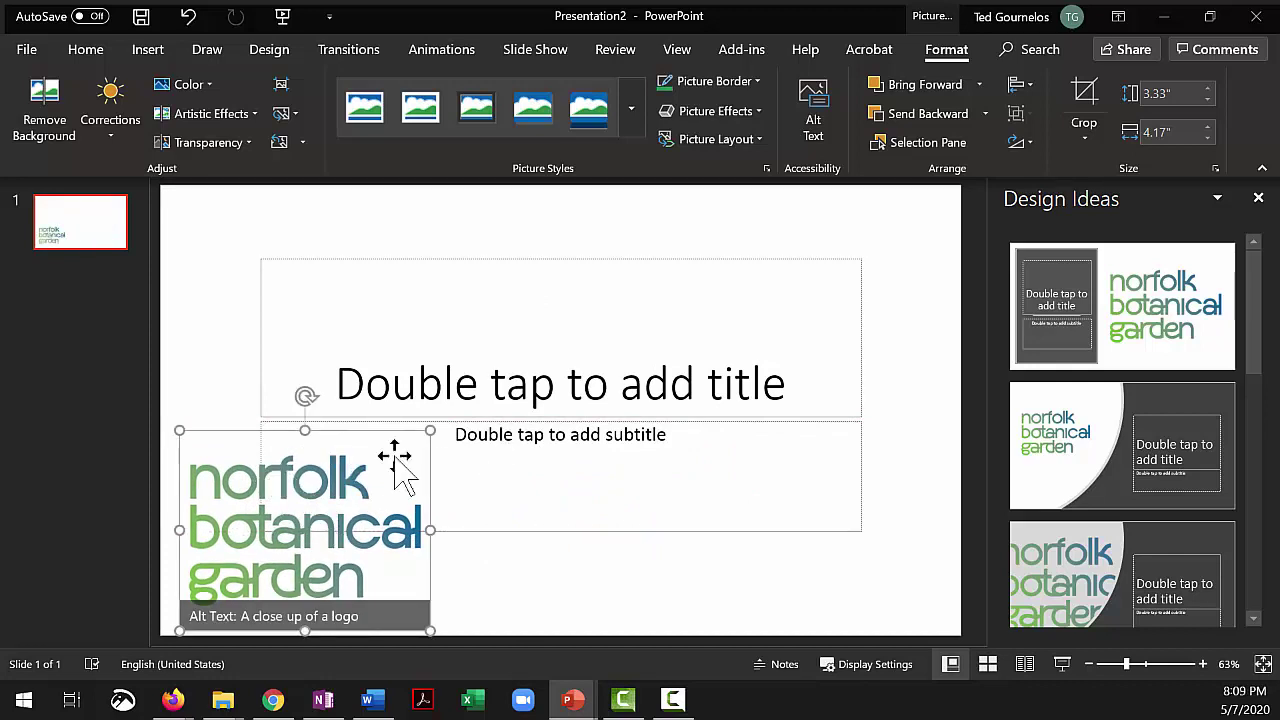
drag(430, 430, 383, 457)
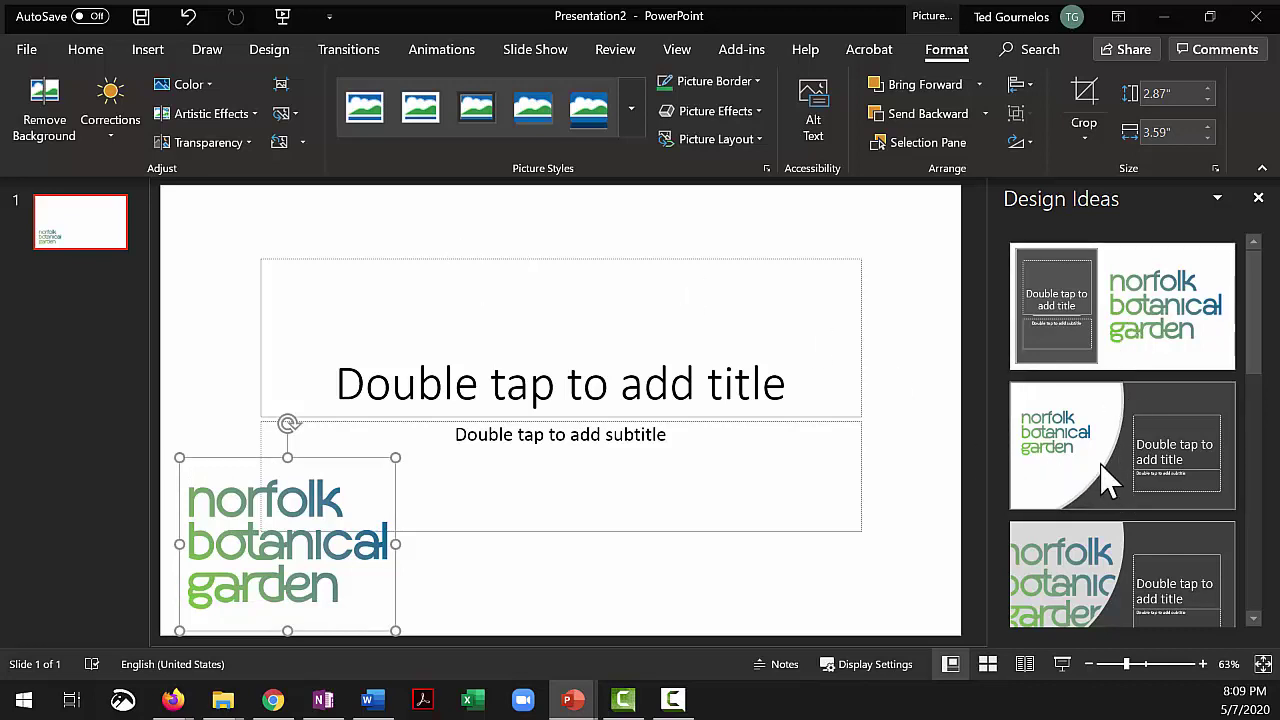
scroll(1108, 480, down, 5)
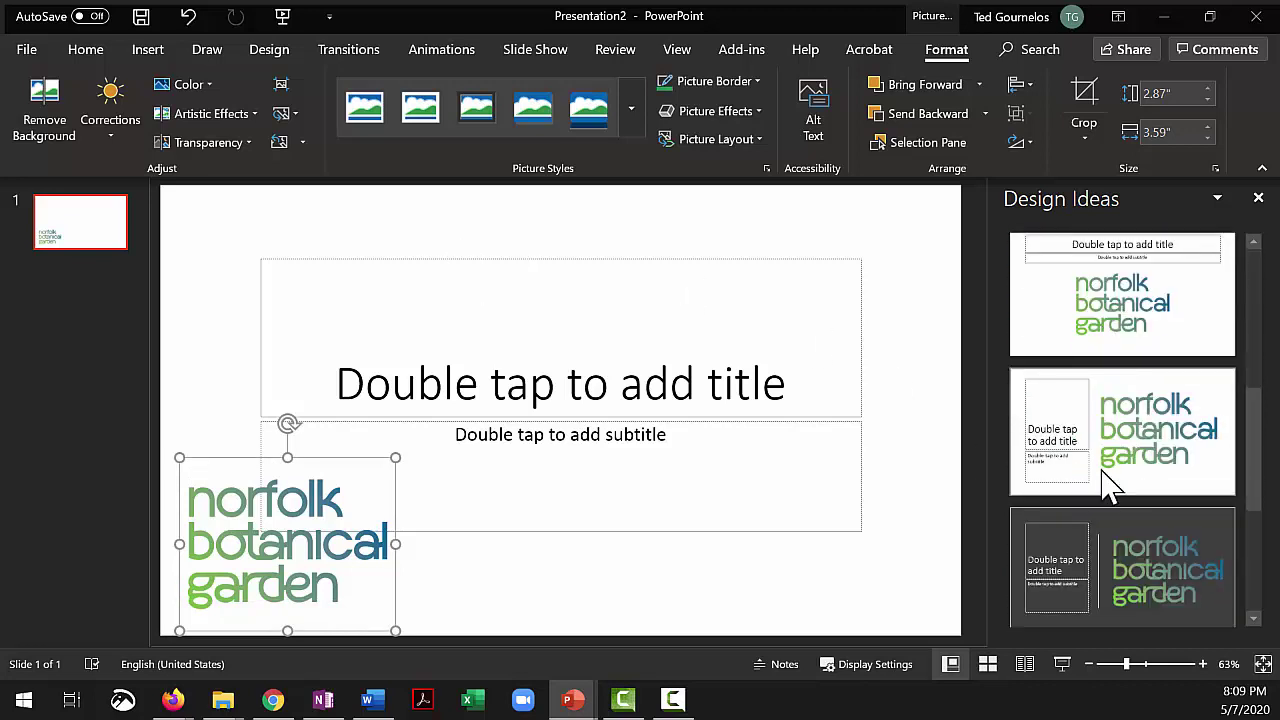
scroll(1113, 487, up, 3)
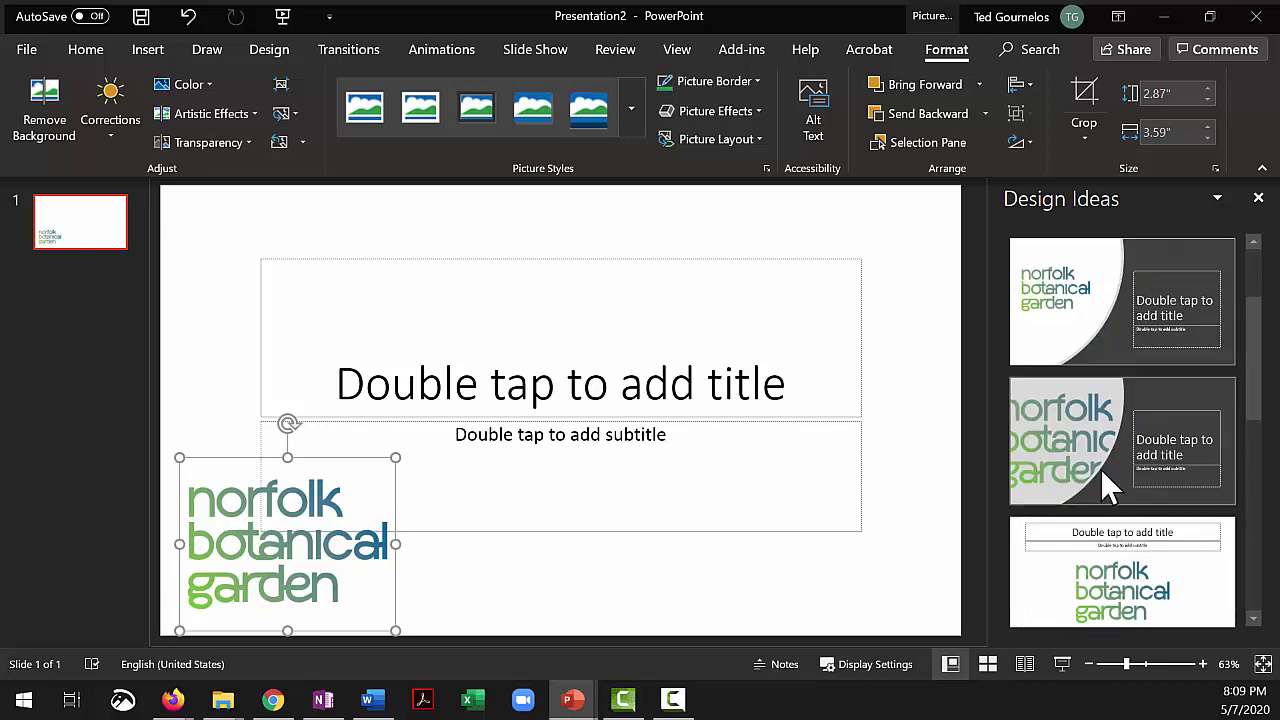
scroll(1113, 487, down, 1)
scroll(1113, 487, down, 4)
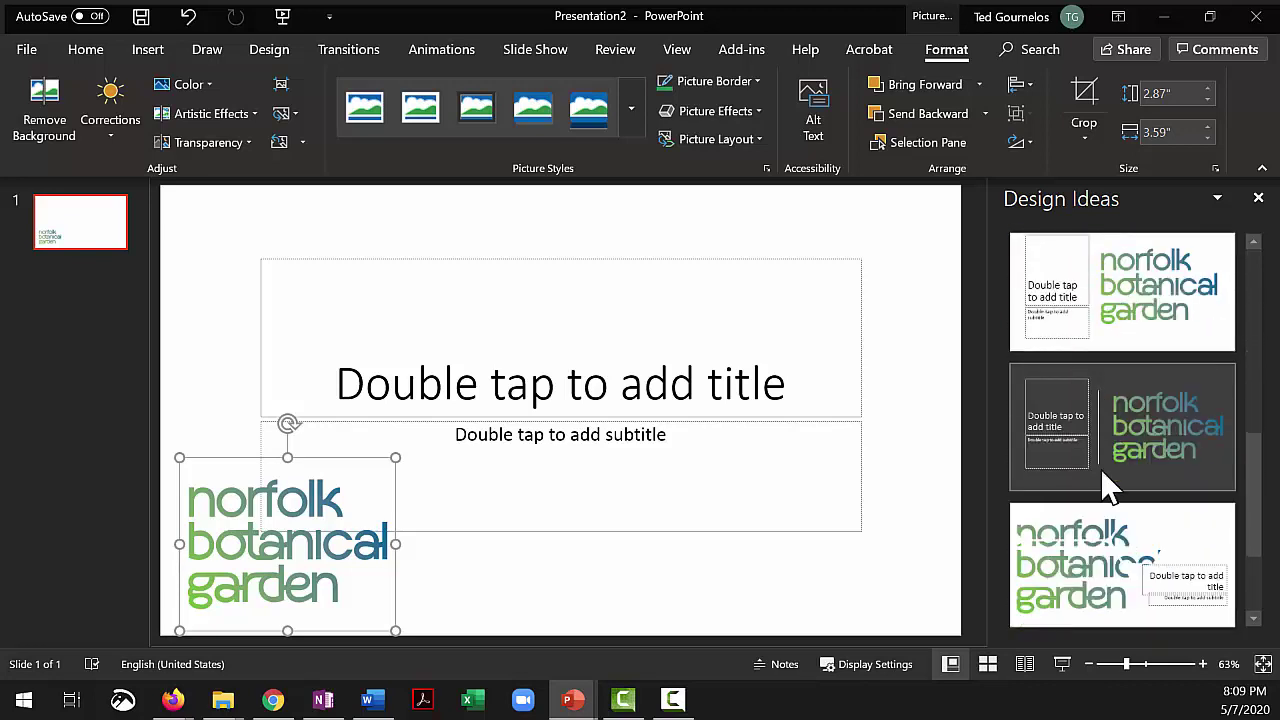
scroll(1110, 487, down, 1)
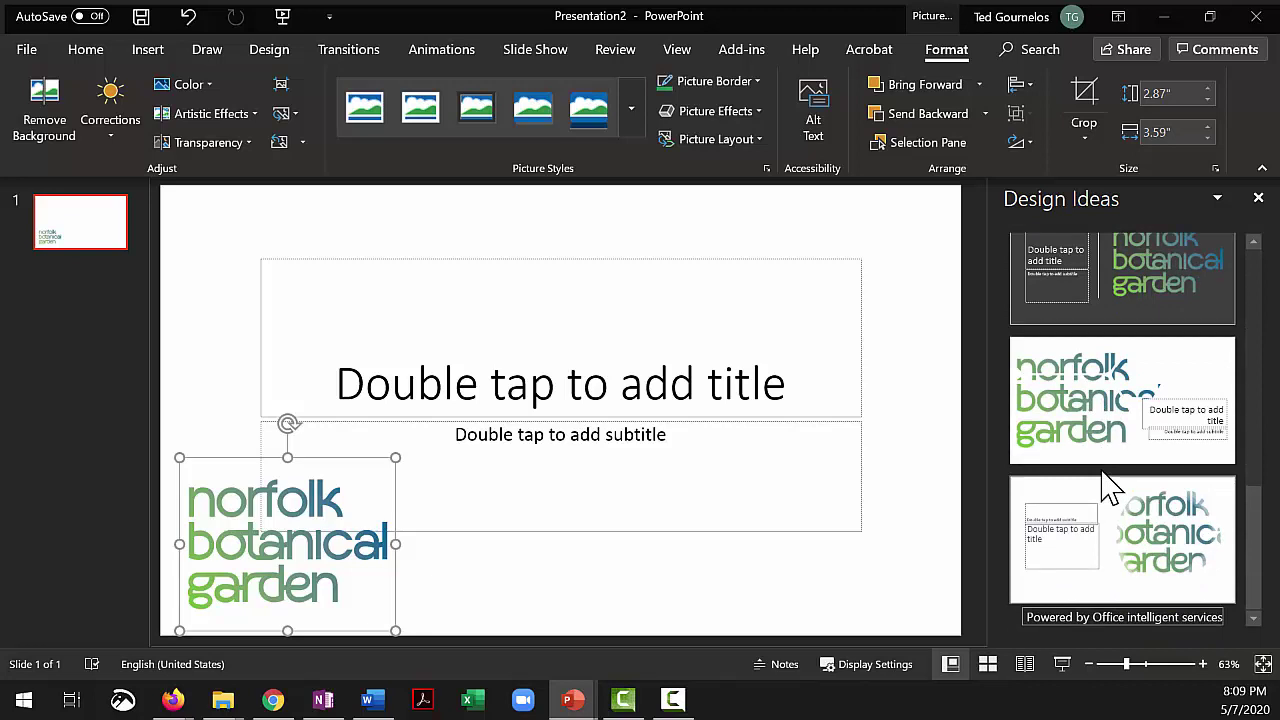
scroll(1108, 486, up, 10)
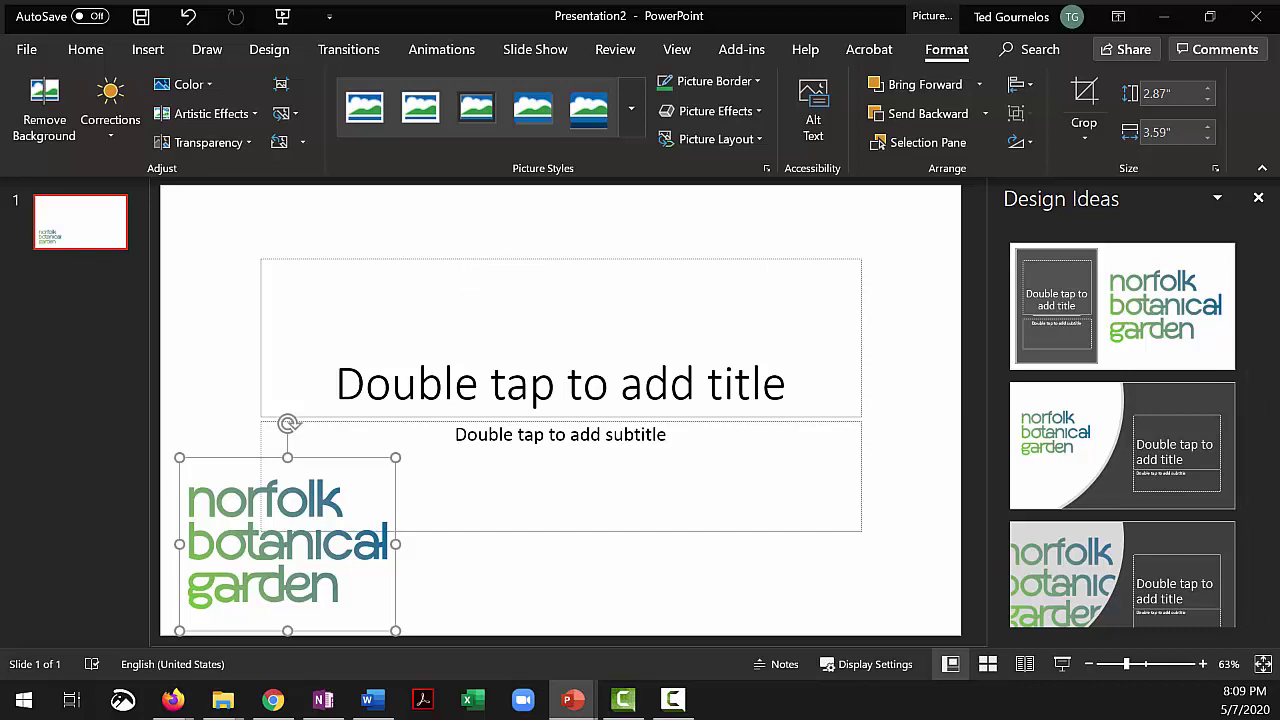
Add the purple-and-yellow iris photo and align it to the slide's right edge
drag(190, 440, 668, 320)
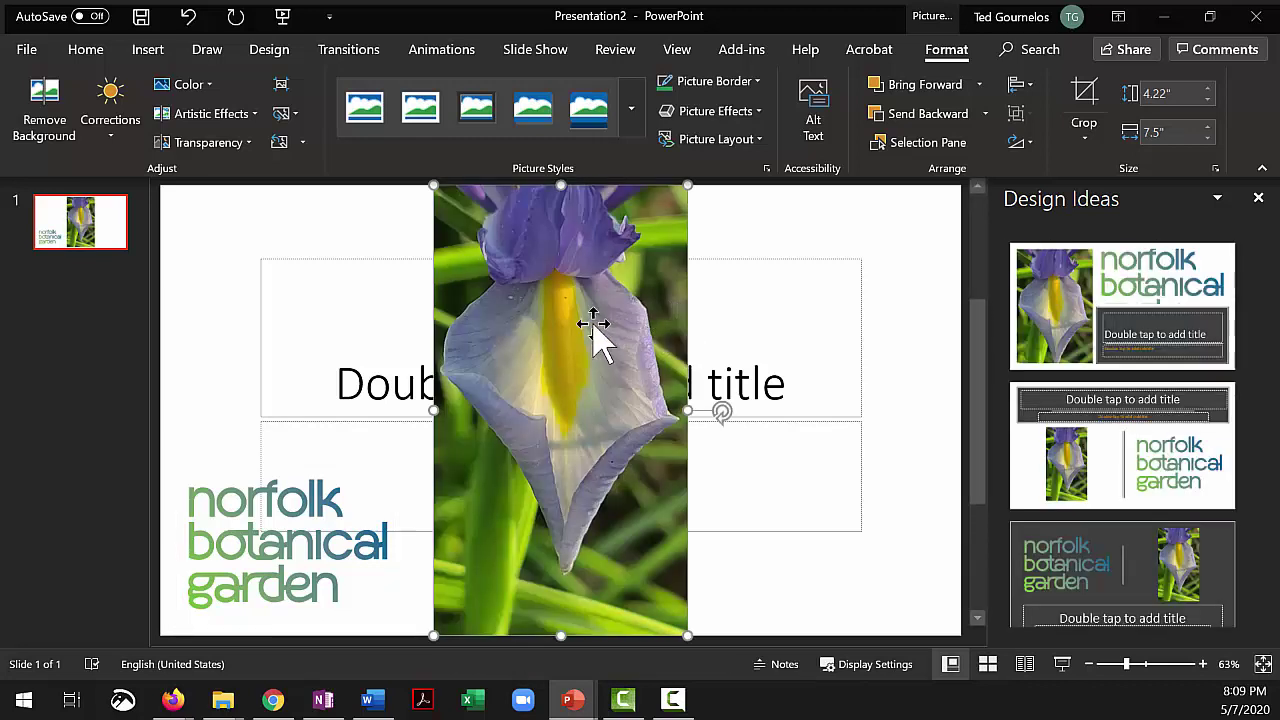
drag(590, 322, 857, 323)
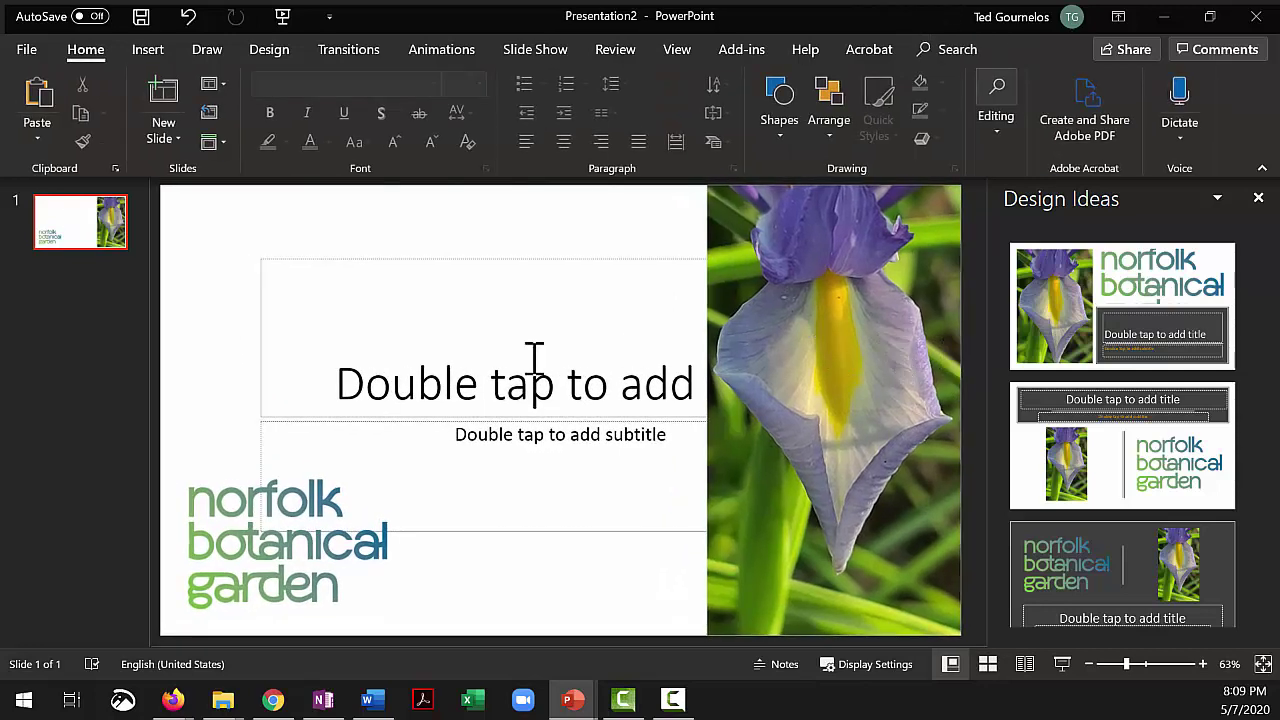
Move the title to the top-left with the subtitle just beneath, and left-align both
click(409, 257)
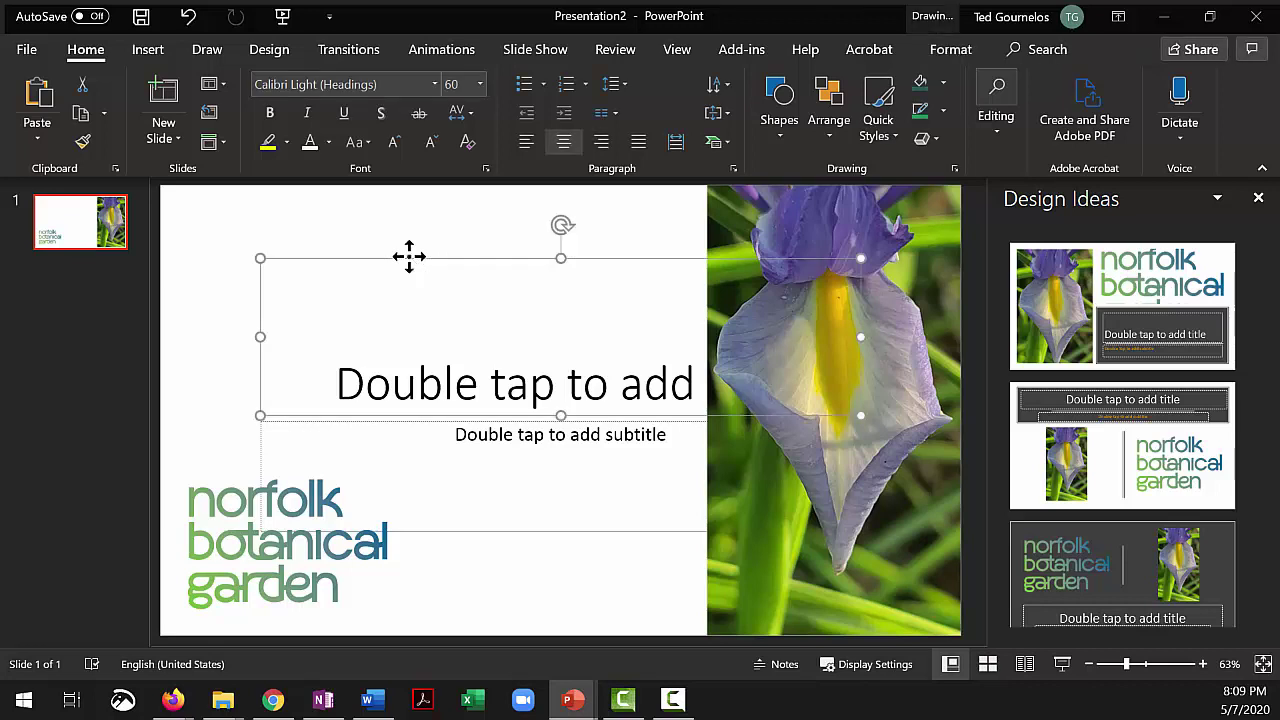
drag(409, 257, 318, 193)
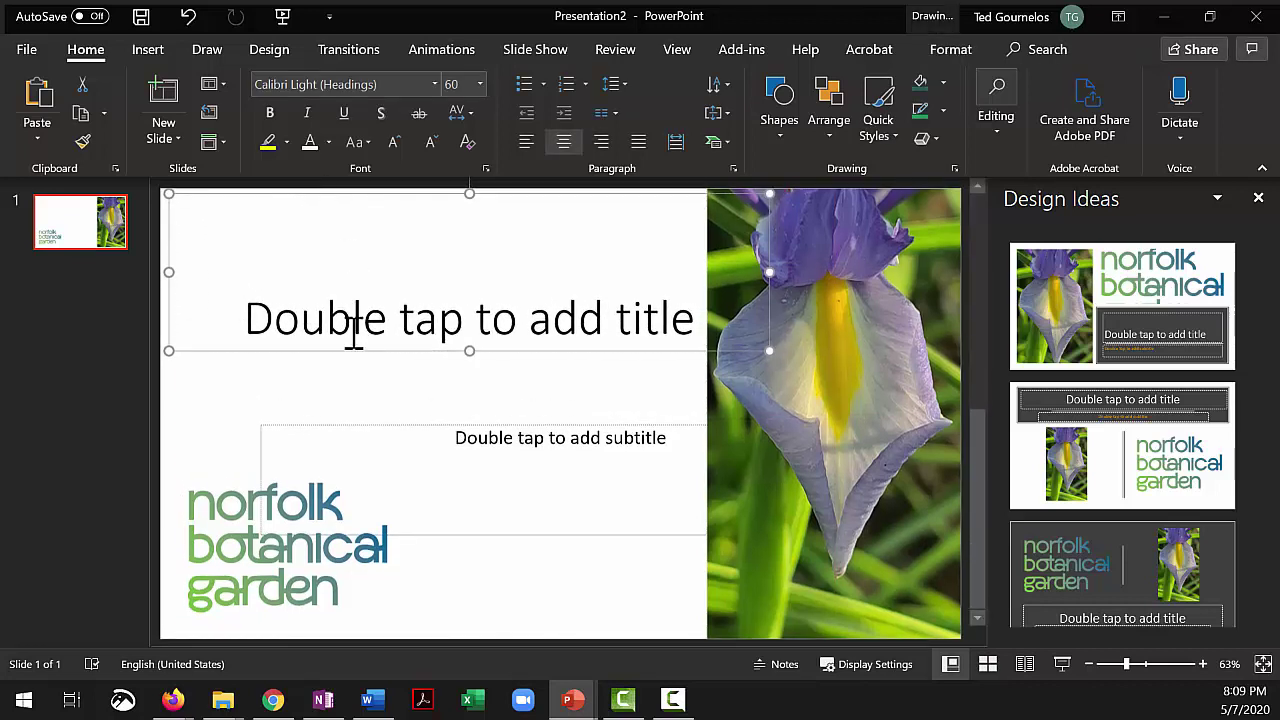
click(304, 311)
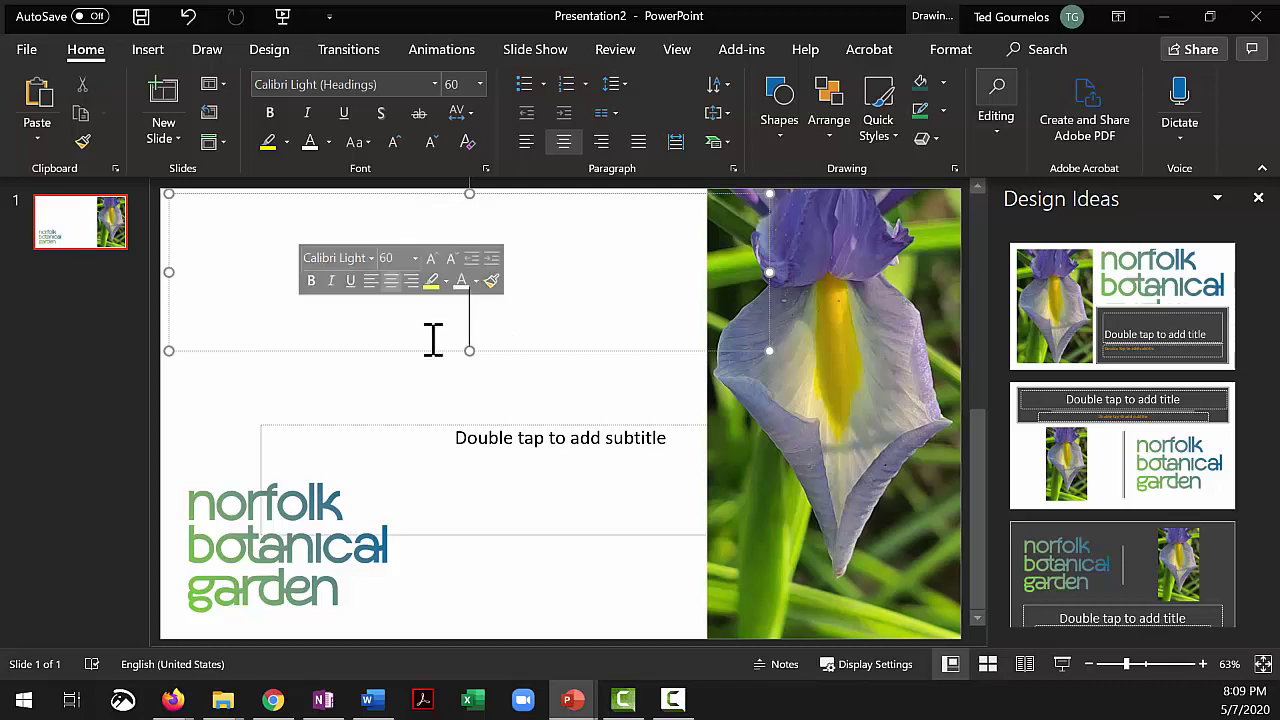
click(482, 441)
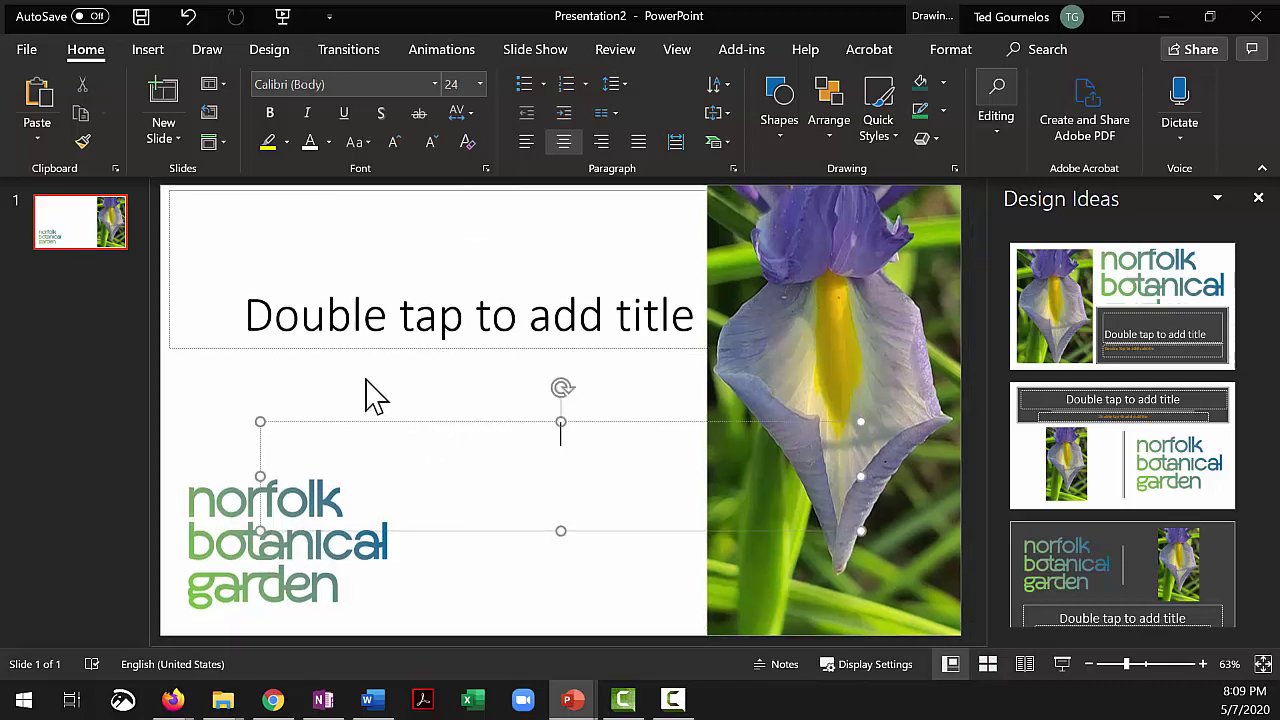
drag(420, 423, 334, 364)
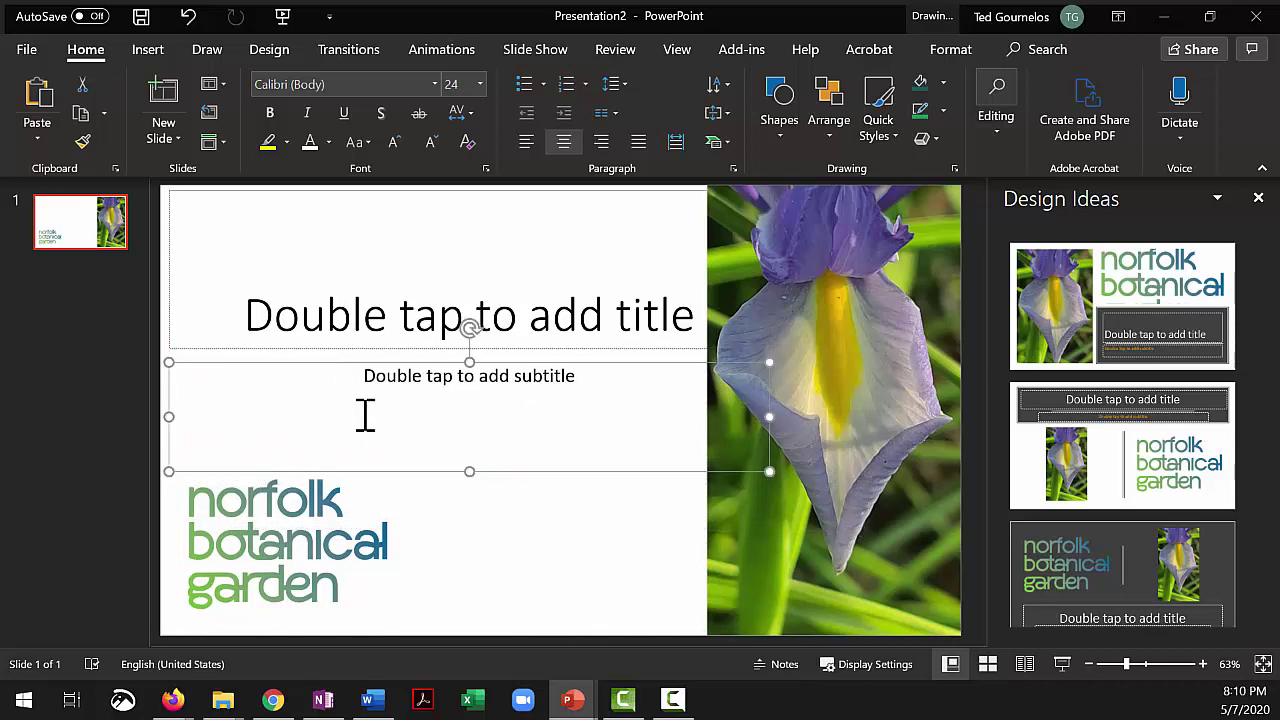
shift+click(337, 315)
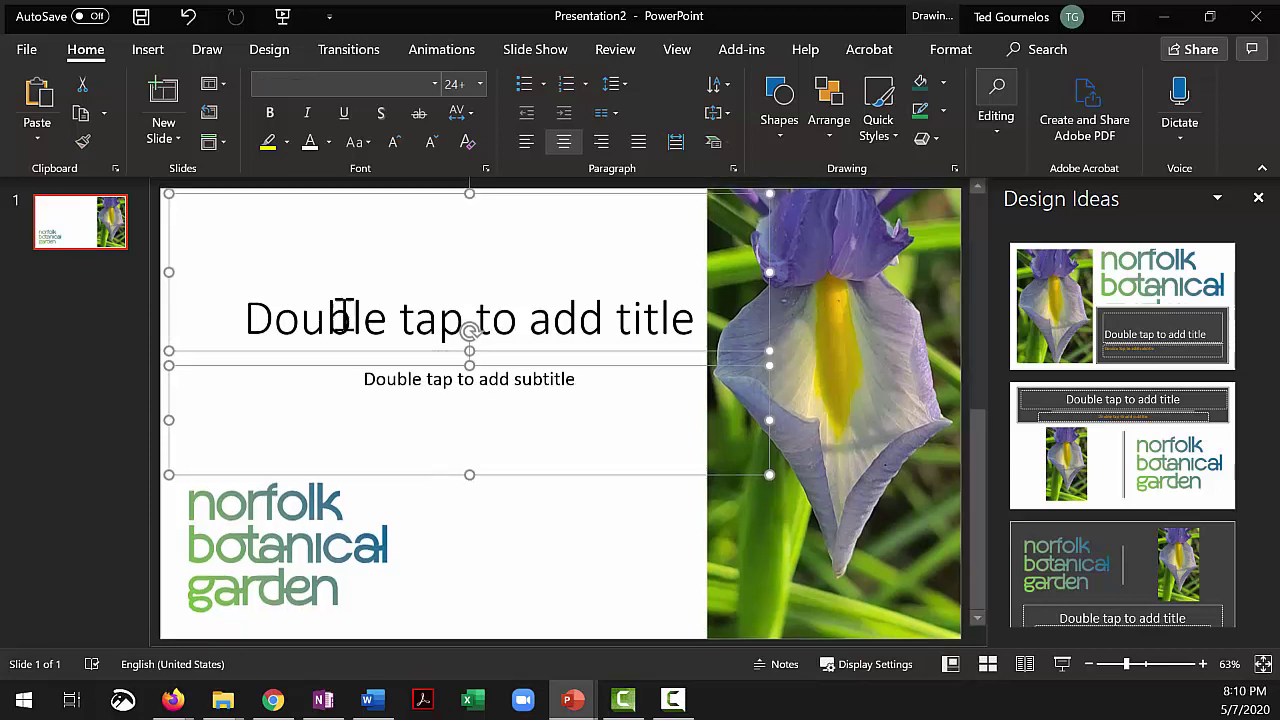
click(521, 144)
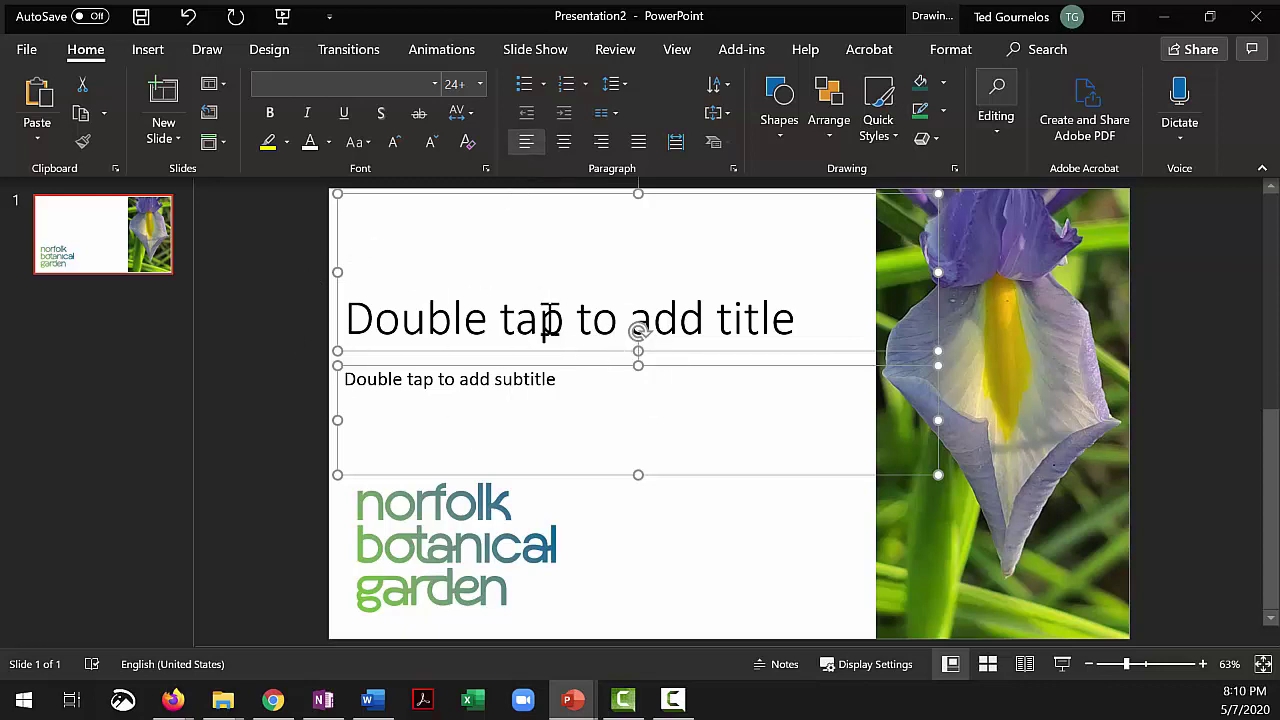
Type the title 'Making a Branded Powerpoint'
click(483, 314)
text(NO)
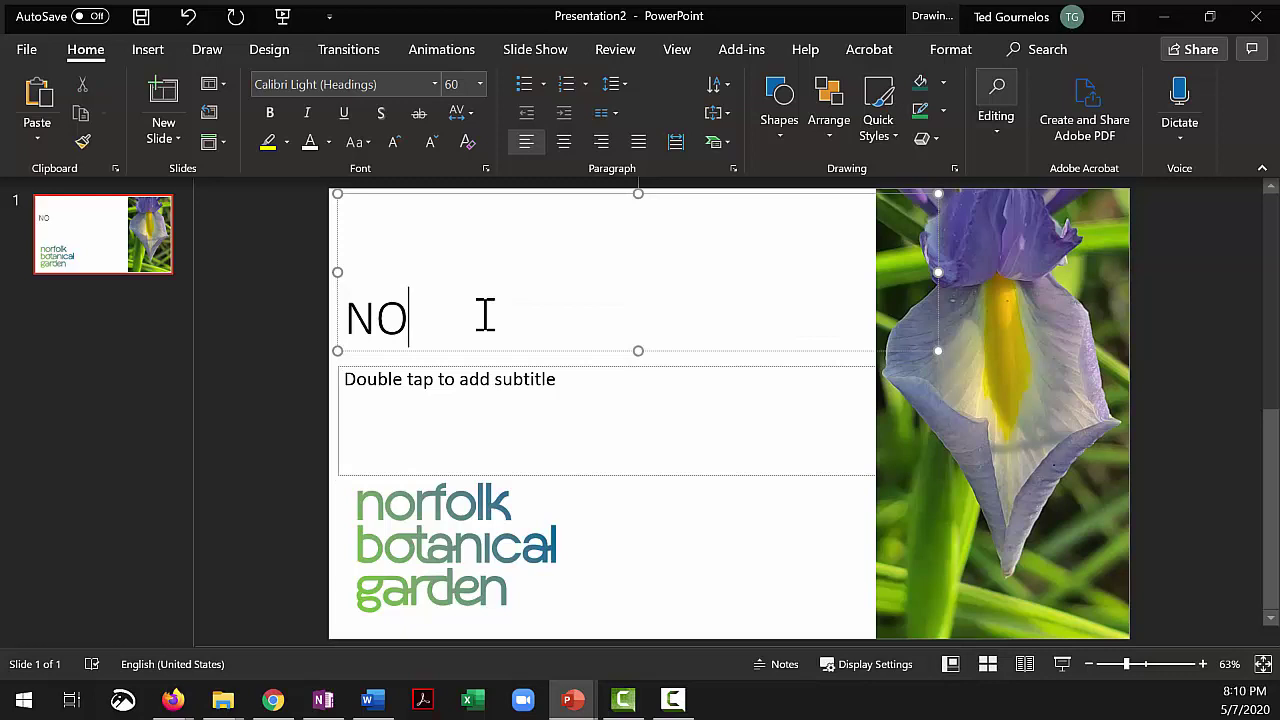
key(BackSpace)
key(BackSpace)
text(Br)
key(BackSpace)
key(BackSpace)
text(Making and)
key(BackSpace)
key(BackSpace)
key(BackSpace)
text(a B)
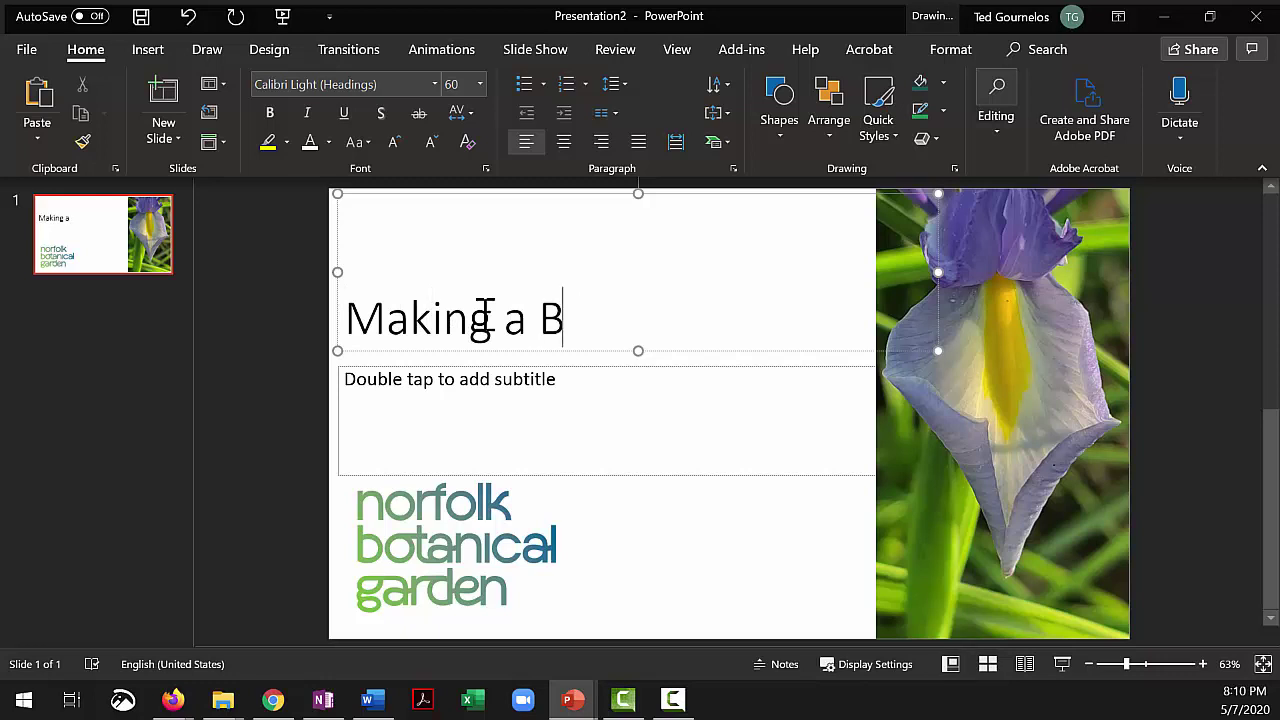
text(randed Powerpoint)
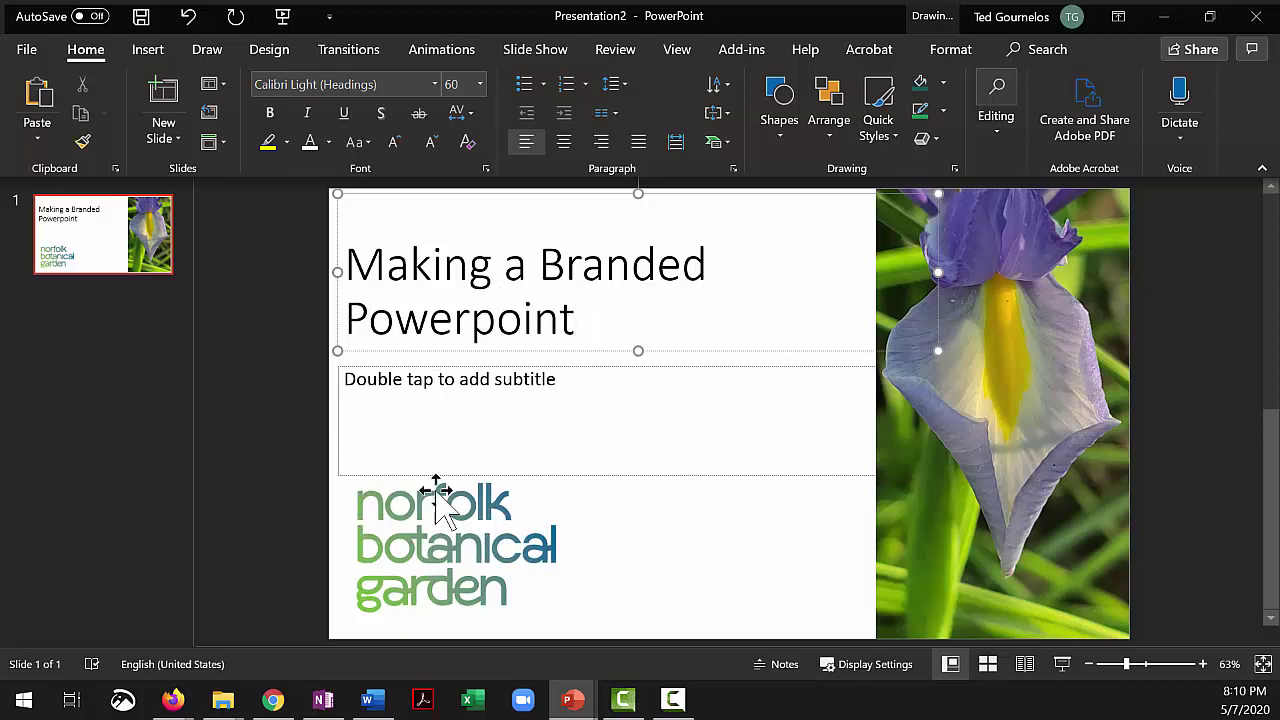
Change the title to all lowercase: 'making a branded powerpoint'
double_click(388, 250)
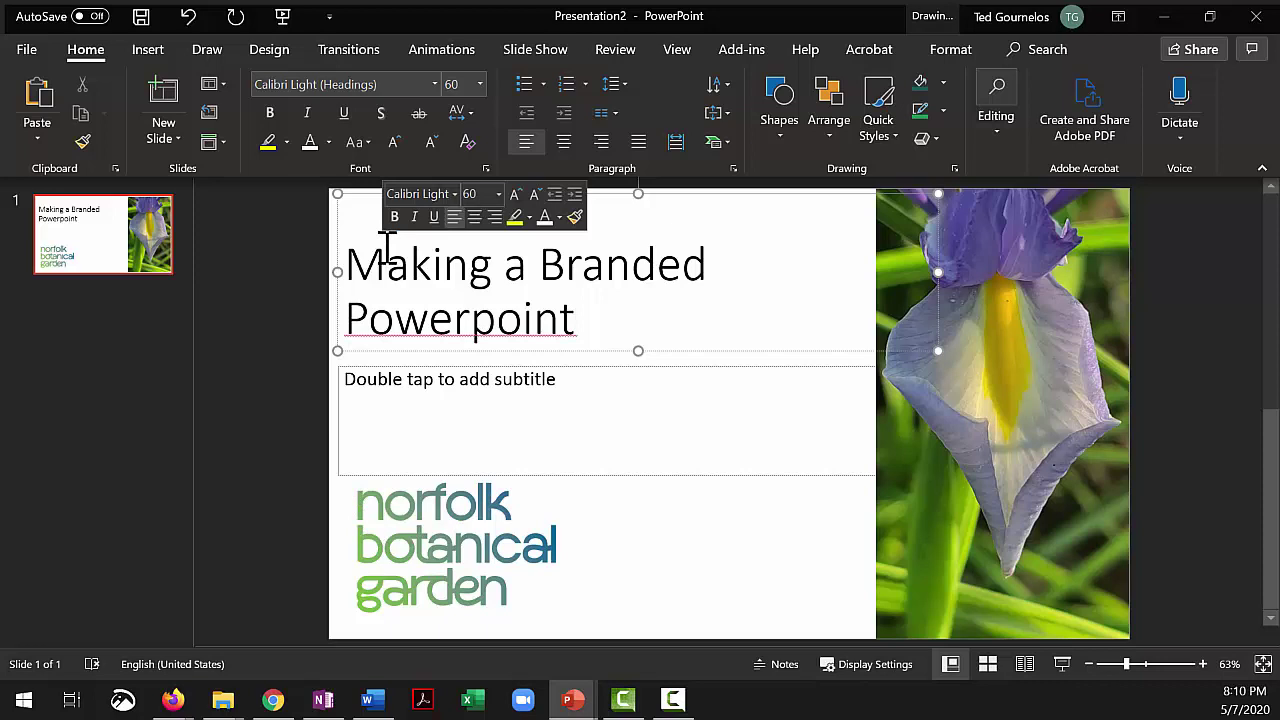
text(making)
key(Right)
key(Right)
key(Right)
key(Right)
key(Right)
key(Right)
key(Right)
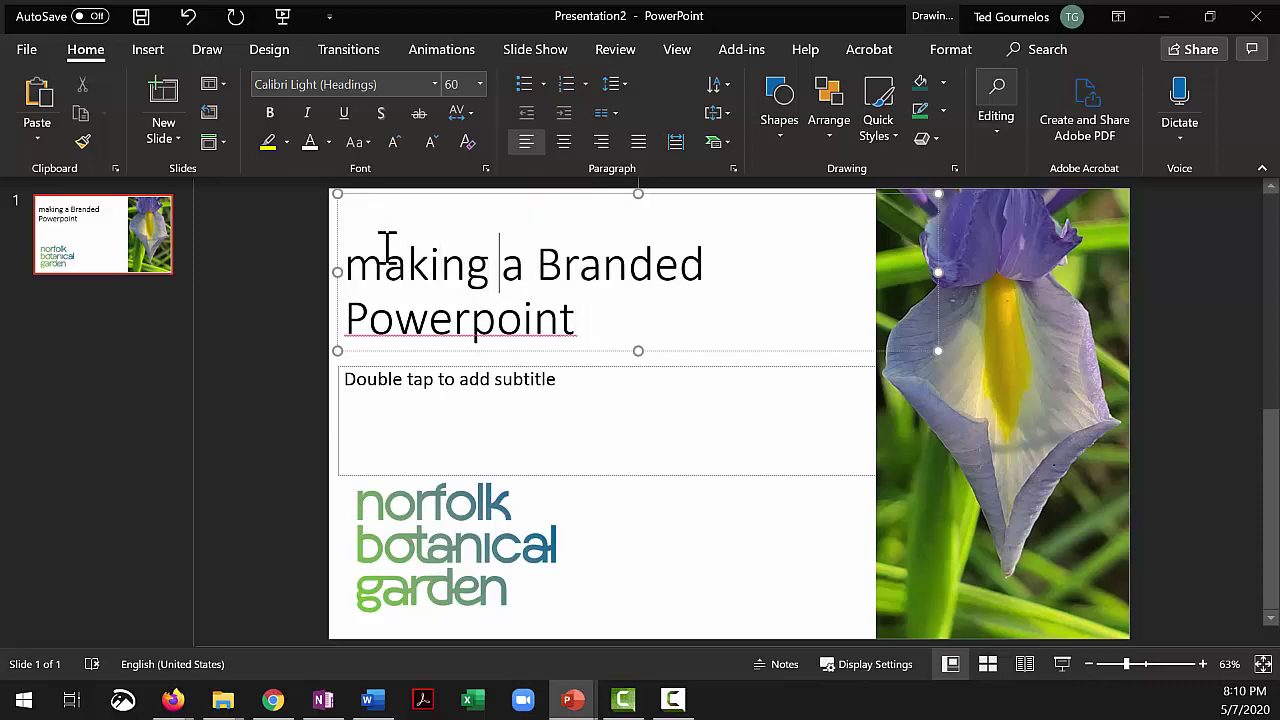
key(BackSpace)
text(b)
key(Down)
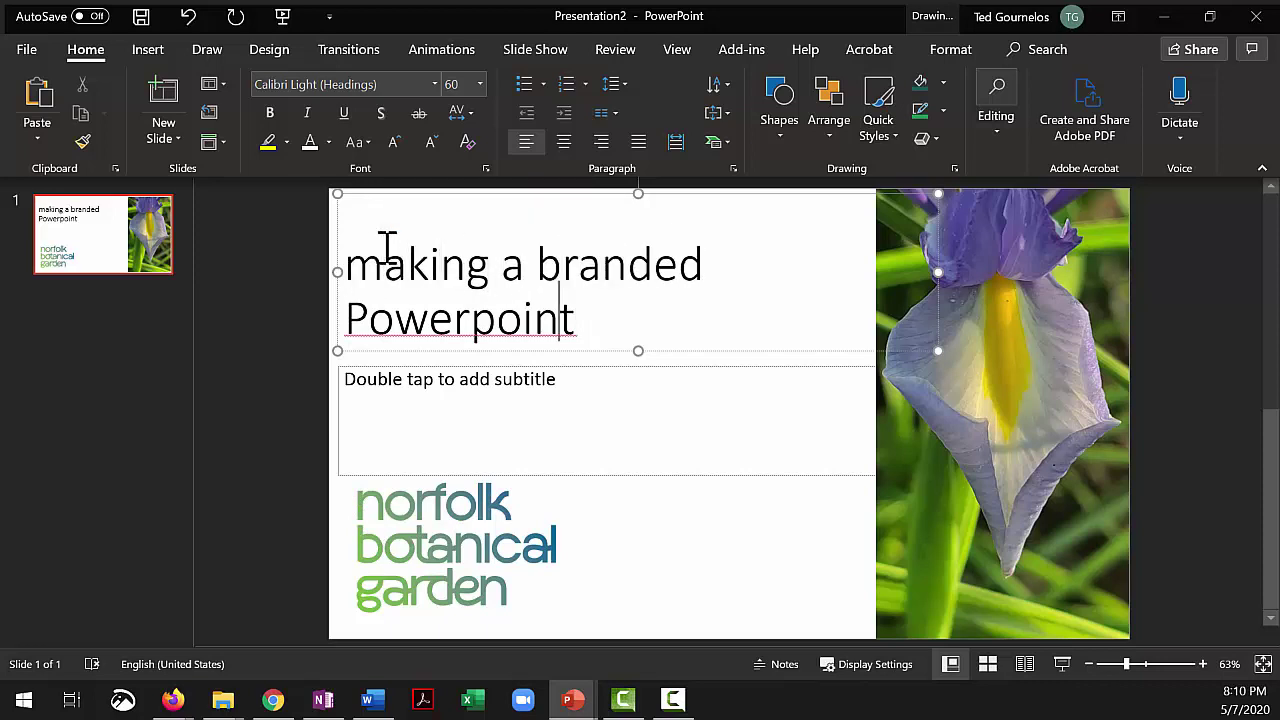
key(Home)
key(Right)
key(BackSpace)
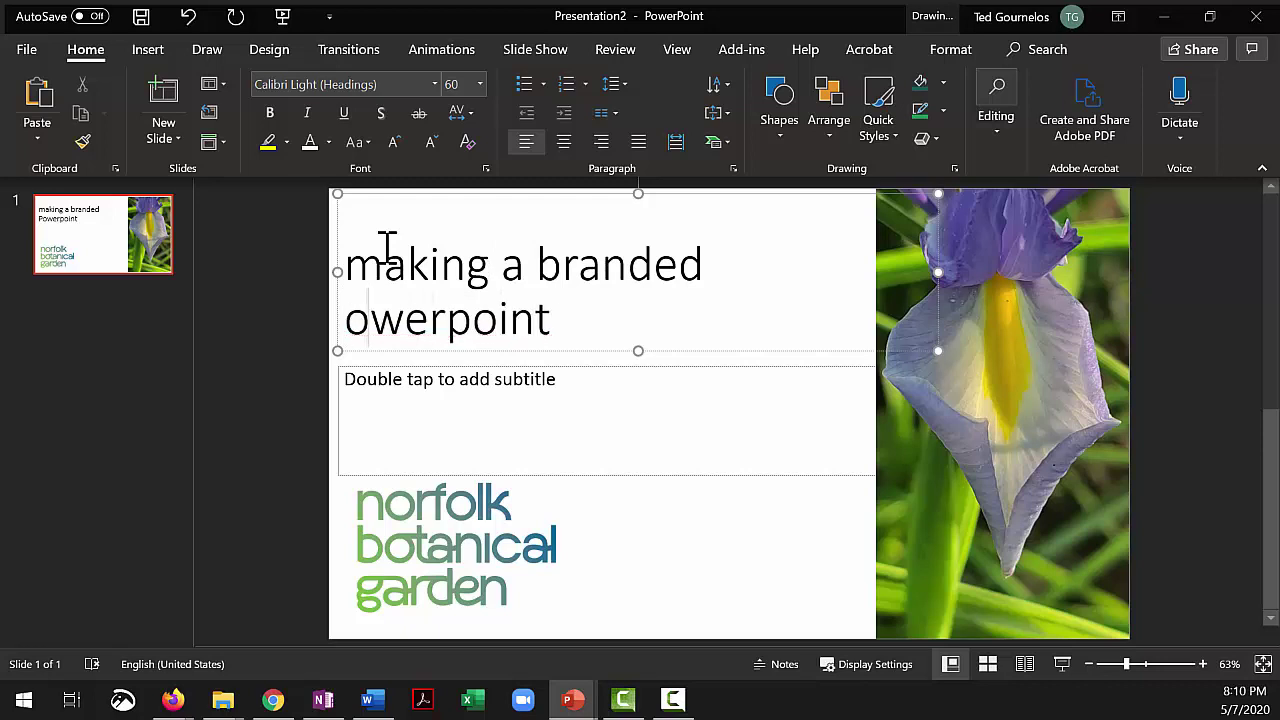
text(p)
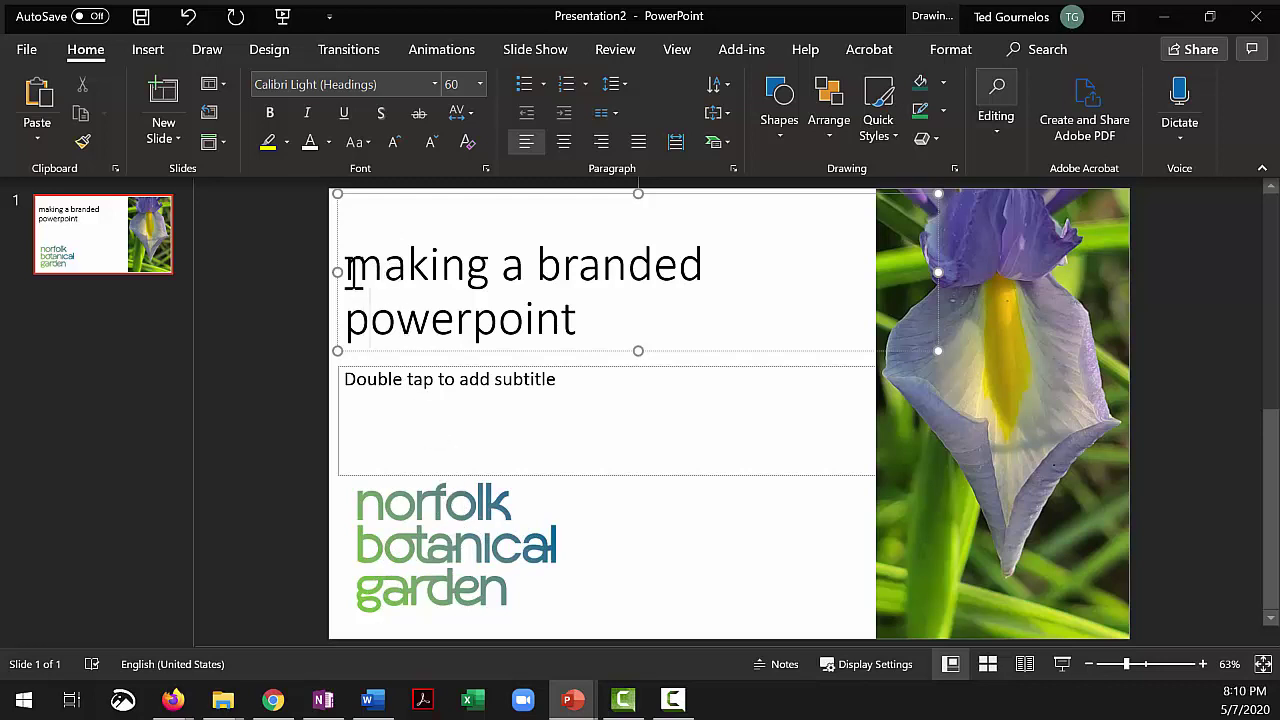
Enter the presenter's full name followed by 'PhD MFA MBA' as the subtitle
click(366, 380)
text(T)
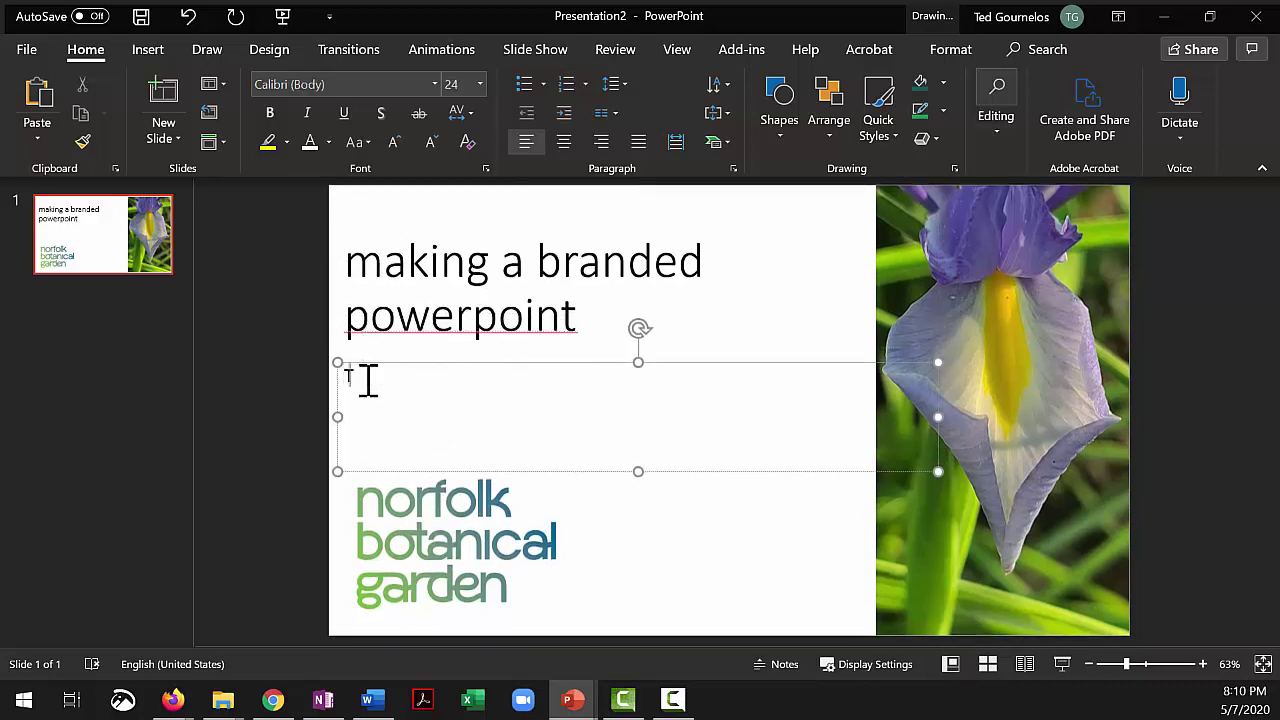
text(ed GOurnel)
key(BackSpace)
key(BackSpace)
key(BackSpace)
key(BackSpace)
text(ournelos)
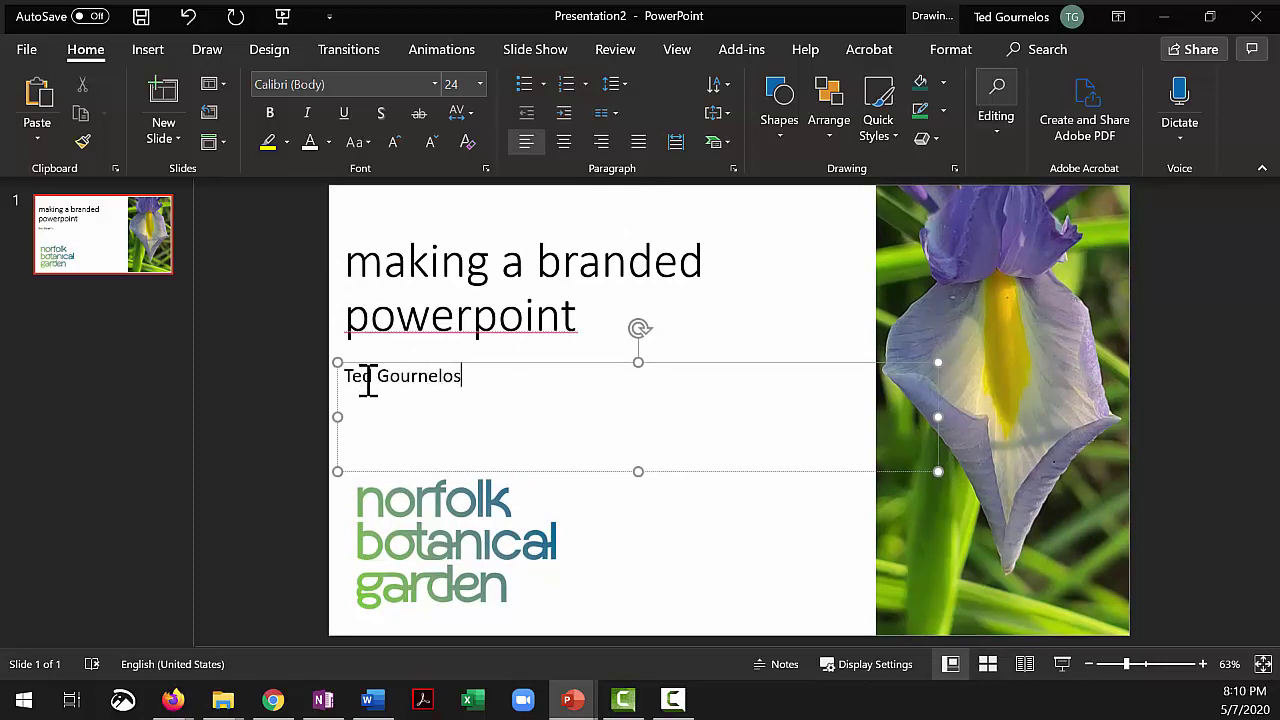
text(, PhD MB)
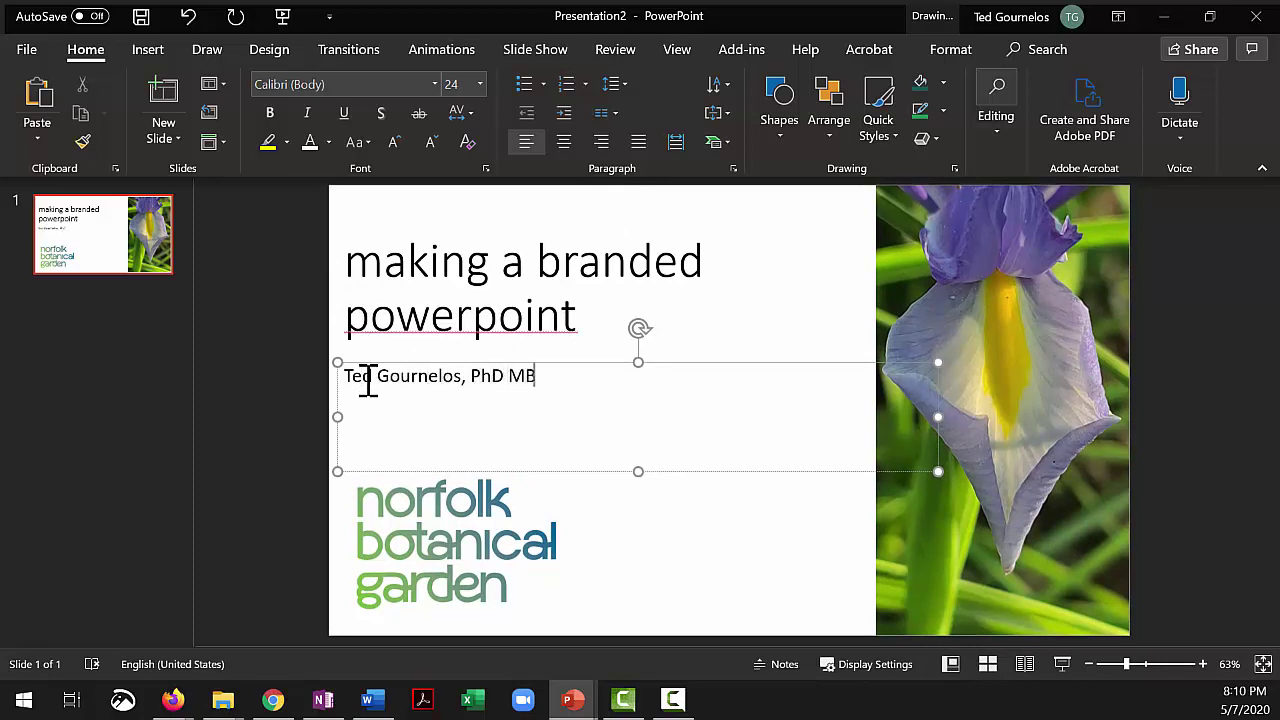
key(BackSpace)
key(BackSpace)
text(MFA BMBA)
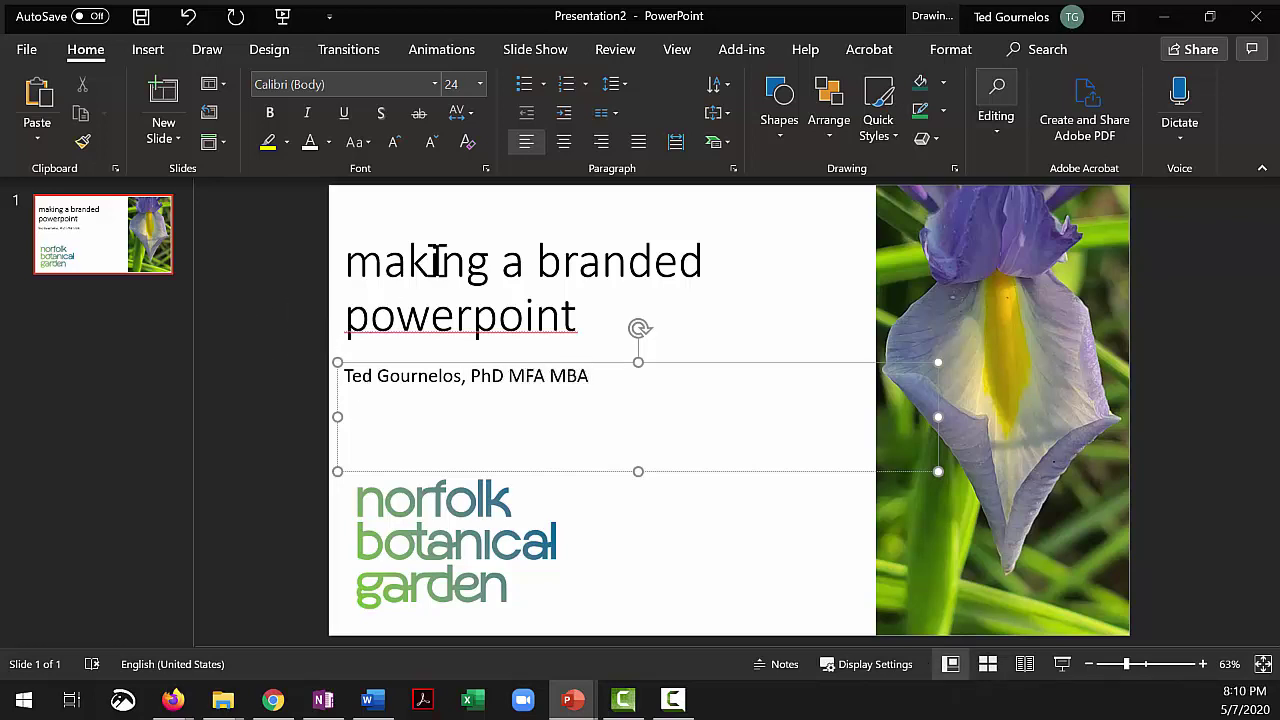
click(428, 255)
double_click(428, 255)
click(428, 255)
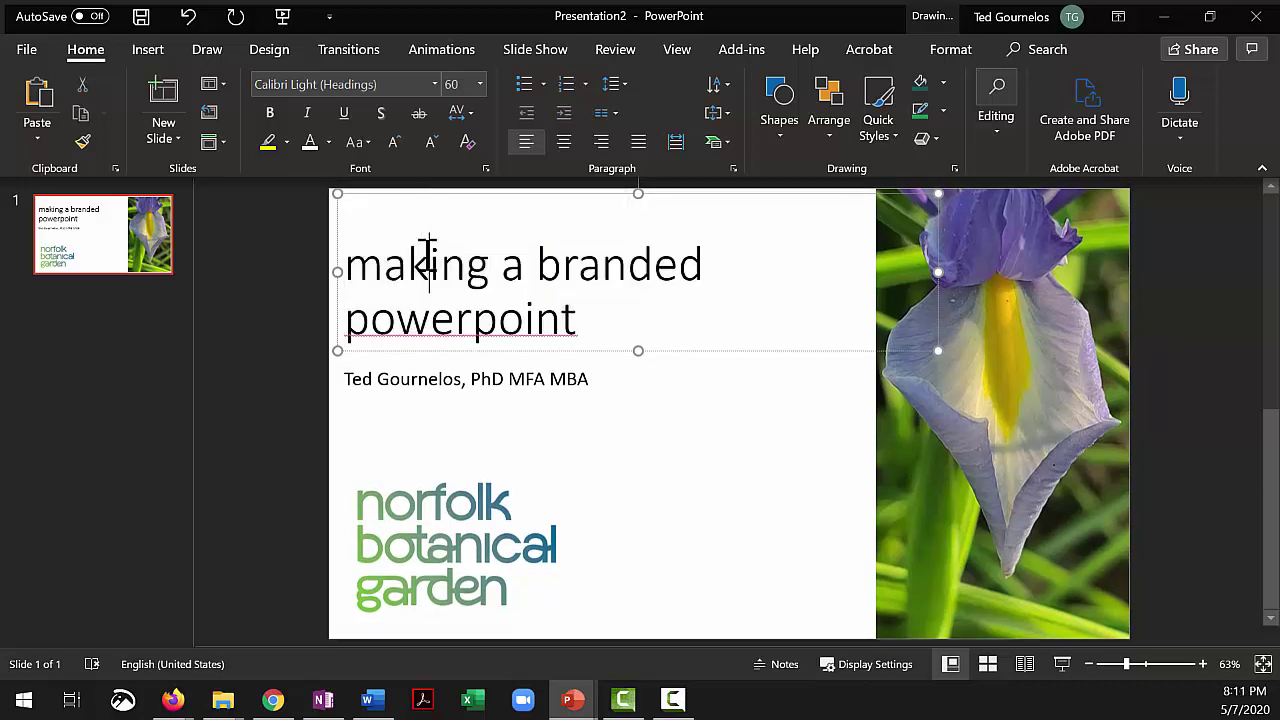
Make the whole title bold and change its font from Calibri Light to Arial
key(ctrl+a)
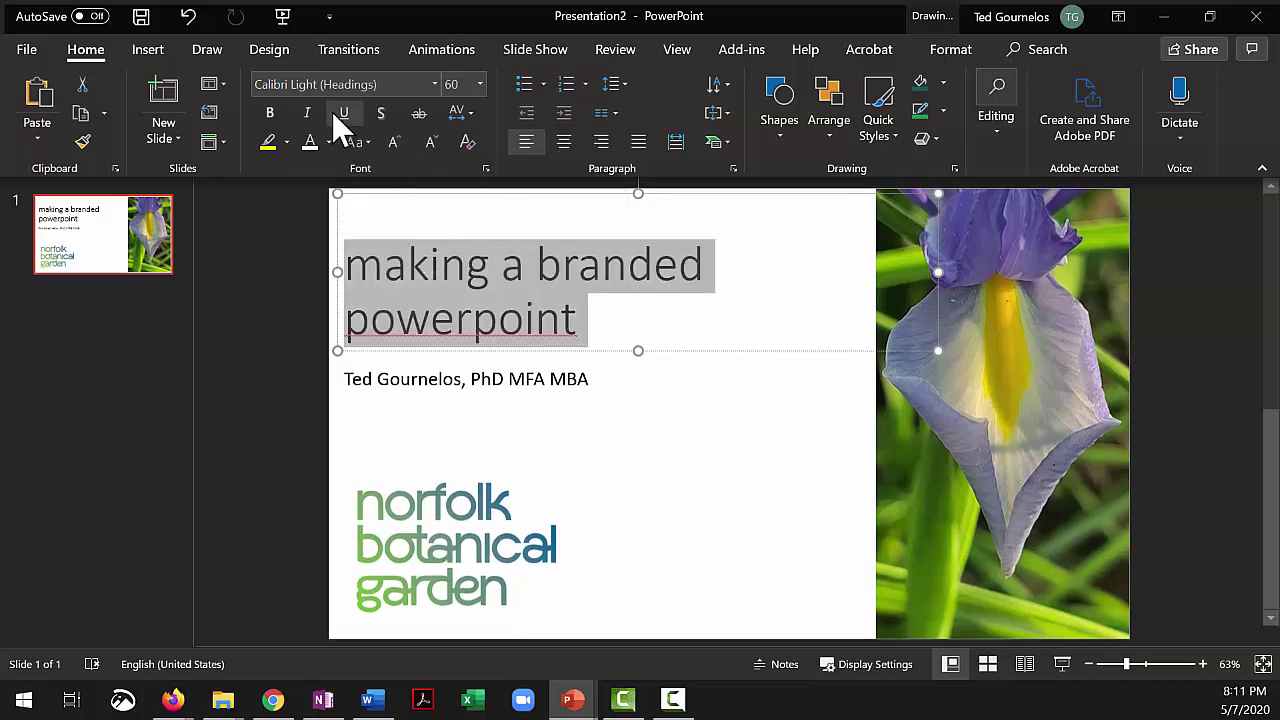
click(270, 114)
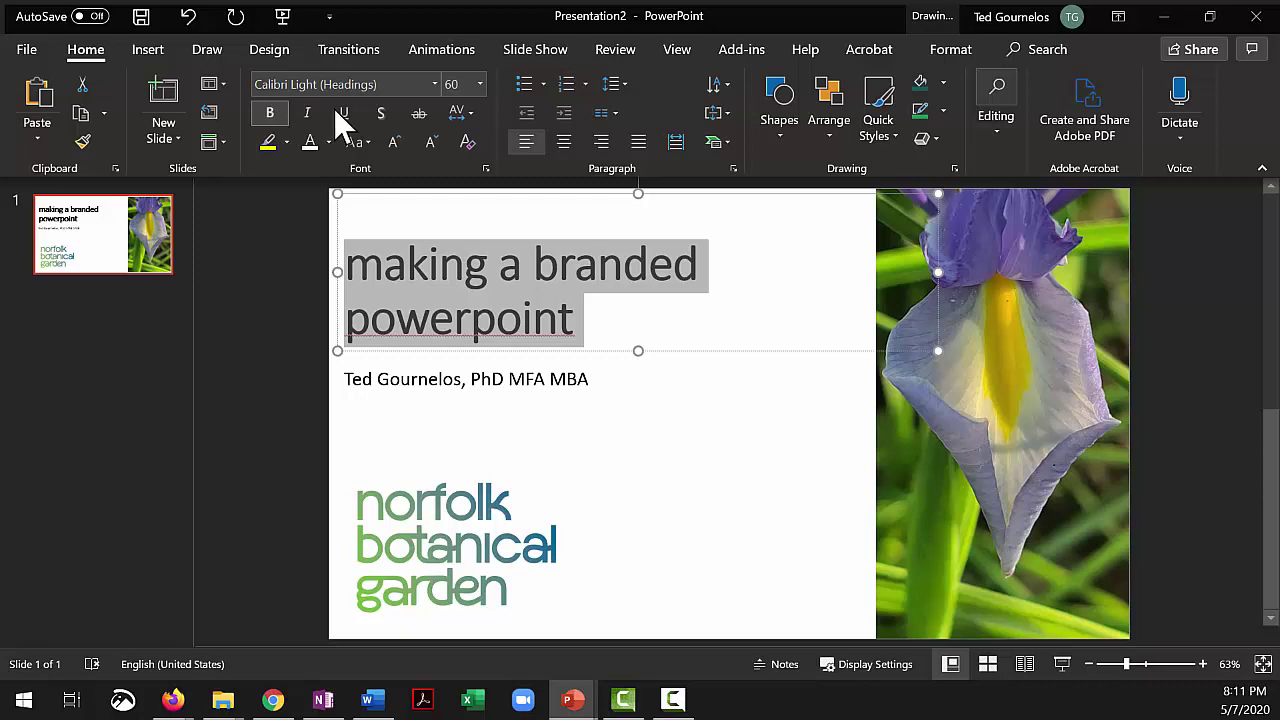
click(434, 82)
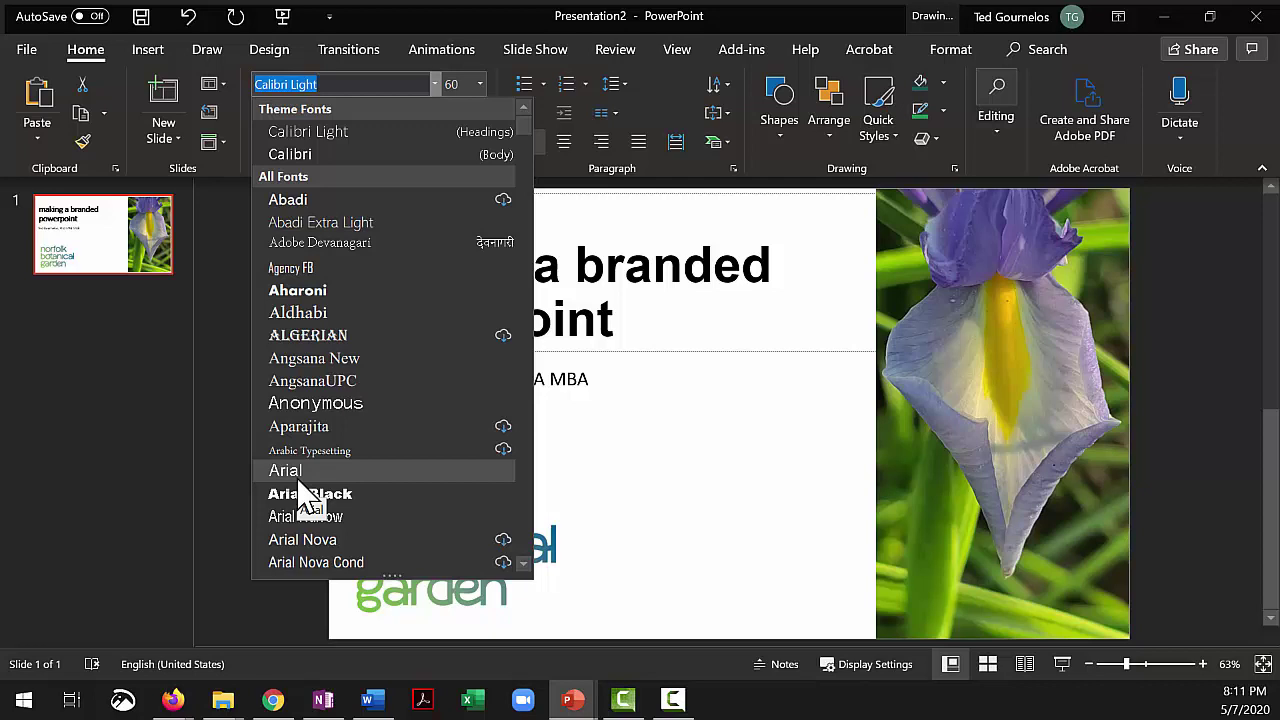
scroll(298, 480, down, 1)
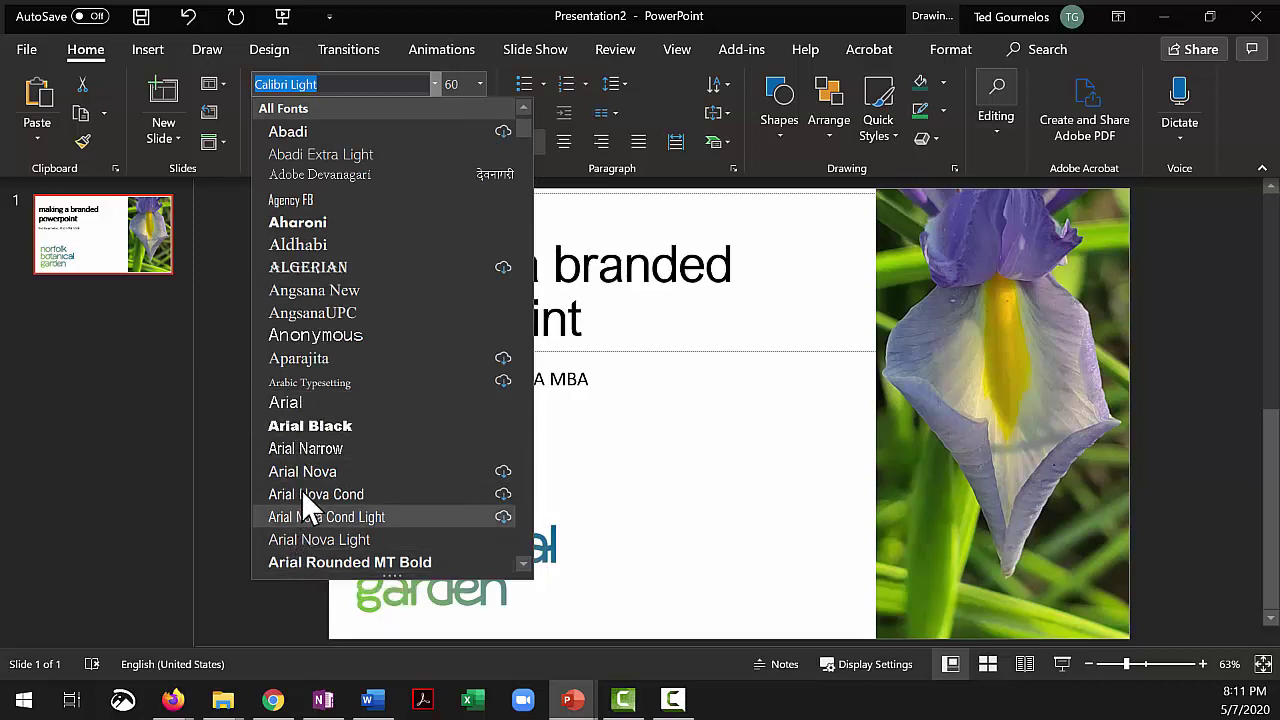
click(303, 404)
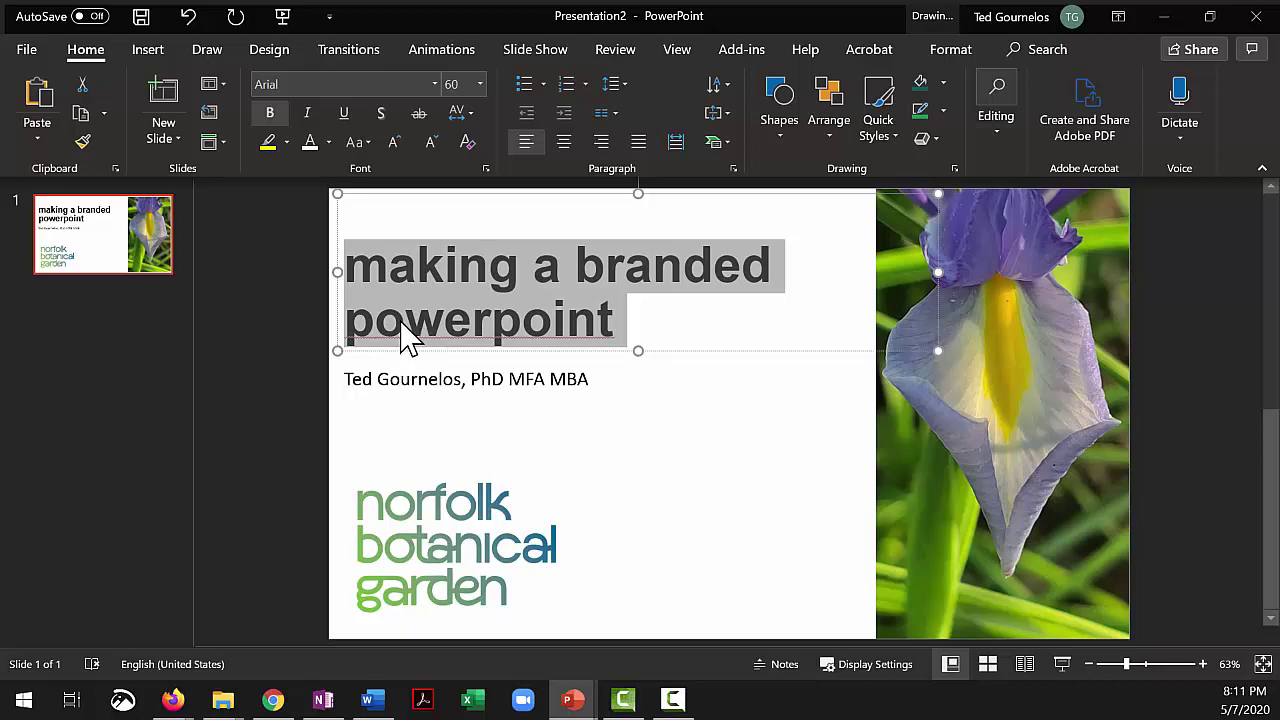
click(437, 414)
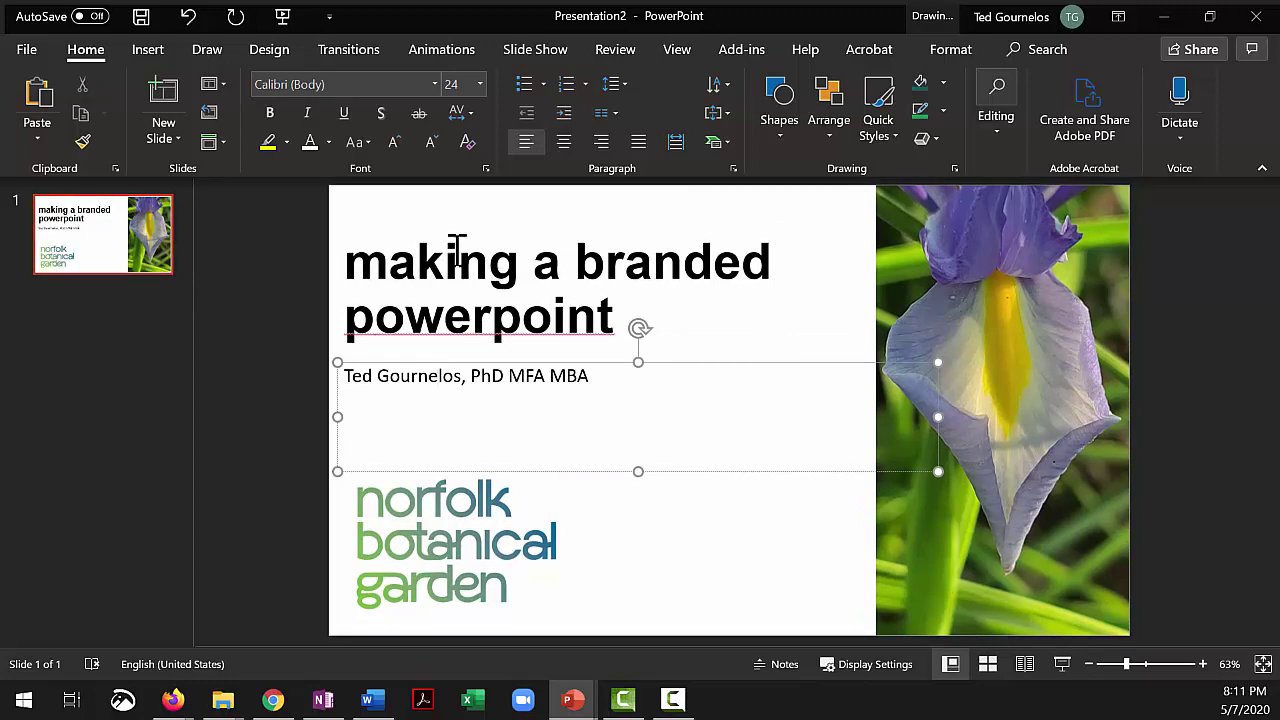
Draw a rectangle from the slide's top-left corner to the flower picture's edge, ending above the logo
click(150, 51)
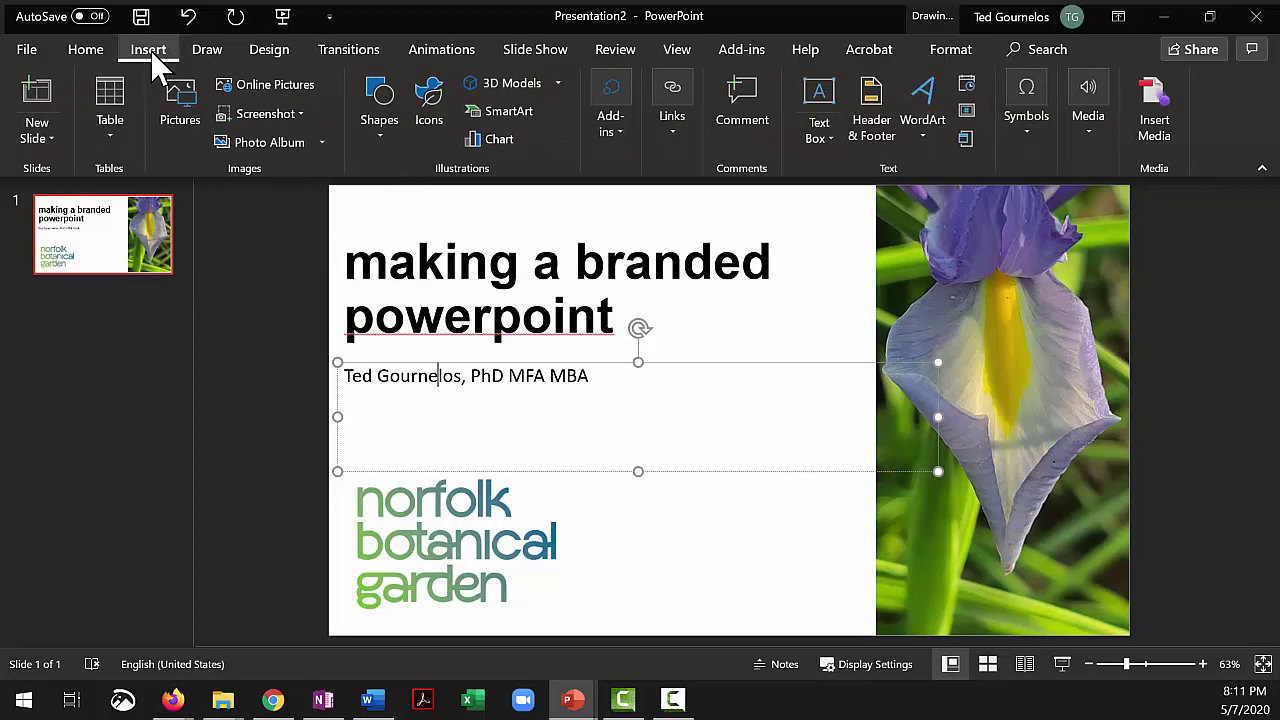
click(395, 134)
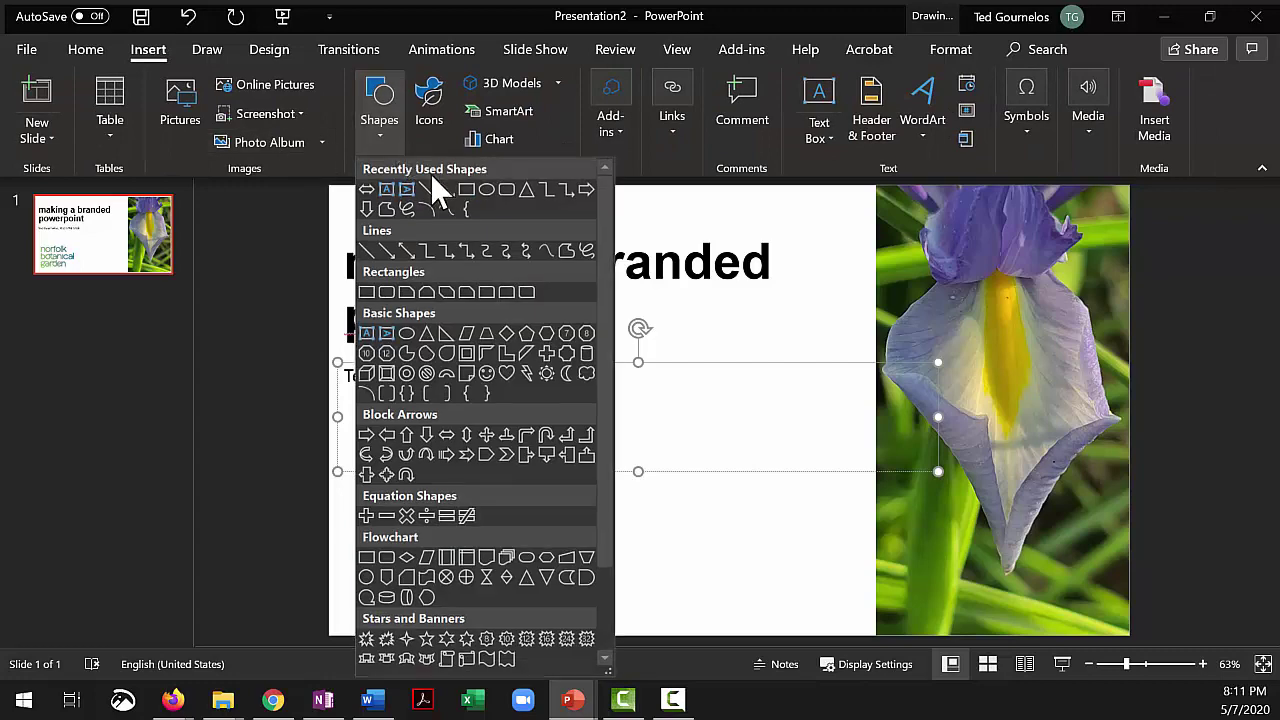
click(465, 188)
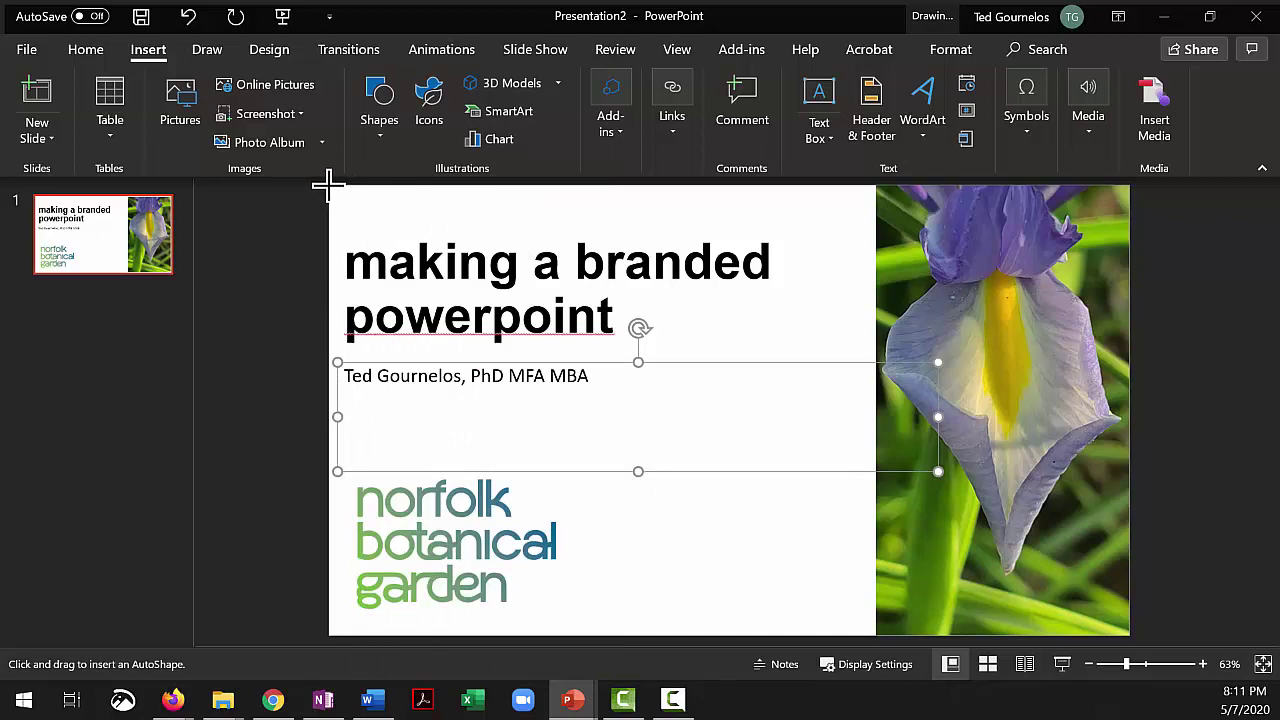
drag(328, 184, 871, 428)
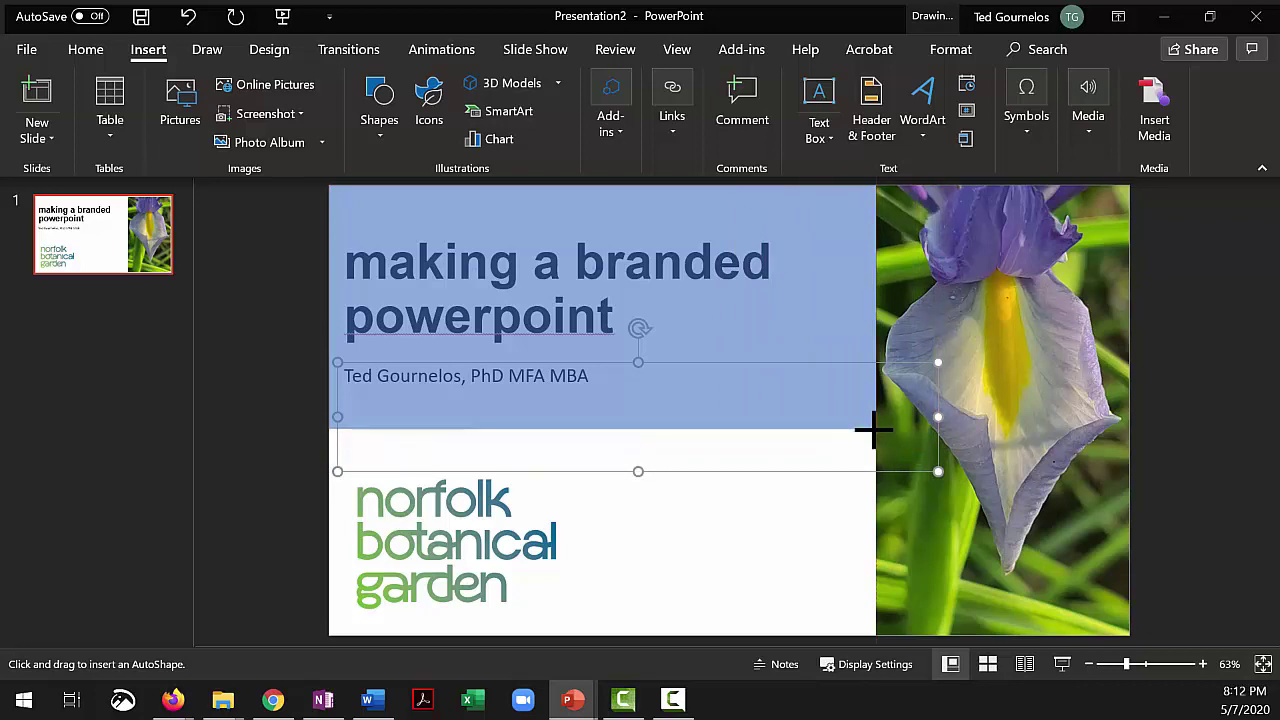
drag(872, 430, 876, 427)
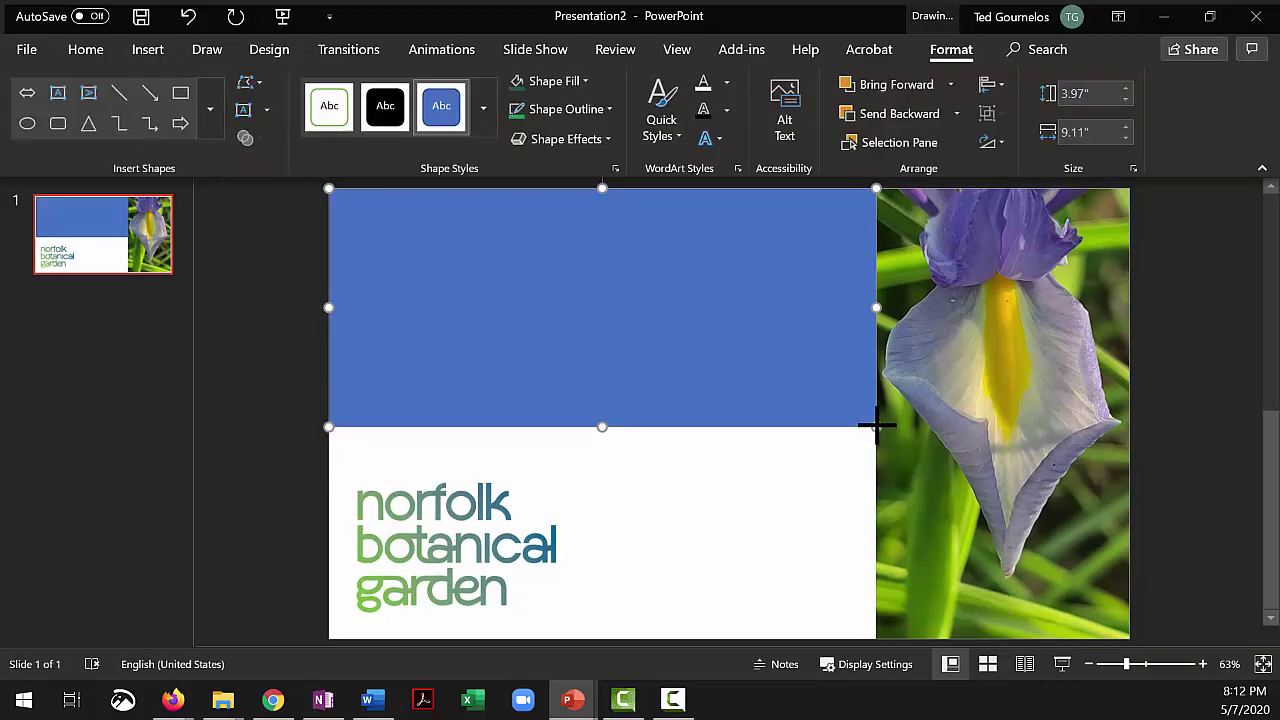
right_click(740, 278)
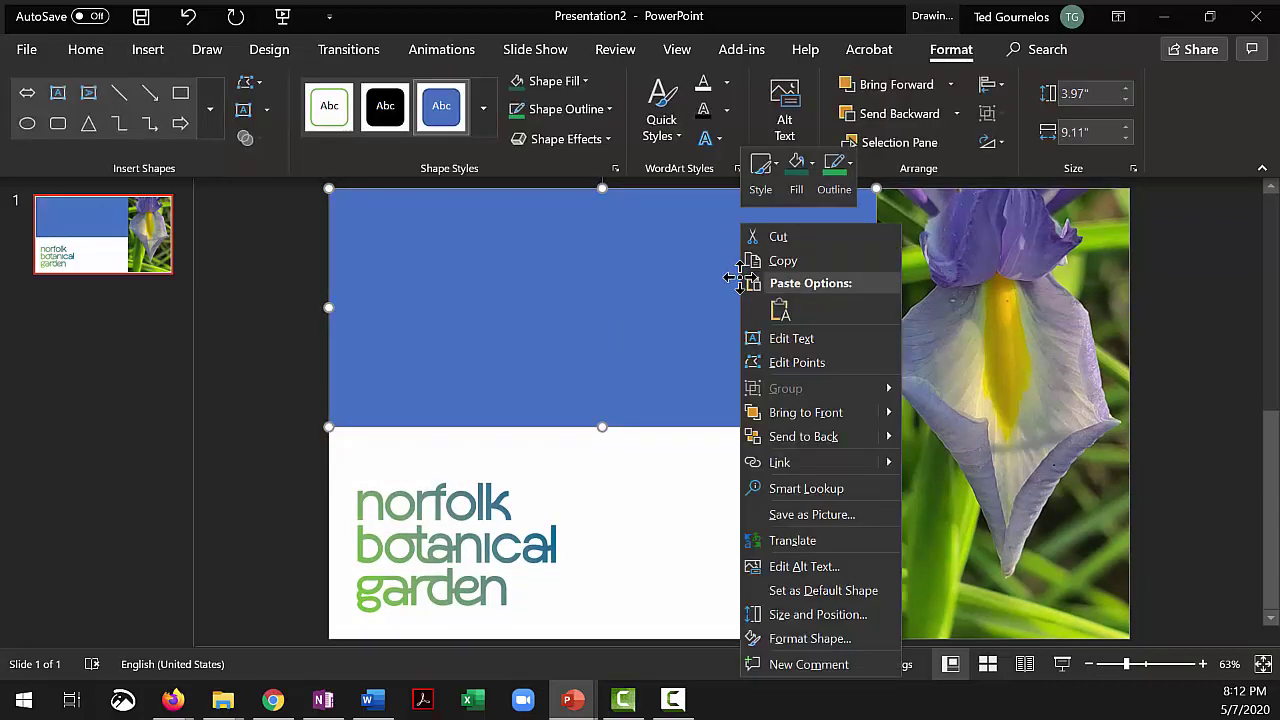
Send the blue rectangle behind the title and name, then start turning that text white
click(816, 442)
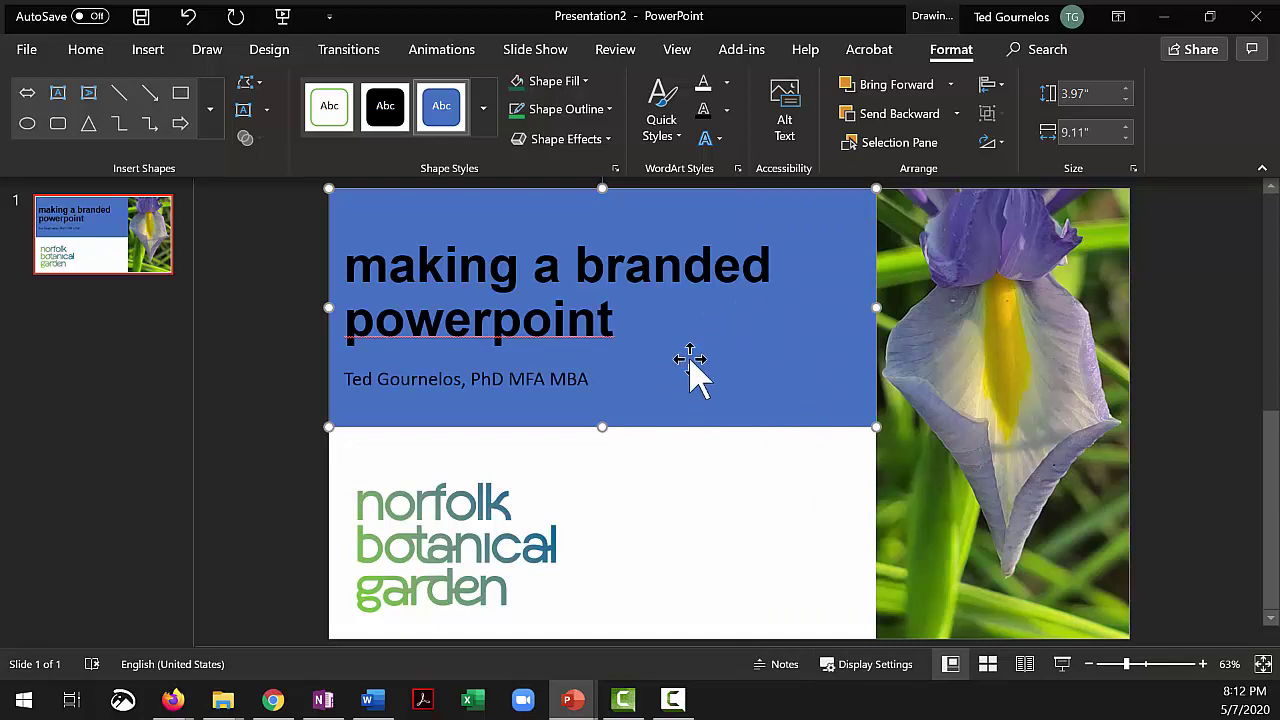
click(590, 379)
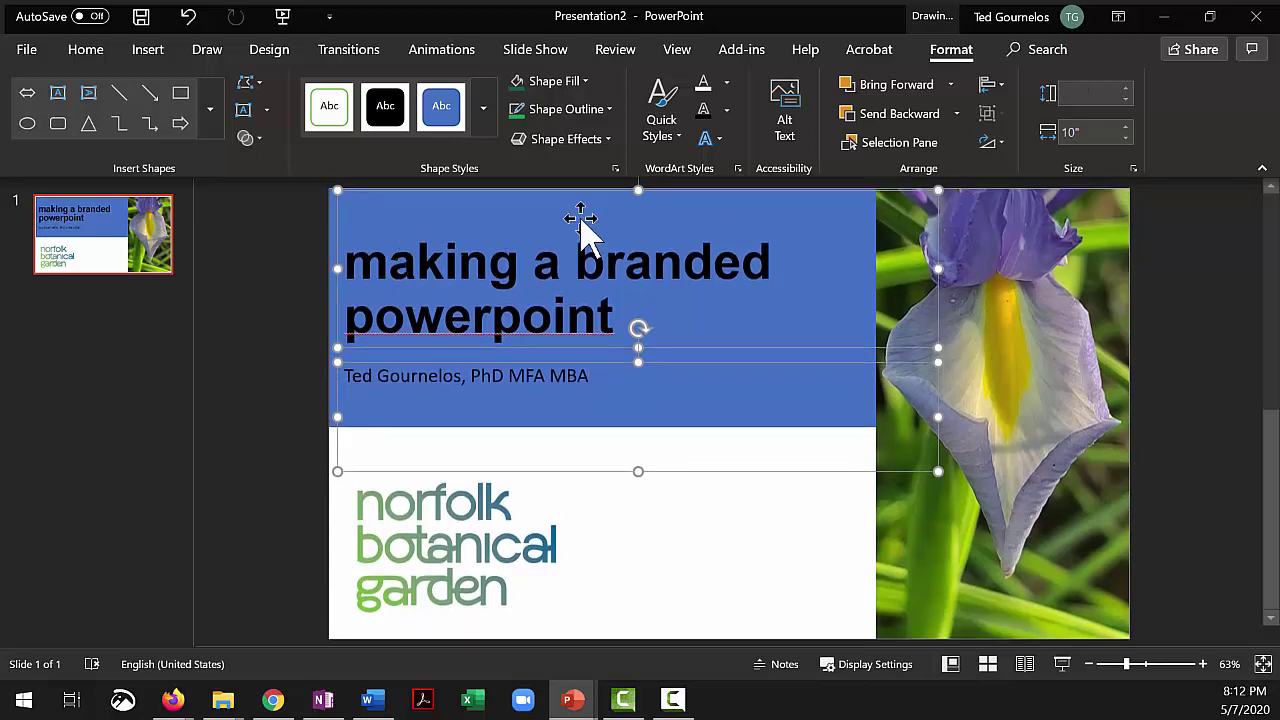
click(710, 86)
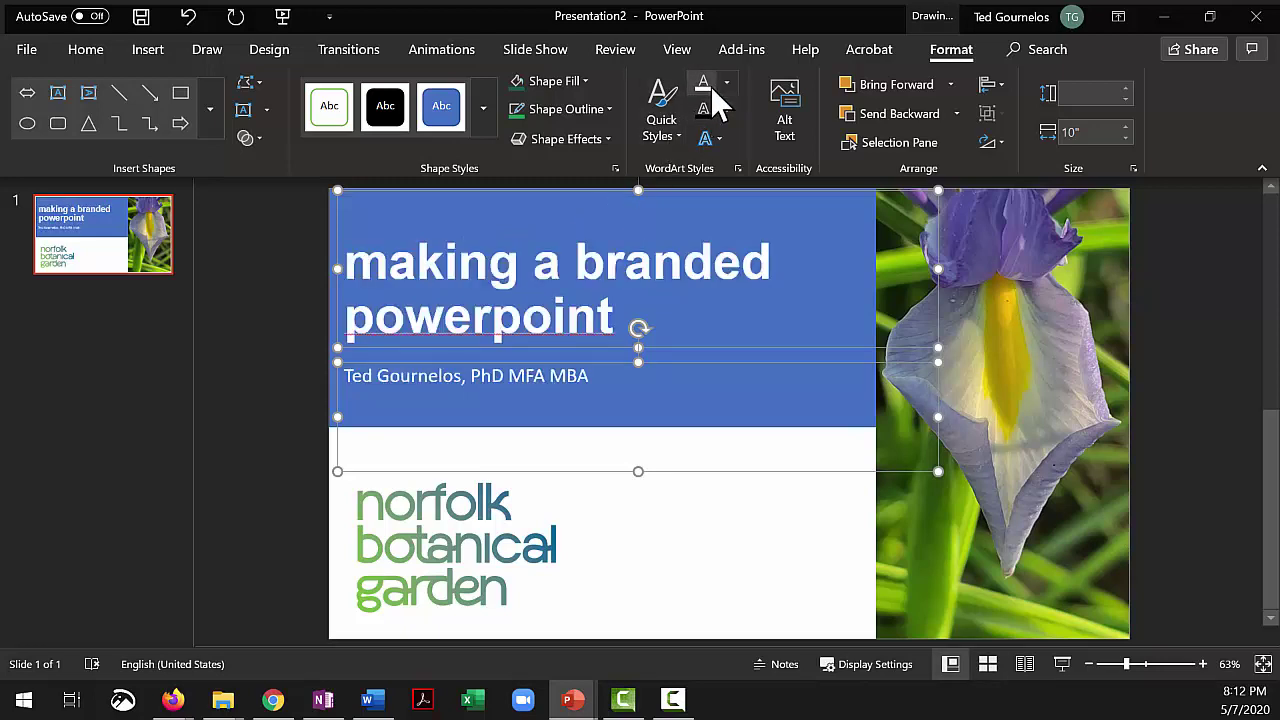
Fill the banner rectangle with the logo's teal using the Eyedropper
click(821, 260)
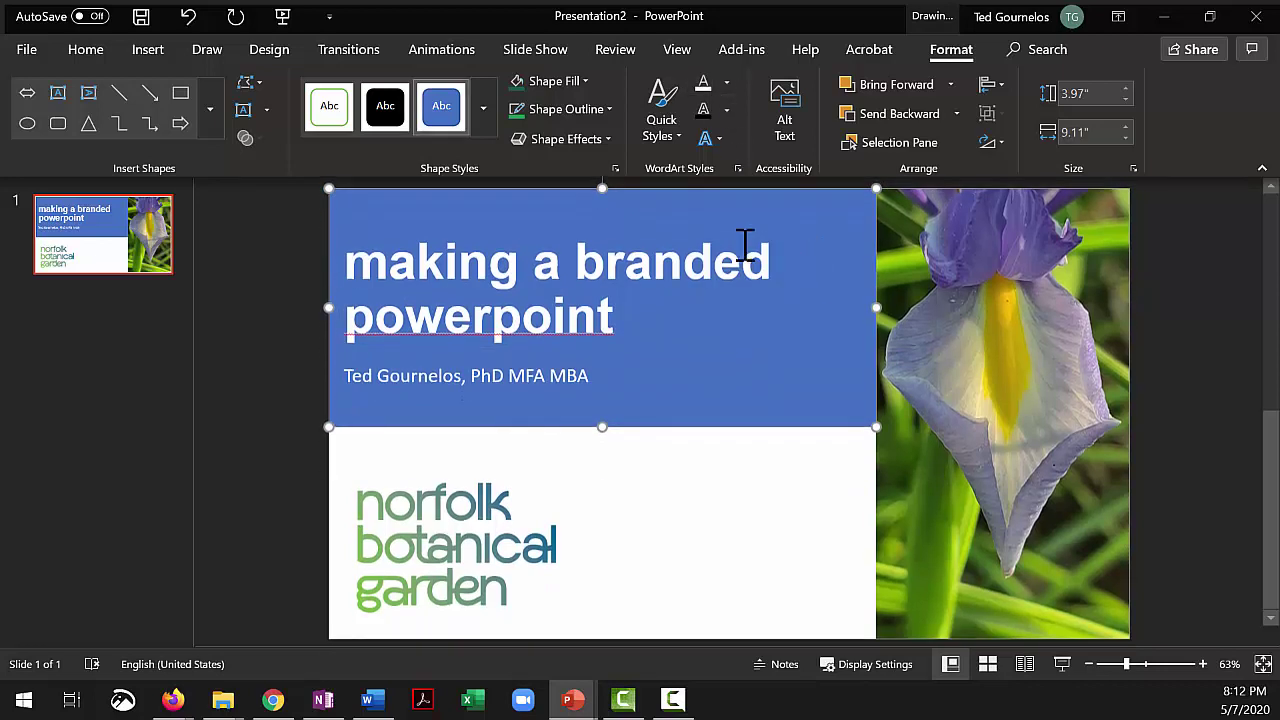
click(559, 84)
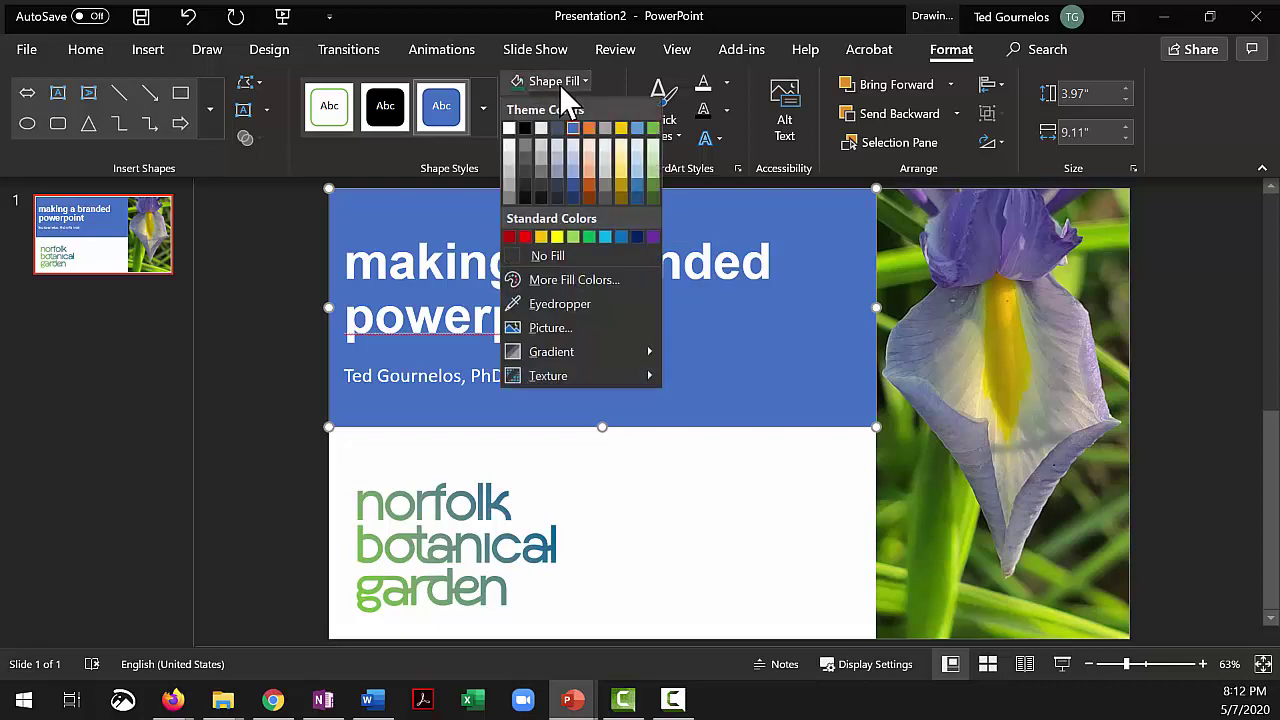
click(548, 326)
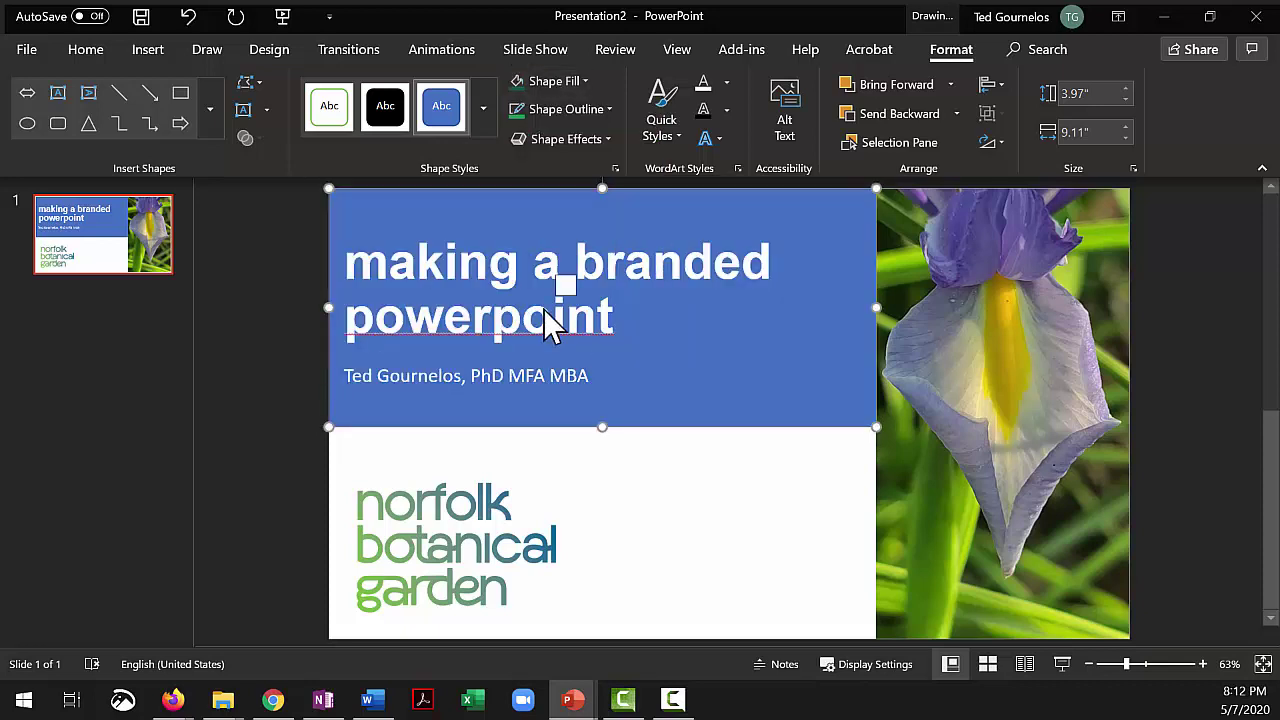
click(557, 538)
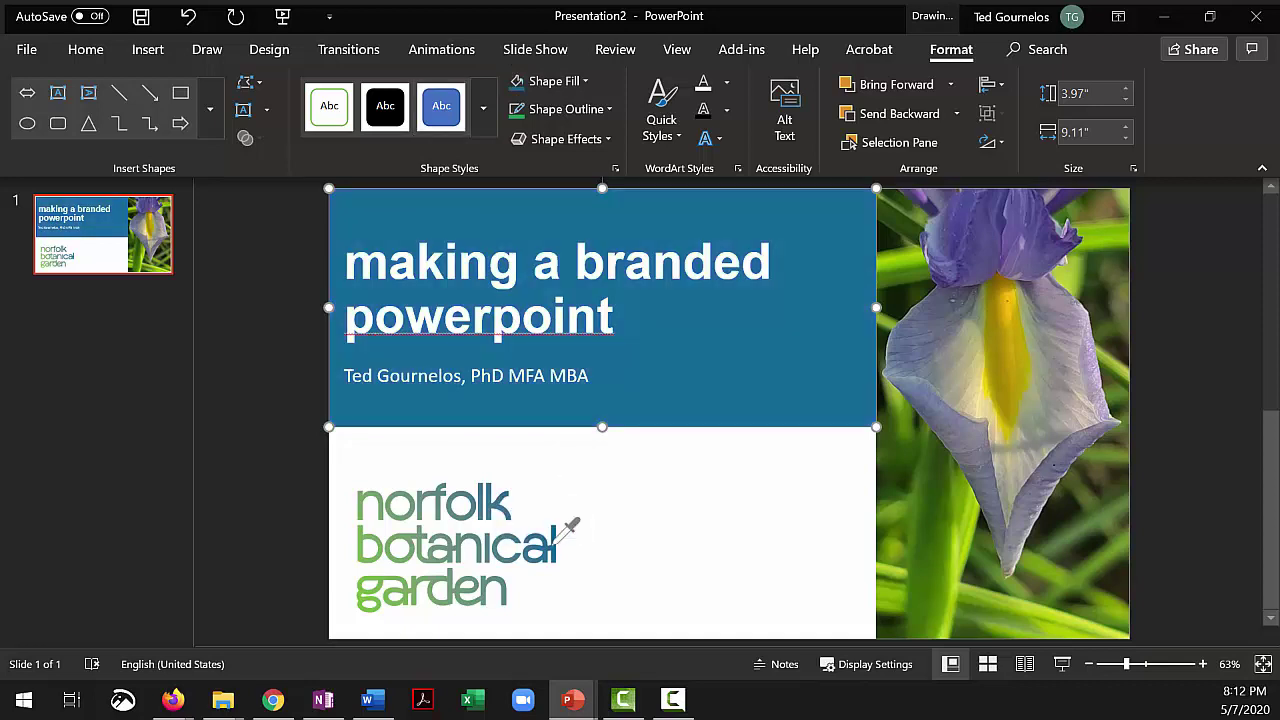
click(607, 110)
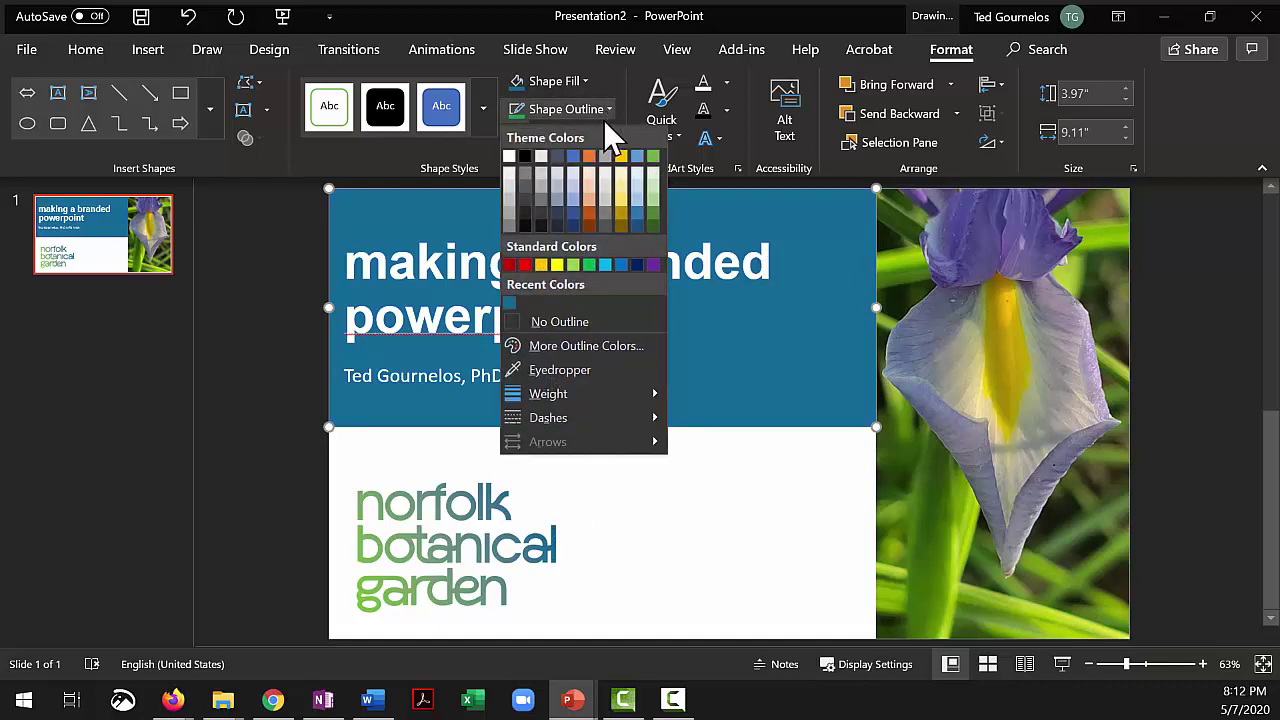
Give the banner a 6 pt outline sampled from the logo's green
click(539, 366)
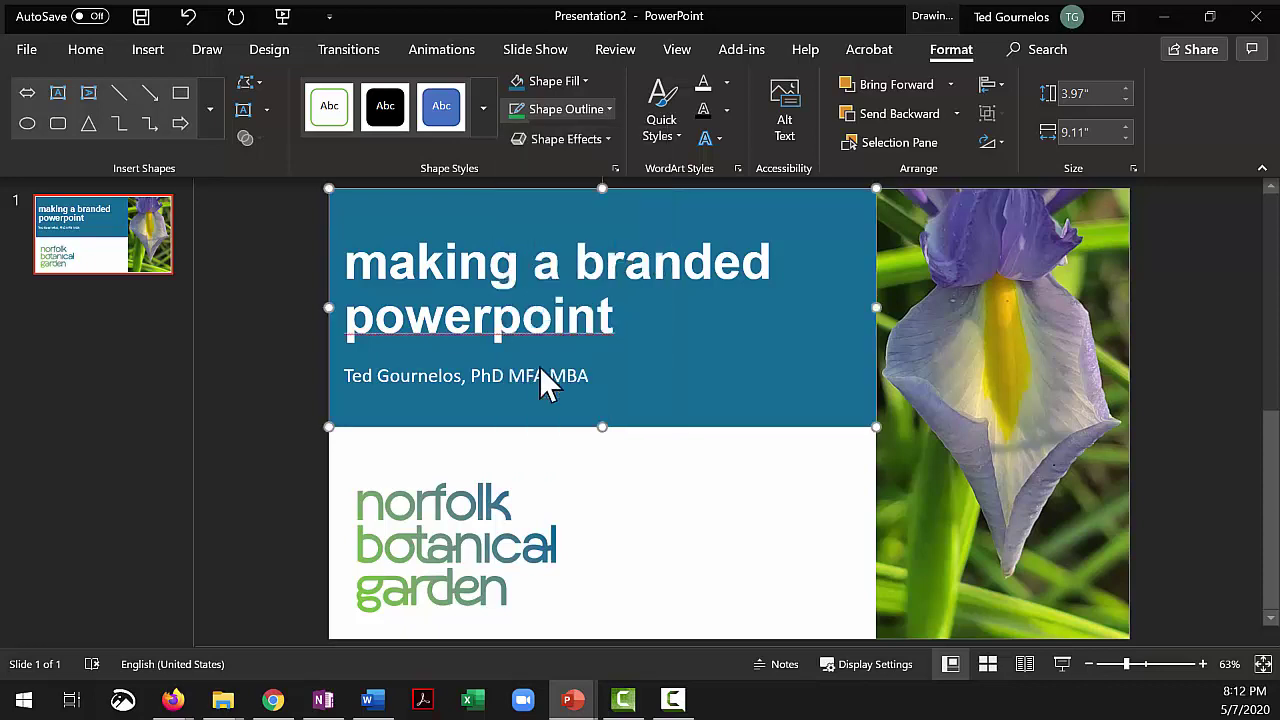
click(362, 534)
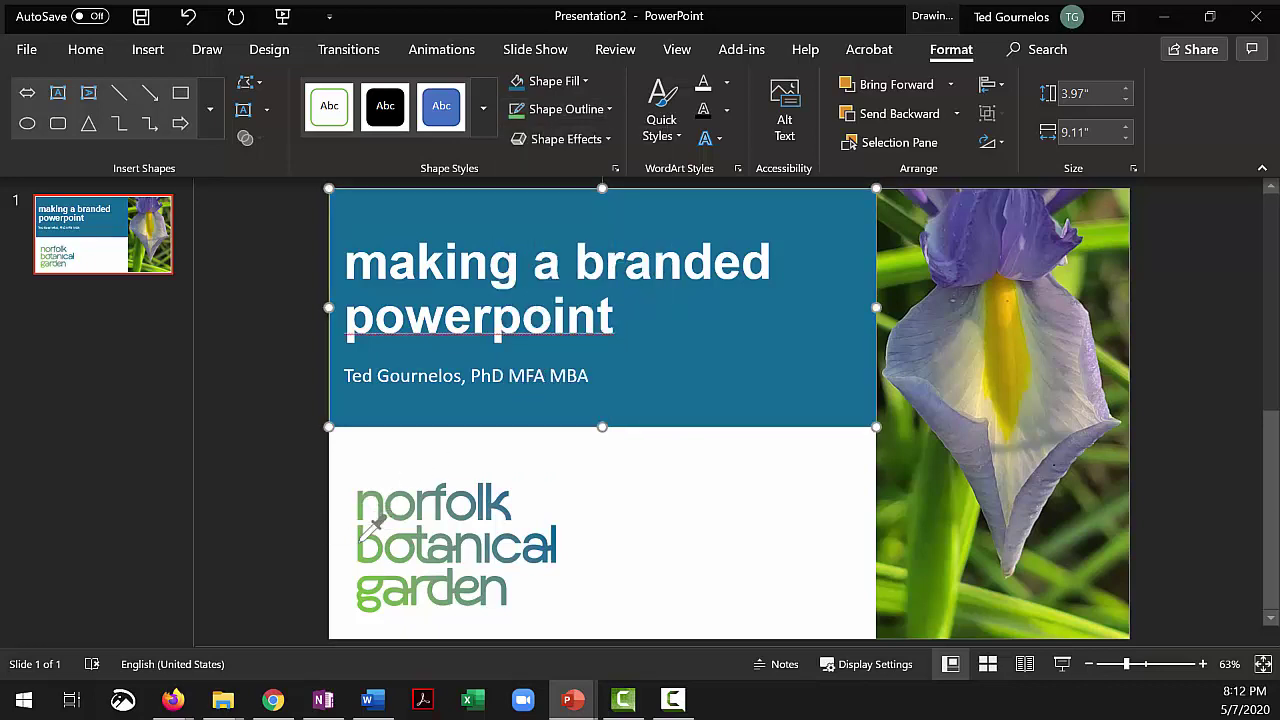
click(605, 110)
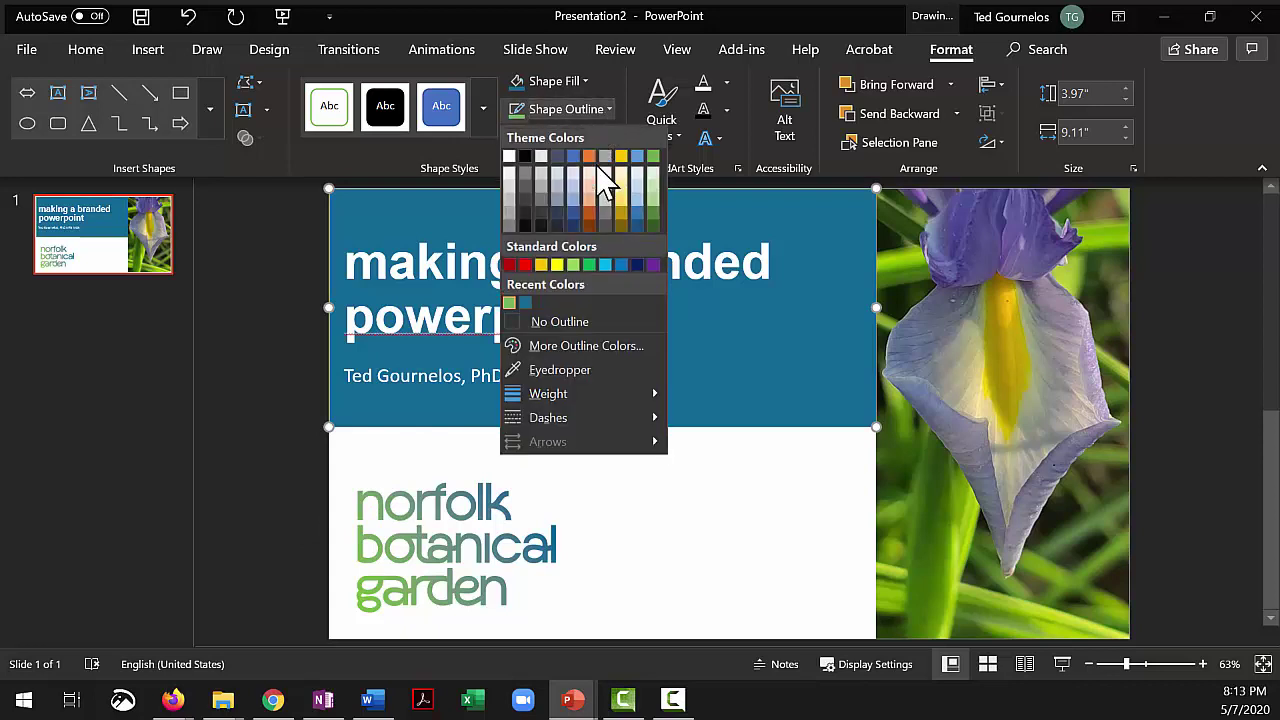
mouse_move(619, 394)
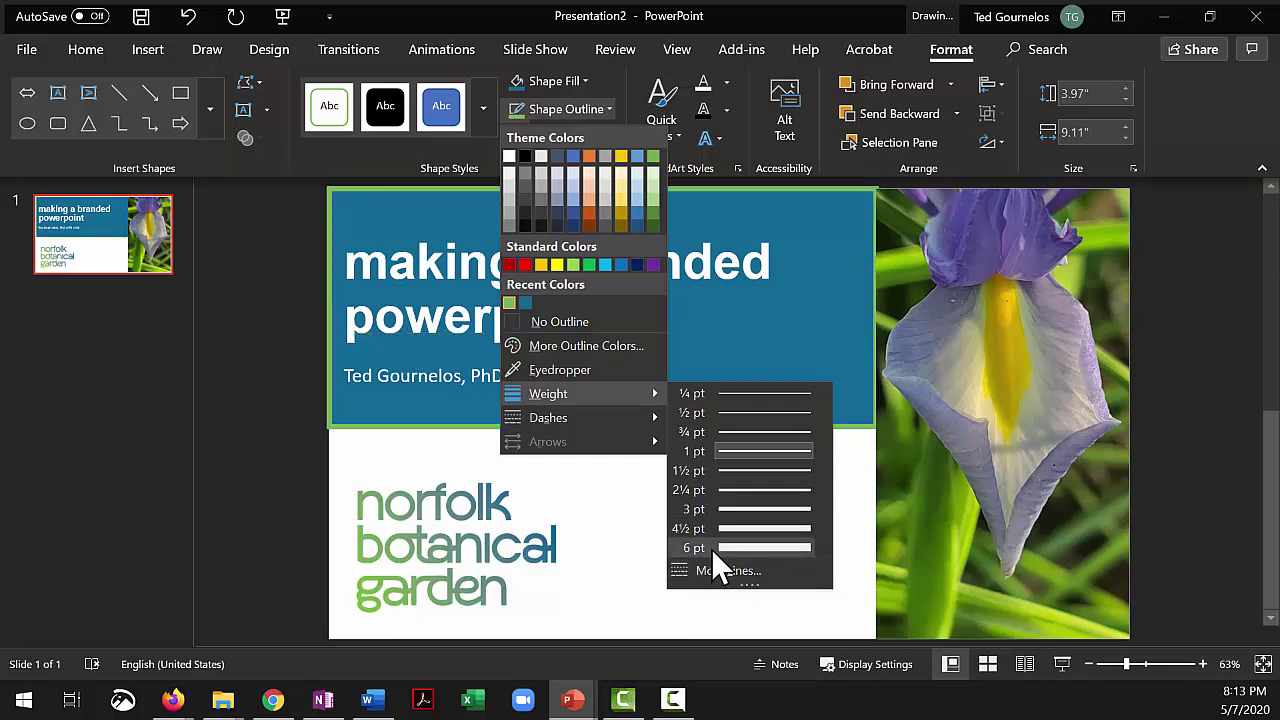
click(711, 549)
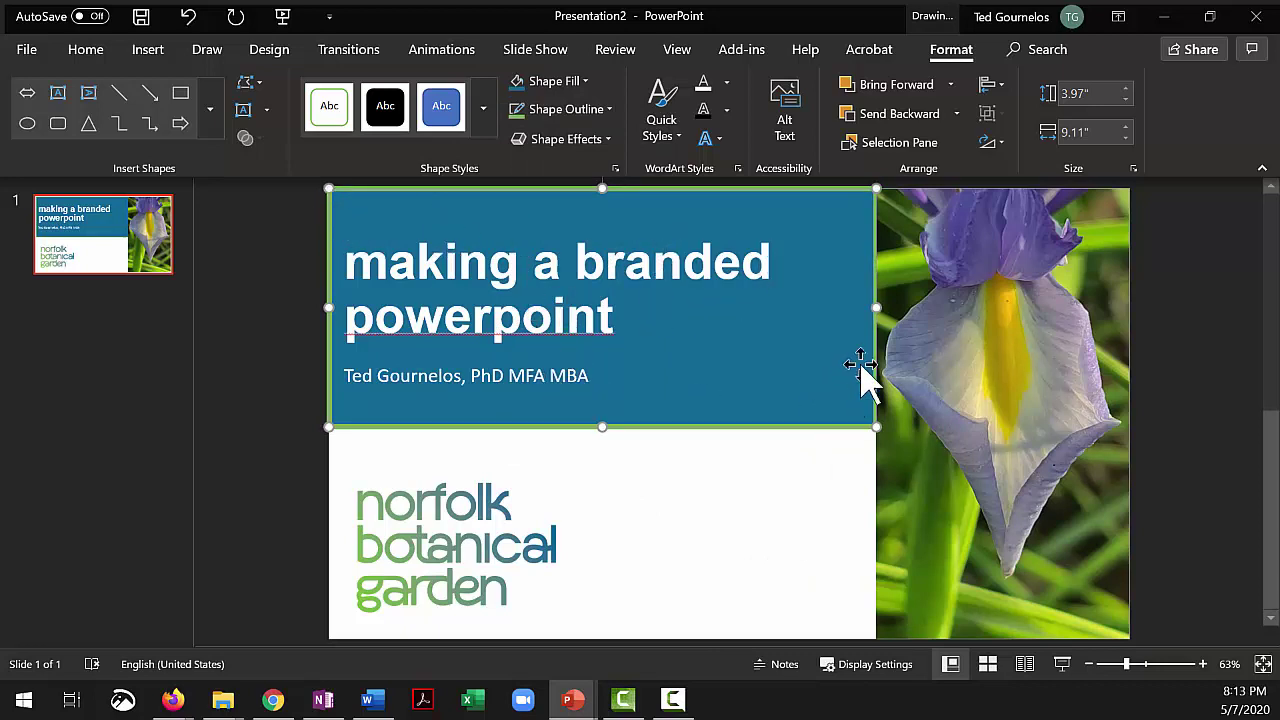
Try adjusting the banner's right edge, undo it, and deselect the banner
drag(878, 308, 868, 311)
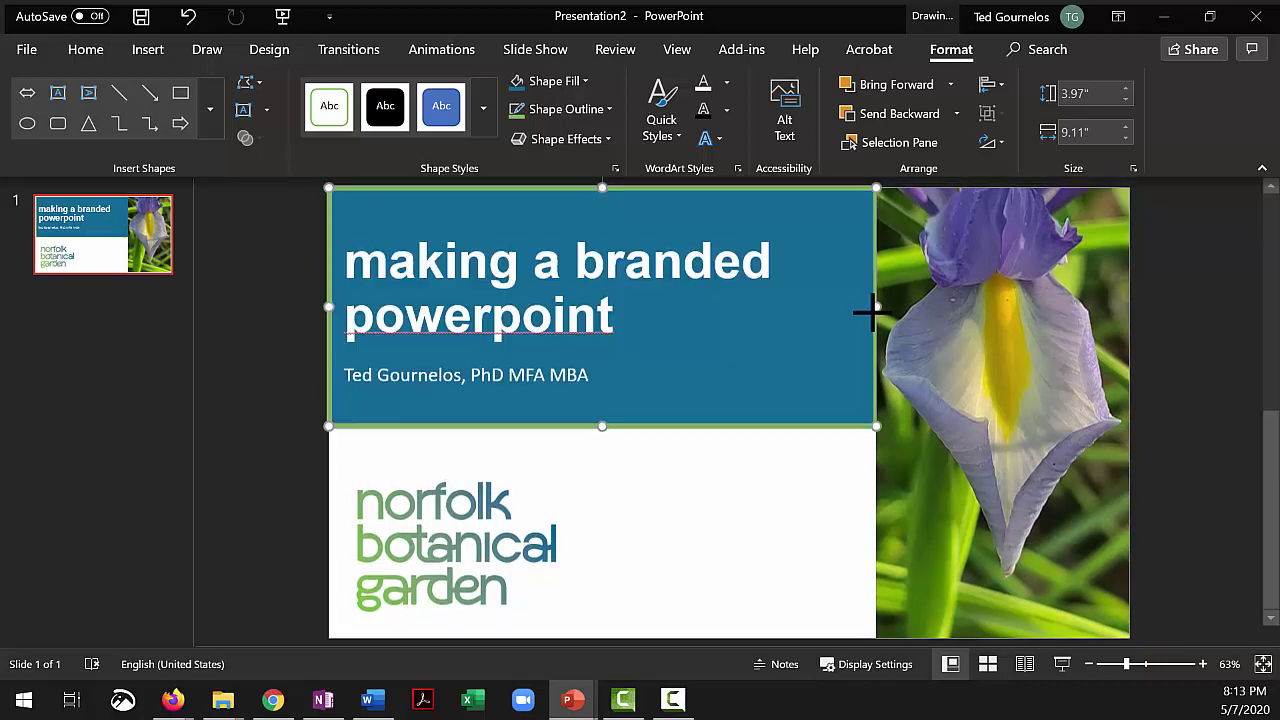
key(ctrl+z)
key(ctrl+z)
key(ctrl+z)
key(ctrl+z)
key(ctrl+z)
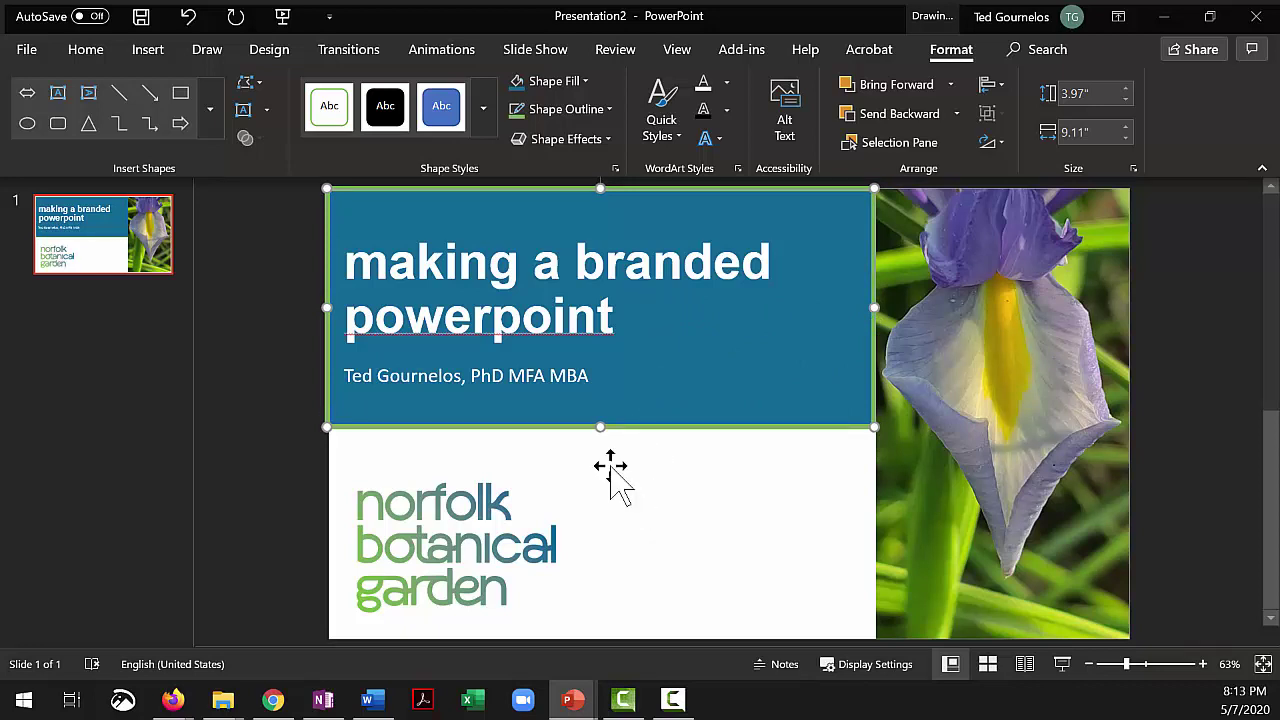
click(610, 467)
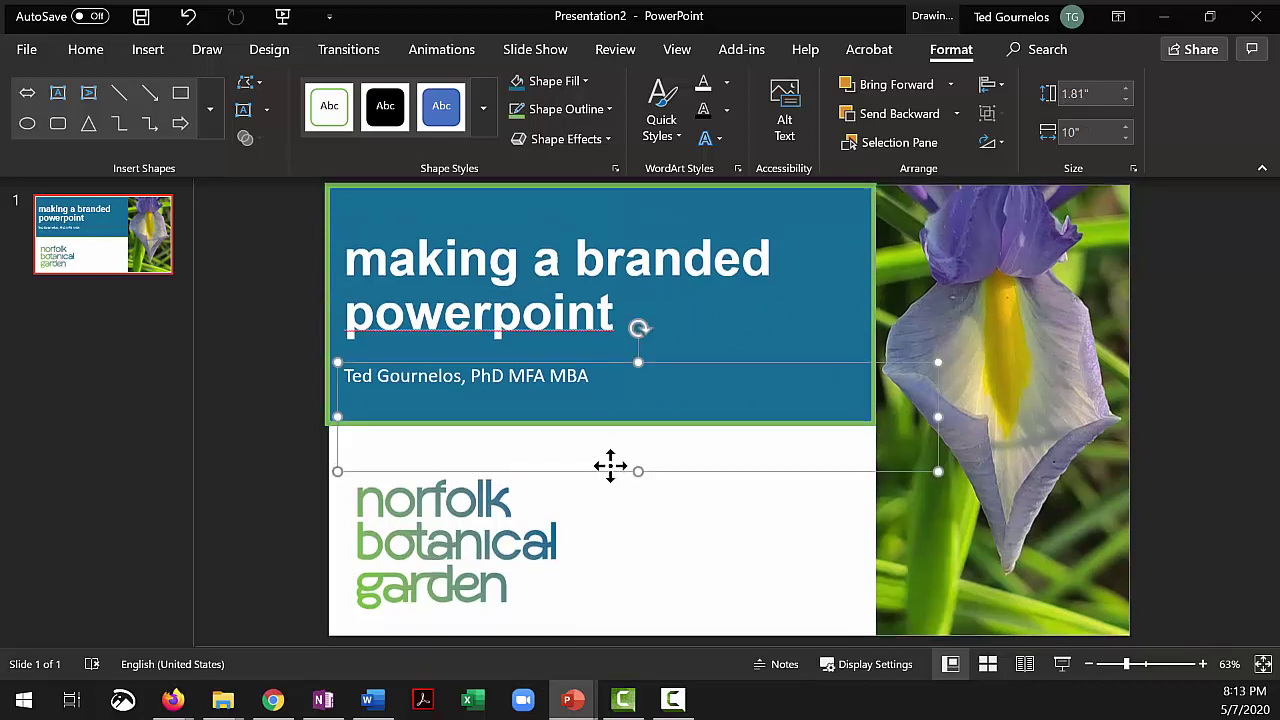
Stretch the teal banner up and left so it meets the slide's top and left edges
click(298, 280)
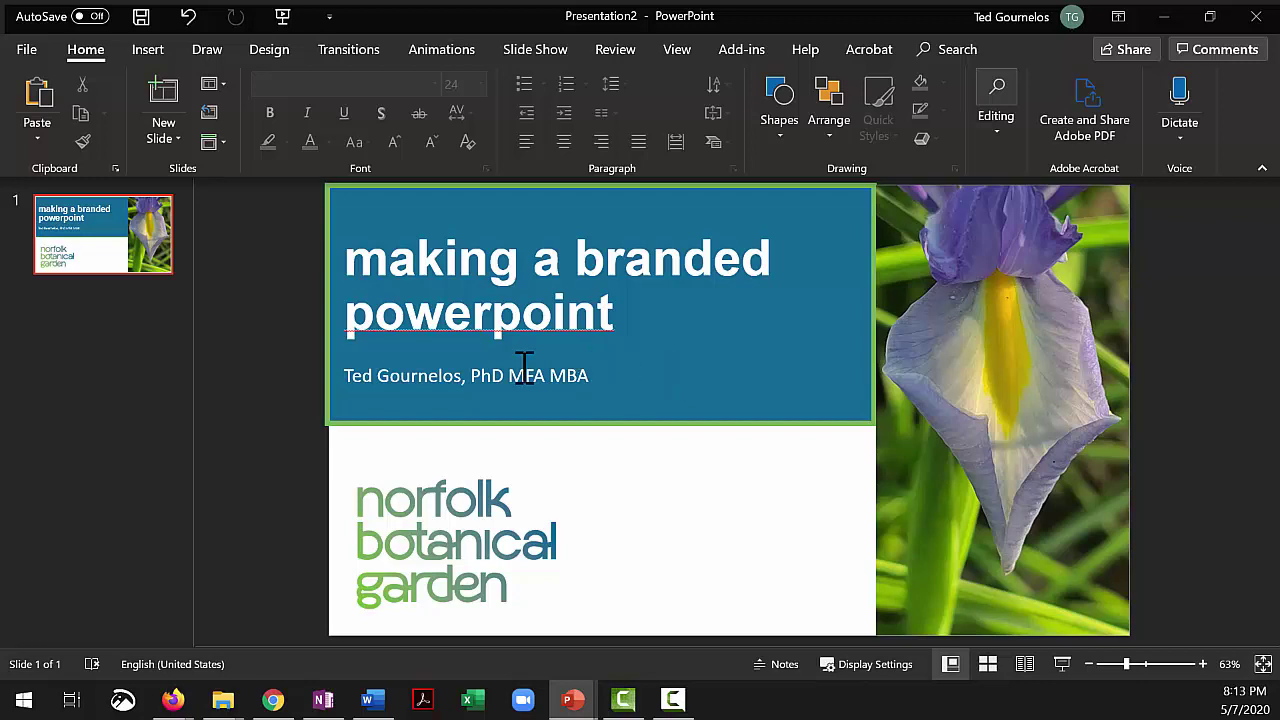
click(330, 328)
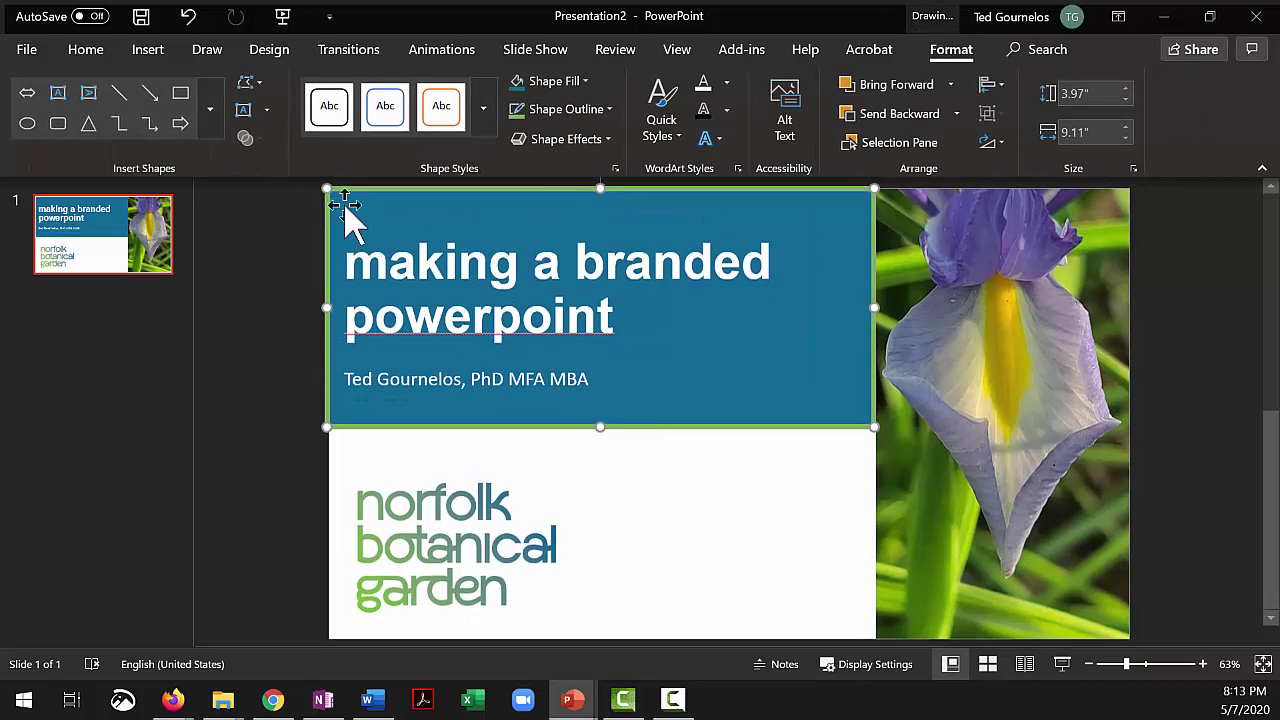
drag(327, 189, 320, 177)
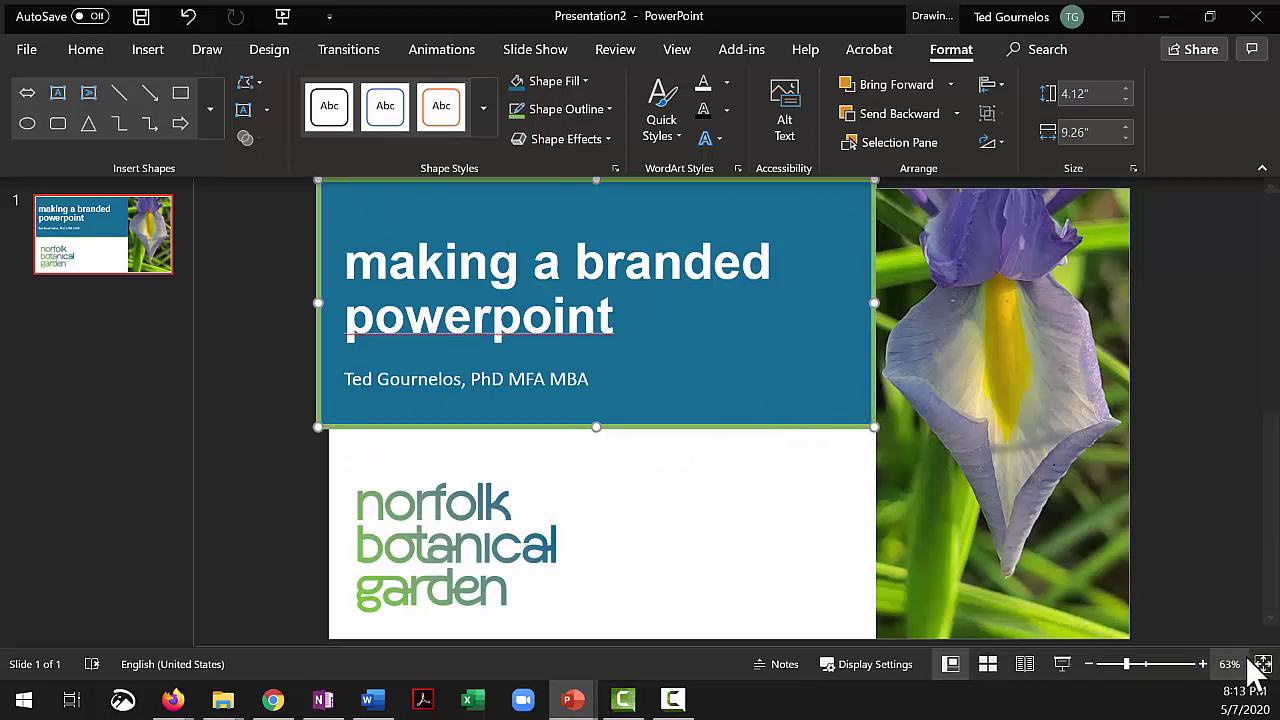
Preview the title slide as a full-screen slide show, then return to editing
click(1064, 666)
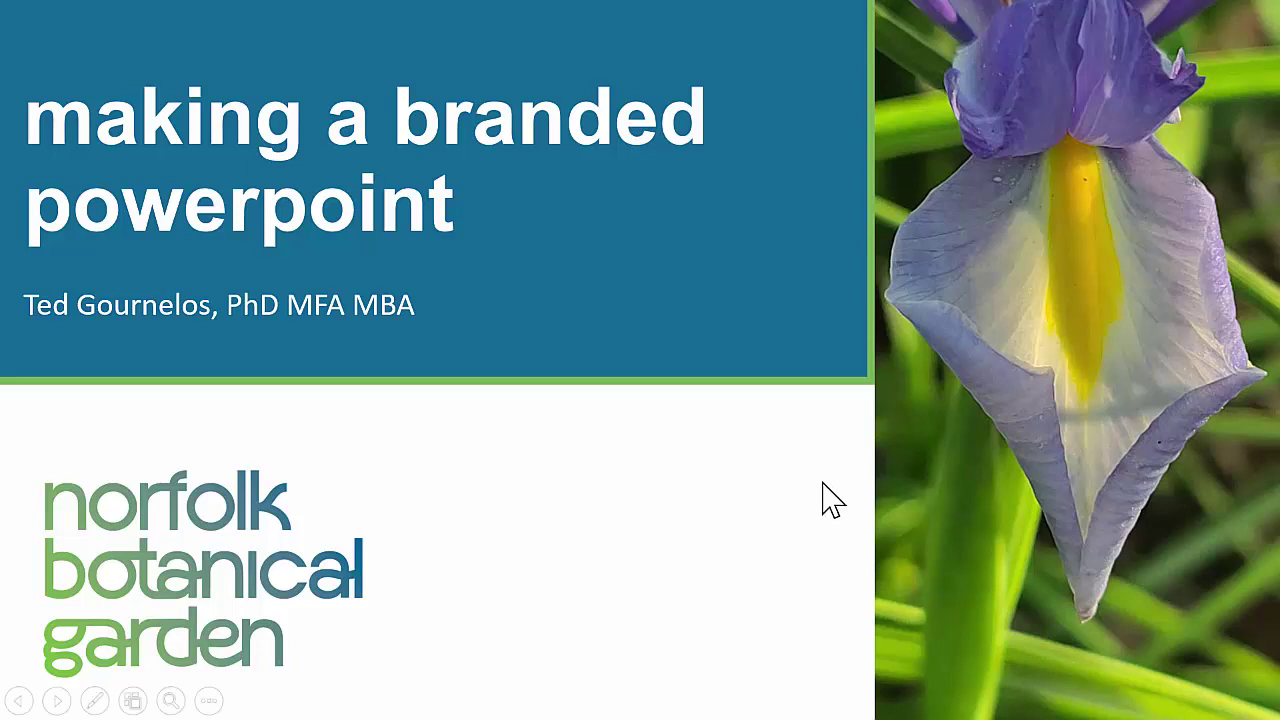
key(Escape)
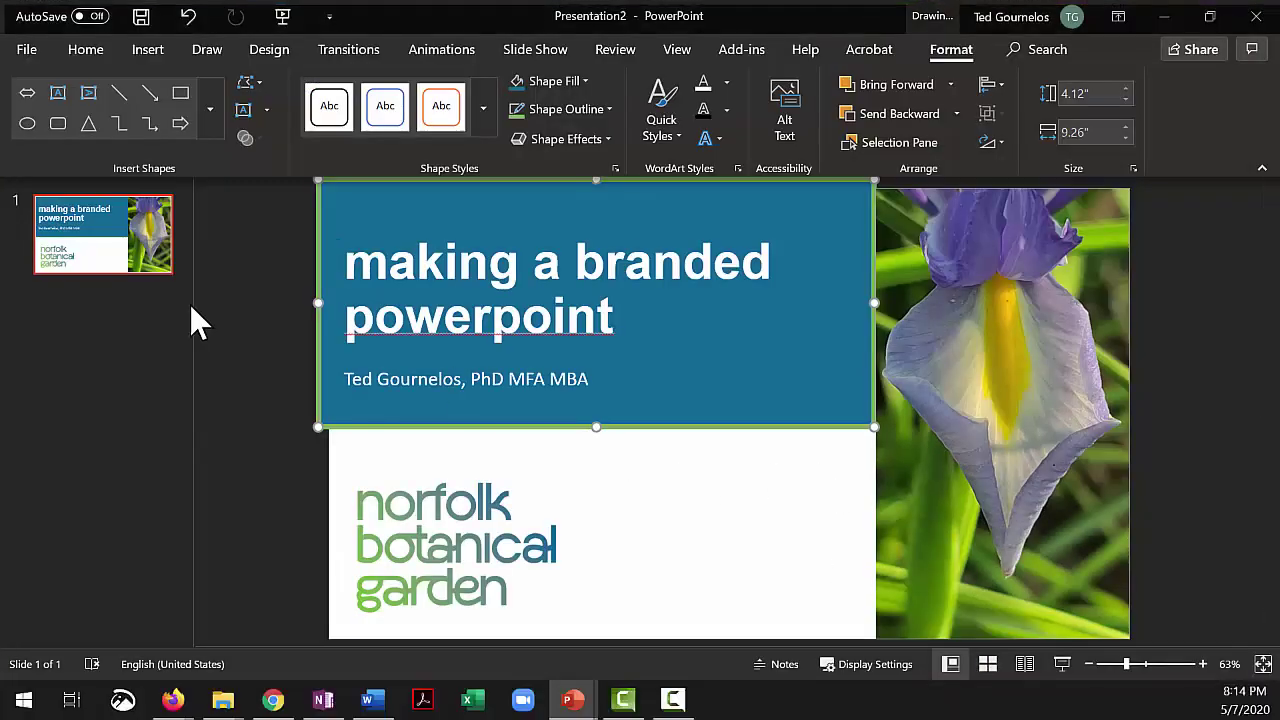
click(352, 260)
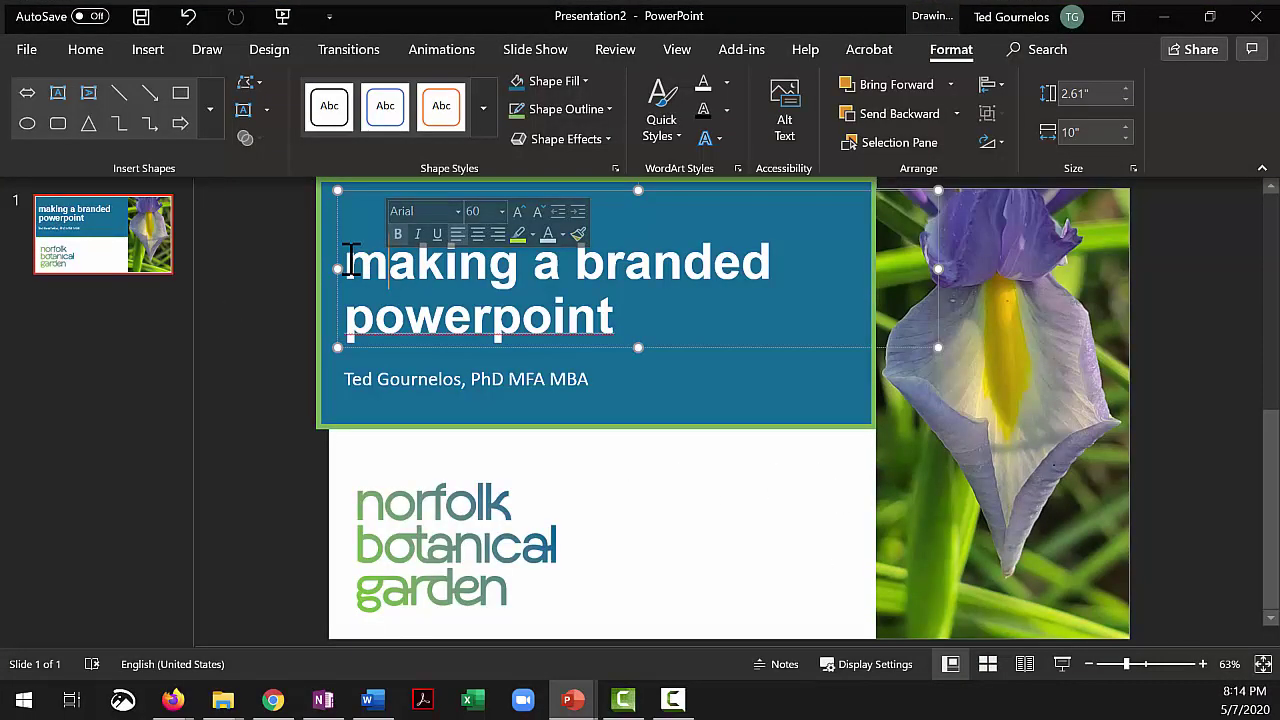
Give the title and subtitle a soft outer shadow (60% transparency, 4 pt blur, 3 pt distance)
shift+click(389, 380)
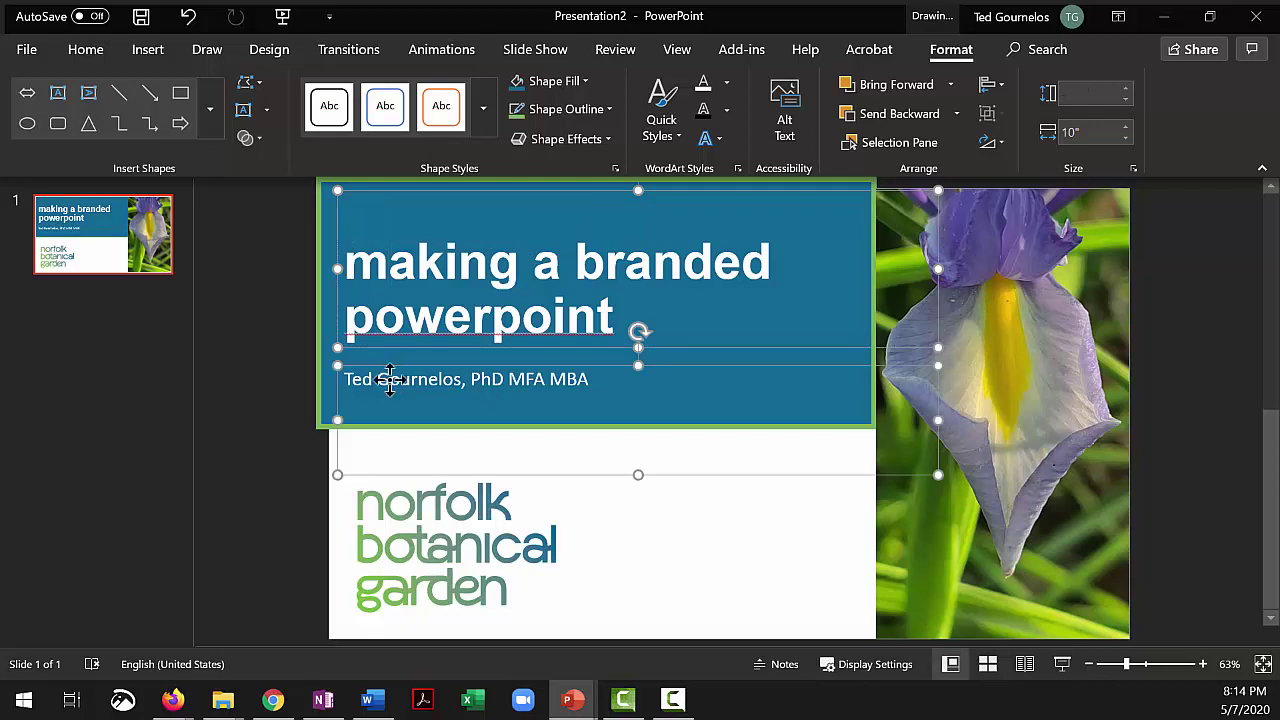
click(718, 136)
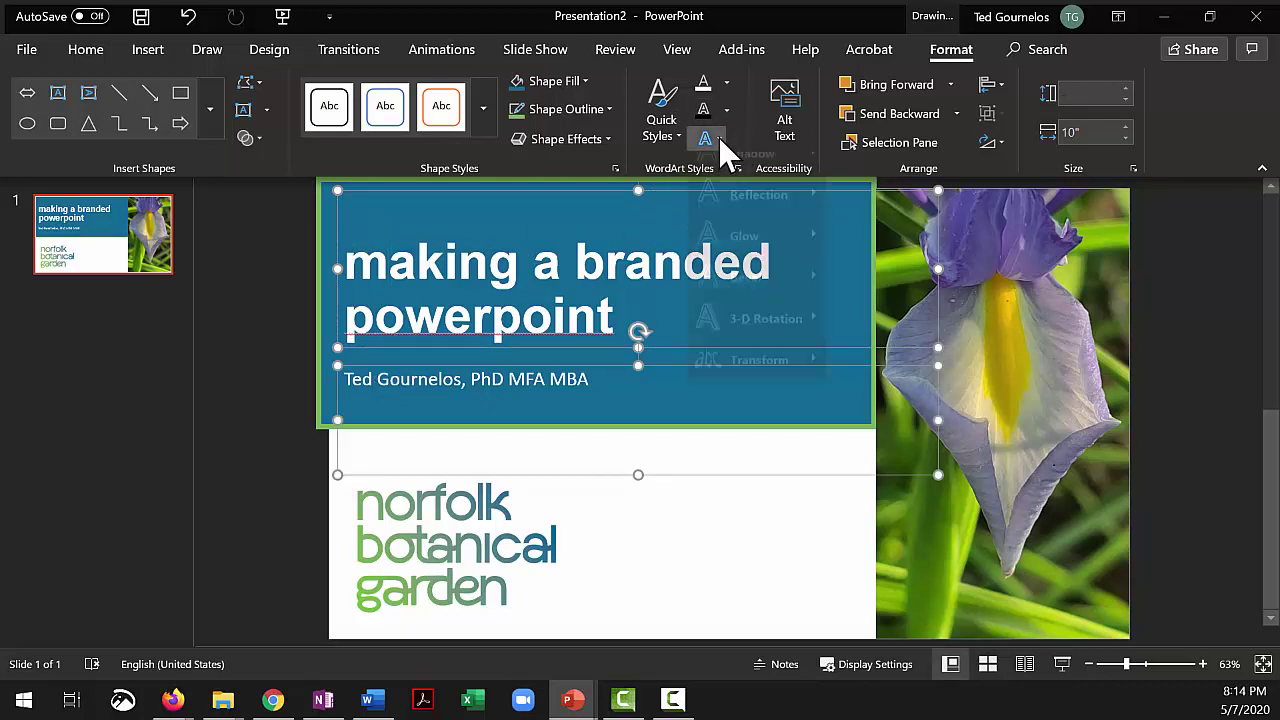
mouse_move(776, 184)
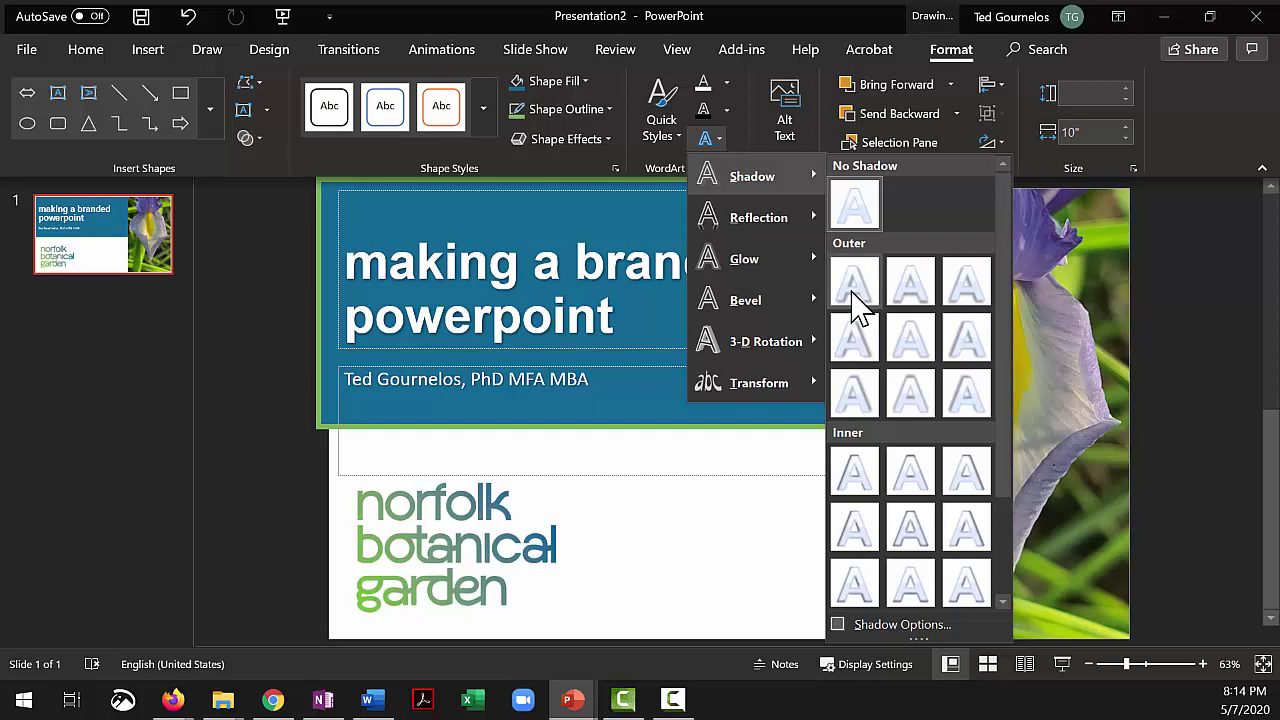
click(866, 622)
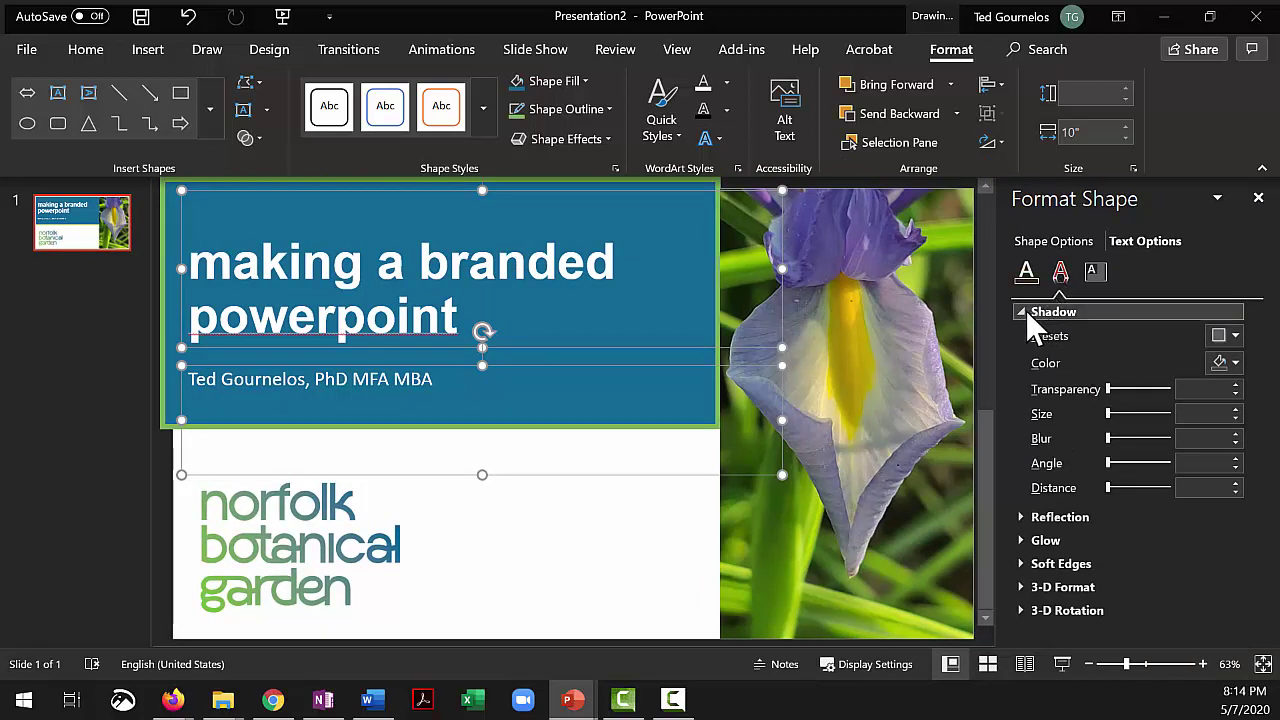
click(1236, 339)
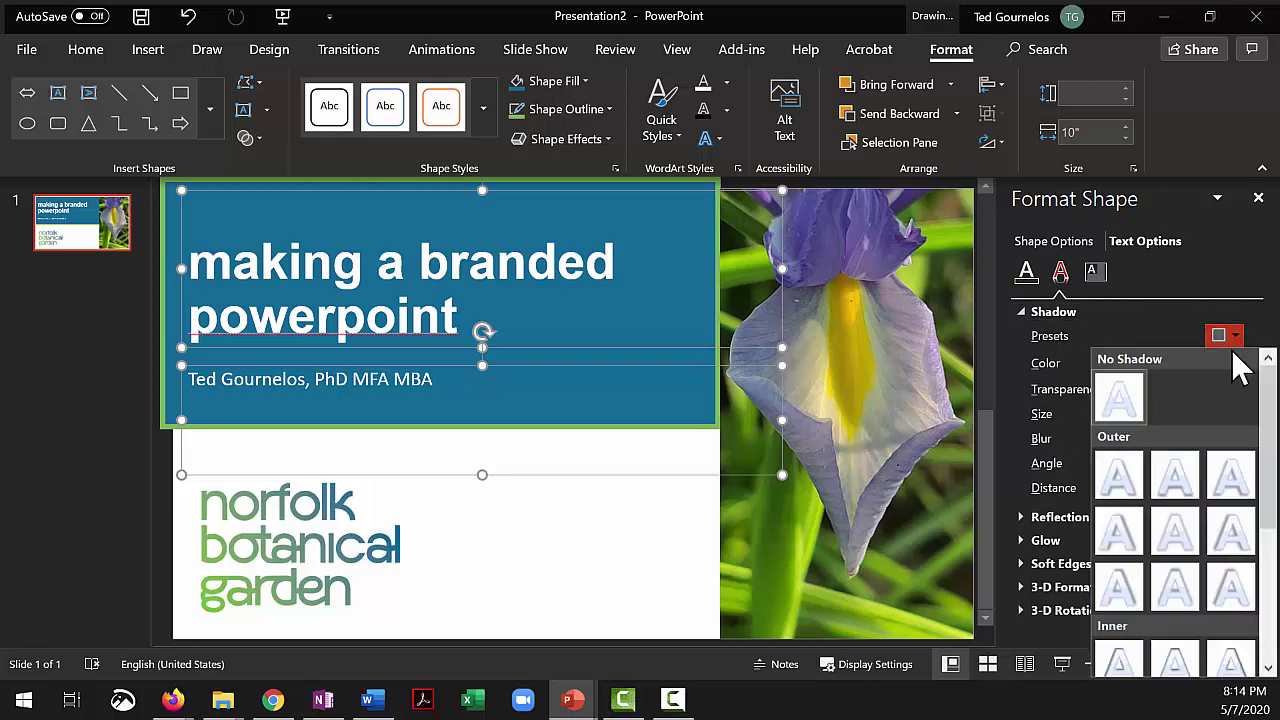
click(1118, 474)
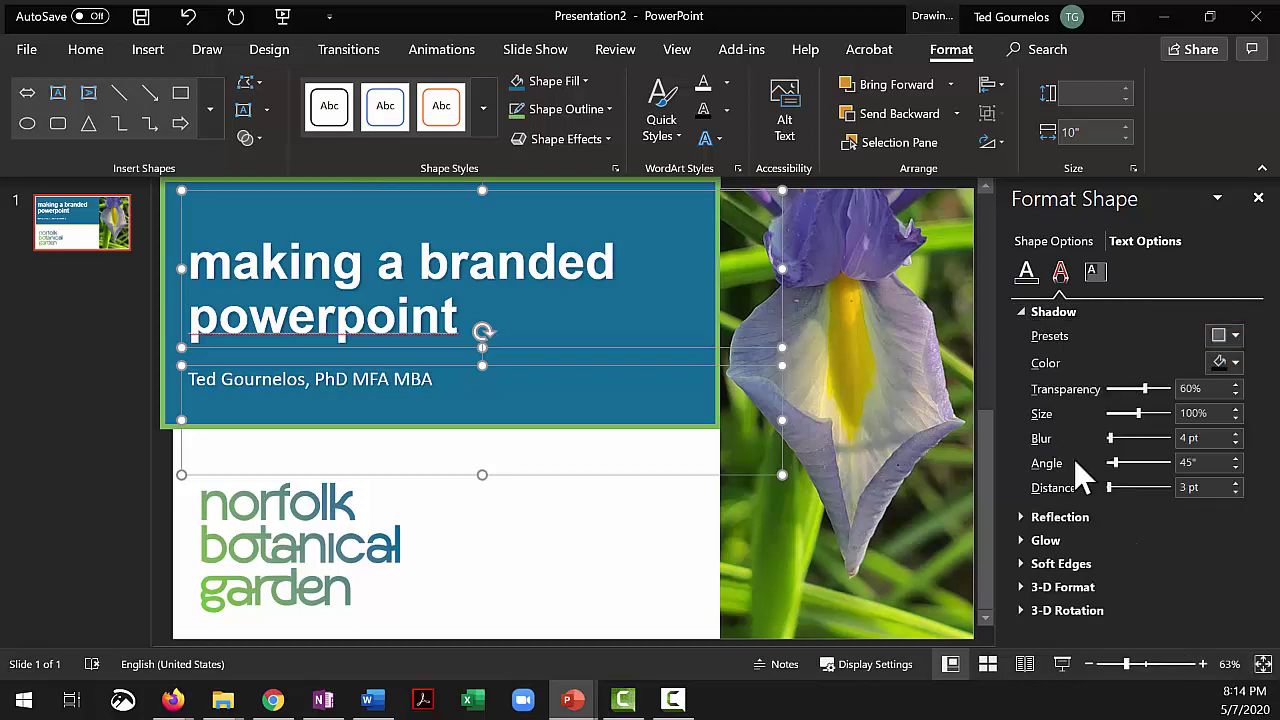
Select the Norfolk Botanical Garden logo and close the picture formatting pane
click(340, 318)
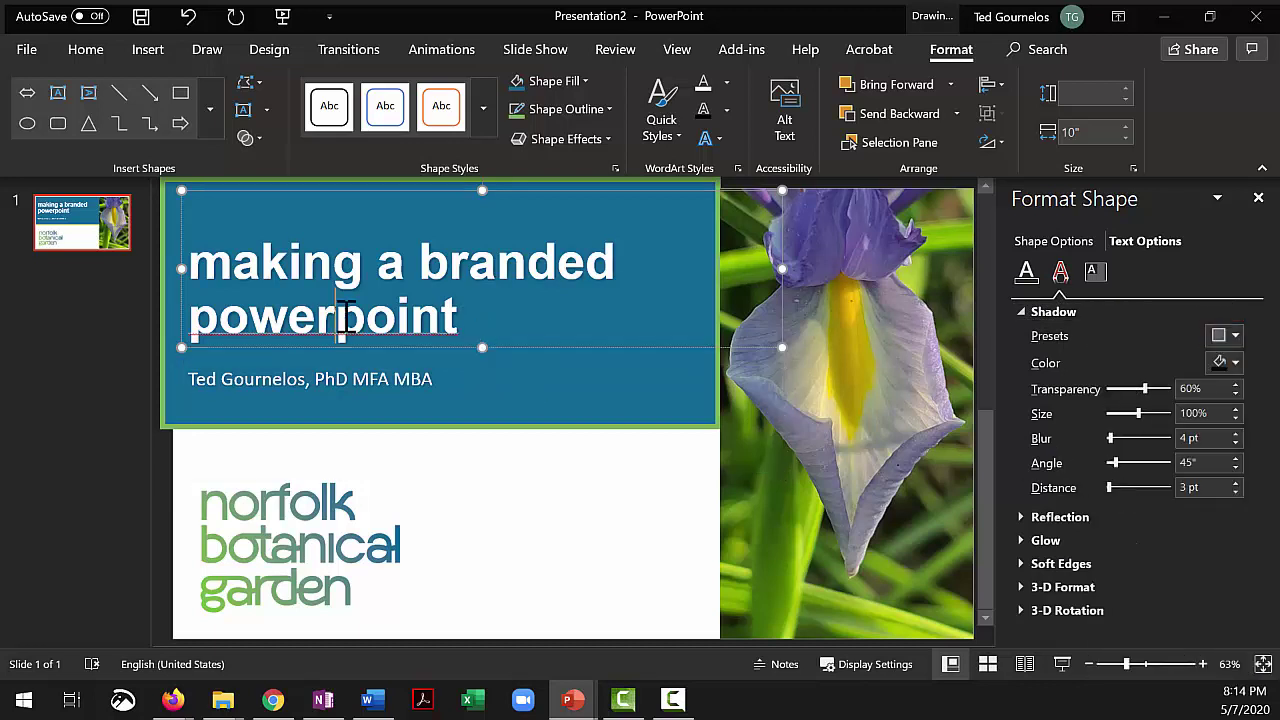
click(405, 465)
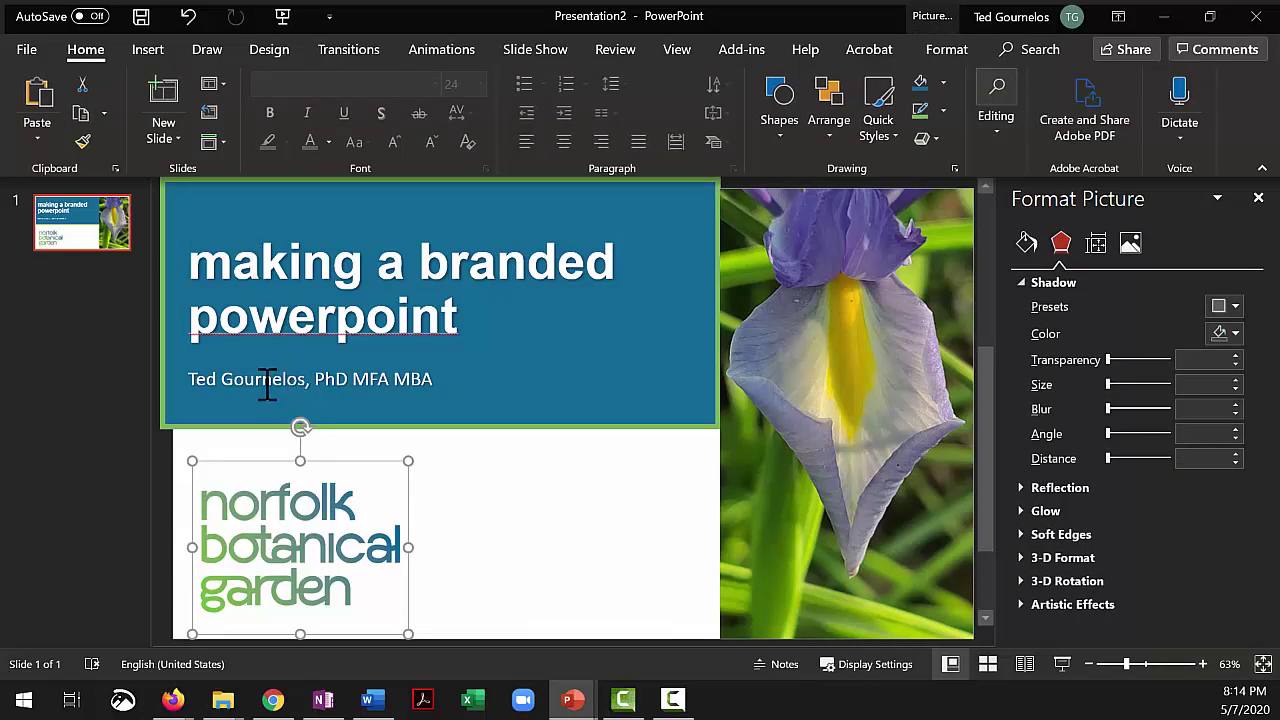
click(1258, 199)
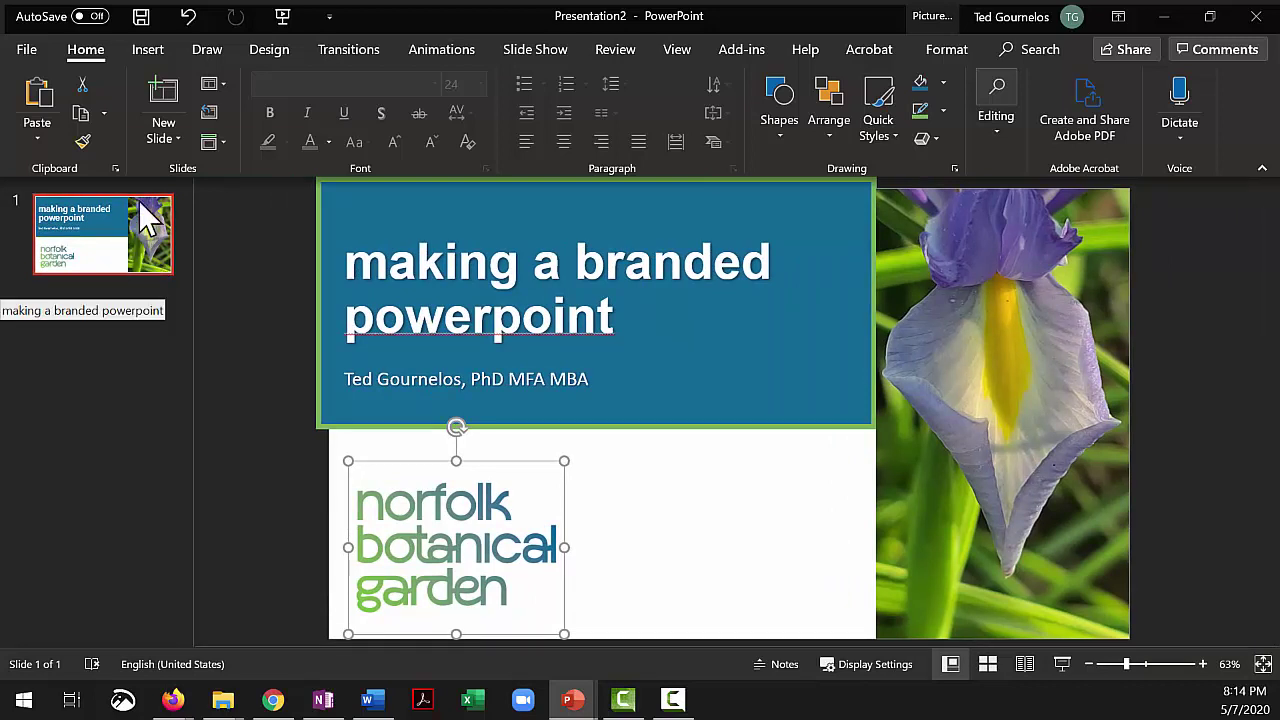
Add a new Title and Content slide, move the sample deck aside, and switch to the browser
click(173, 95)
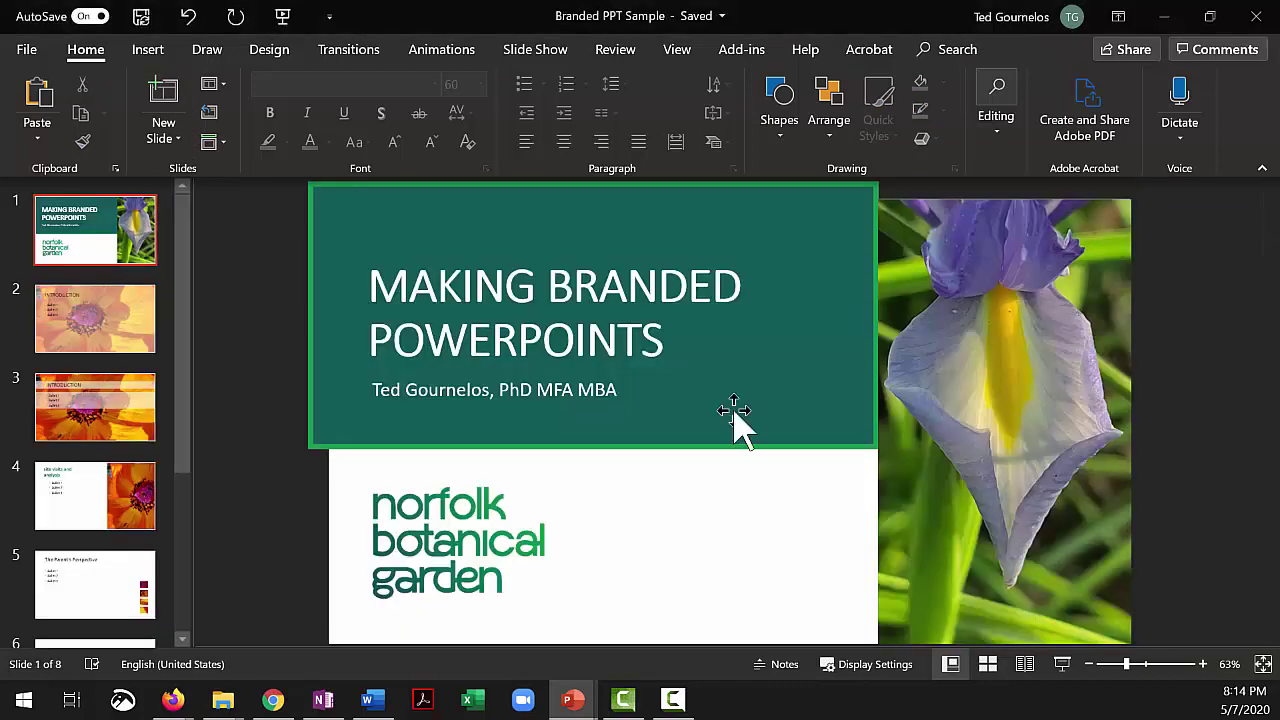
drag(518, 15, 20, 150)
key(alt+Tab)
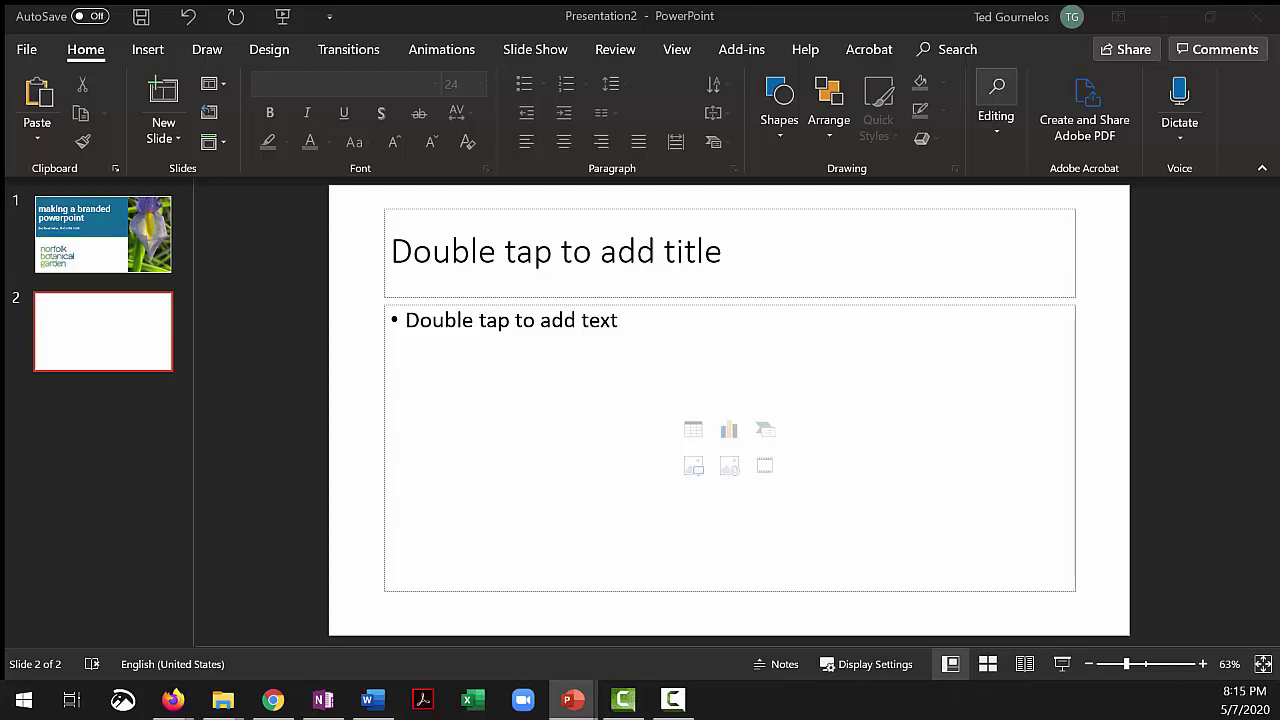
key(alt+Tab)
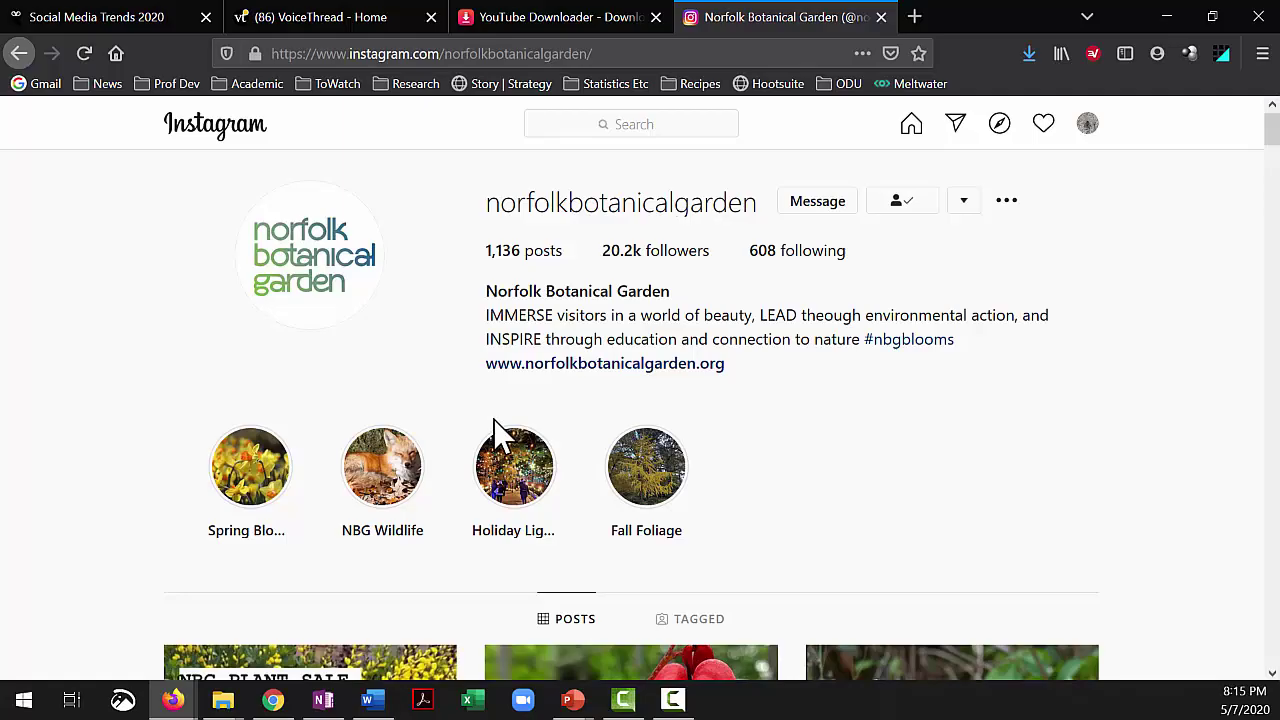
Scroll the garden's Instagram grid, open the orange flower post, and grab its image
scroll(493, 419, down, 3)
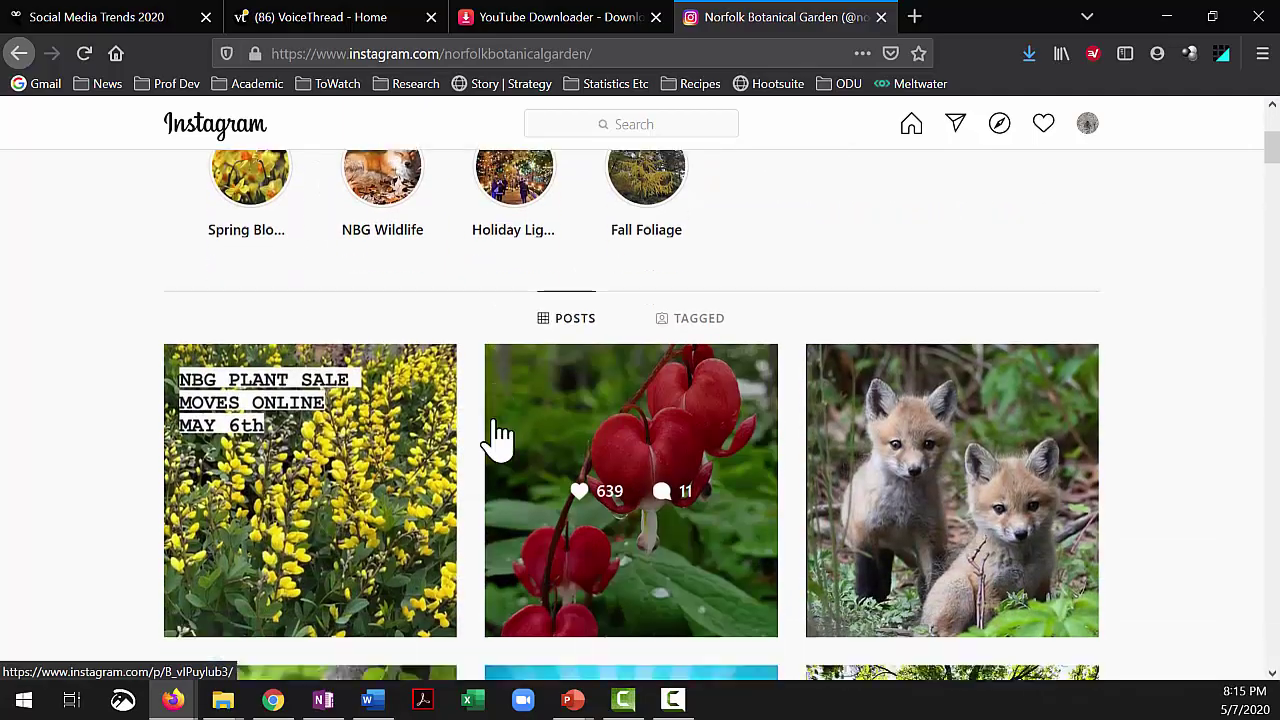
scroll(493, 418, down, 13)
scroll(493, 425, down, 11)
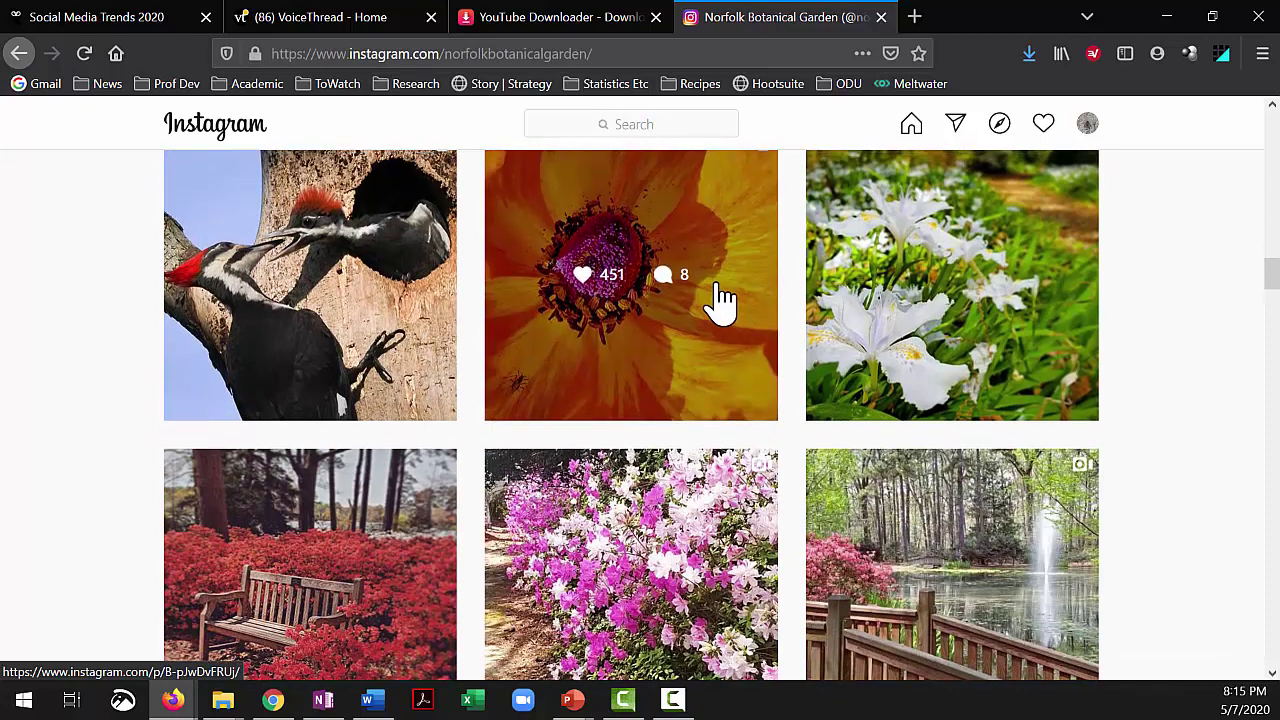
scroll(720, 298, up, 2)
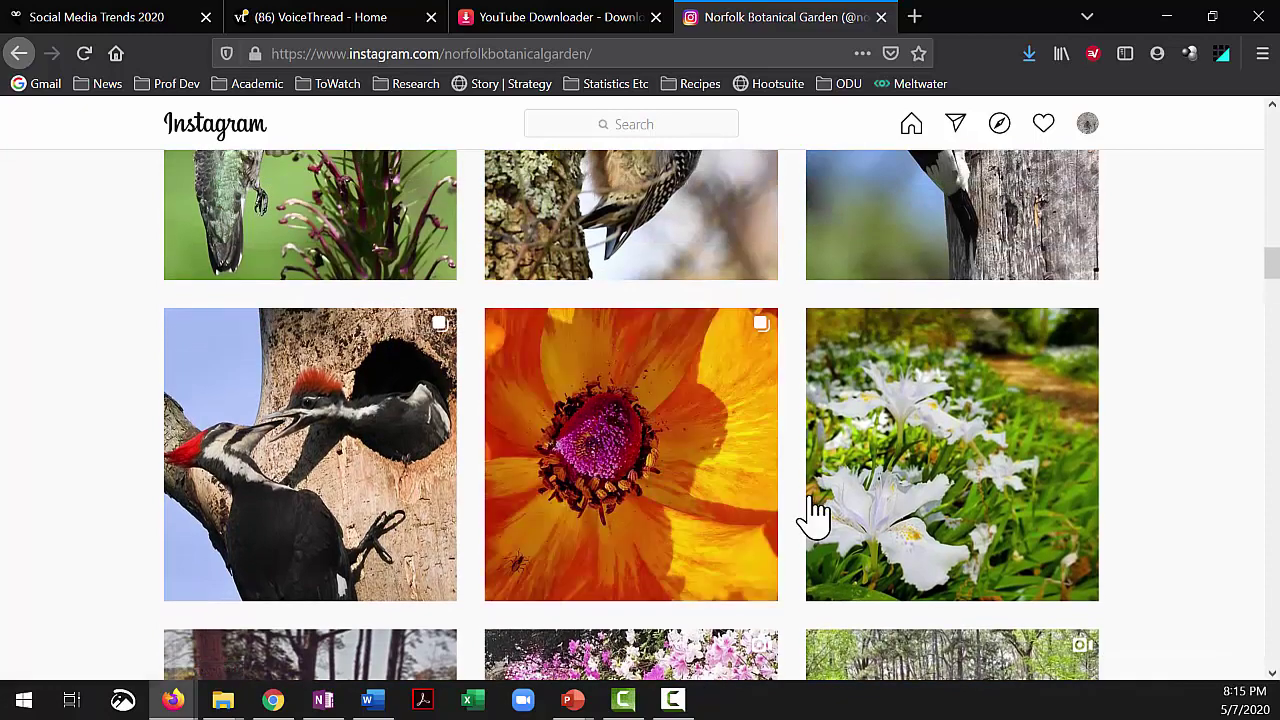
click(703, 416)
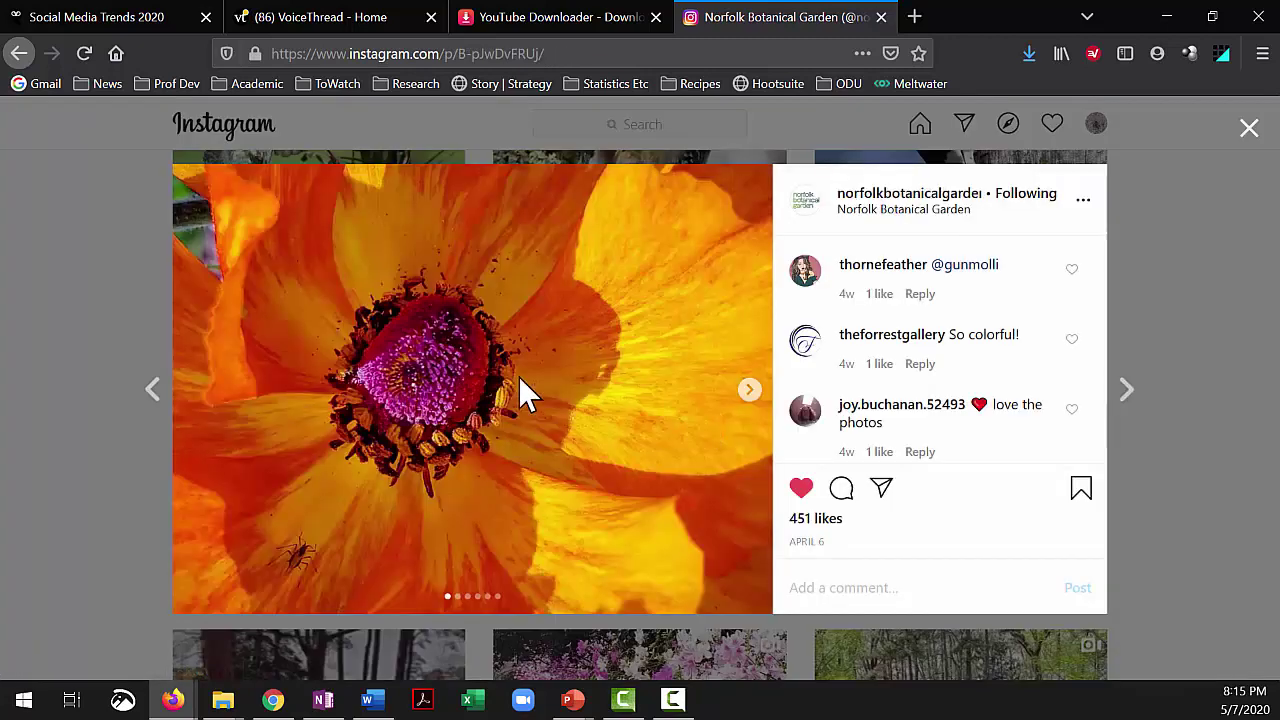
right_click(520, 378)
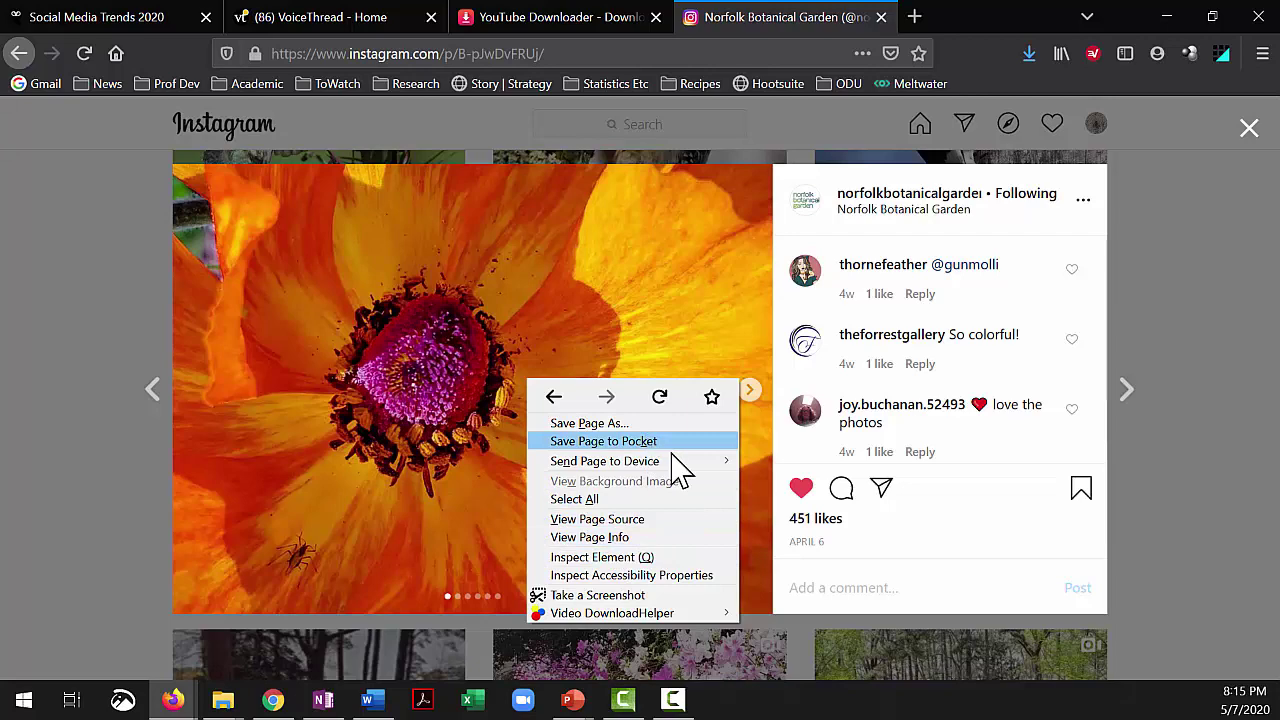
mouse_move(687, 460)
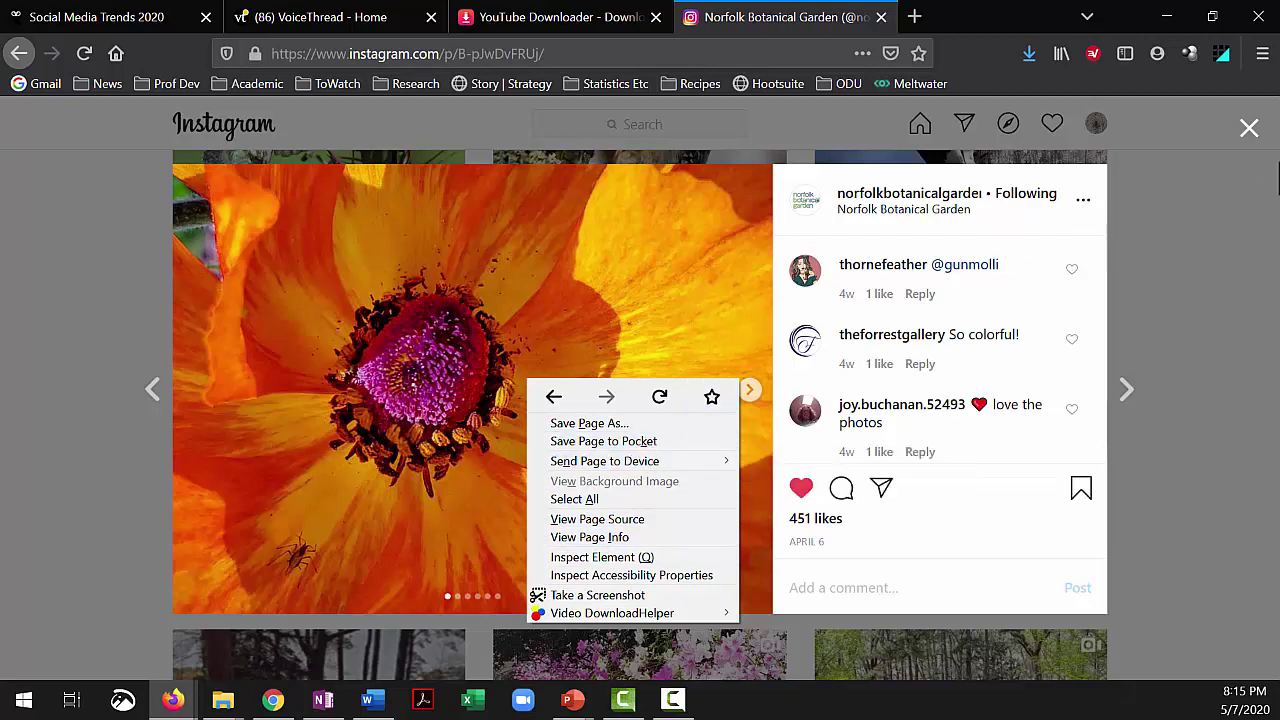
Close and reopen the orange flower post, then minimize Firefox to return to PowerPoint
click(1255, 140)
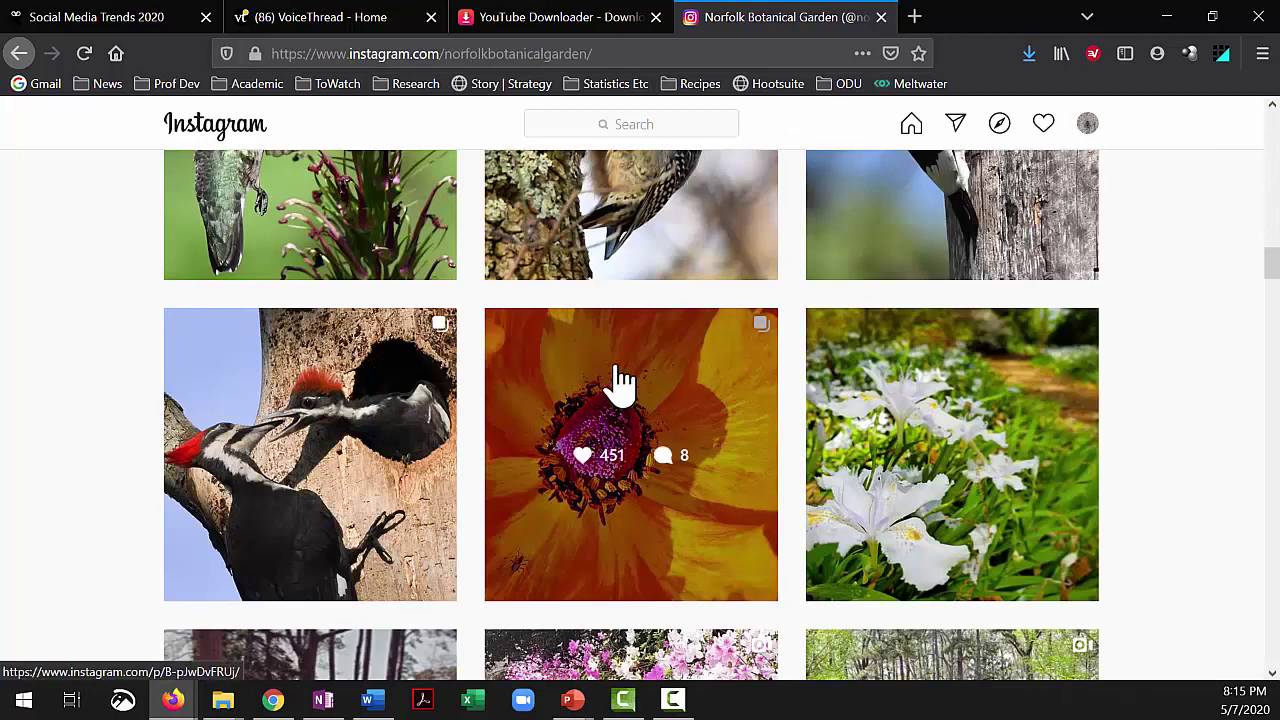
right_click(621, 376)
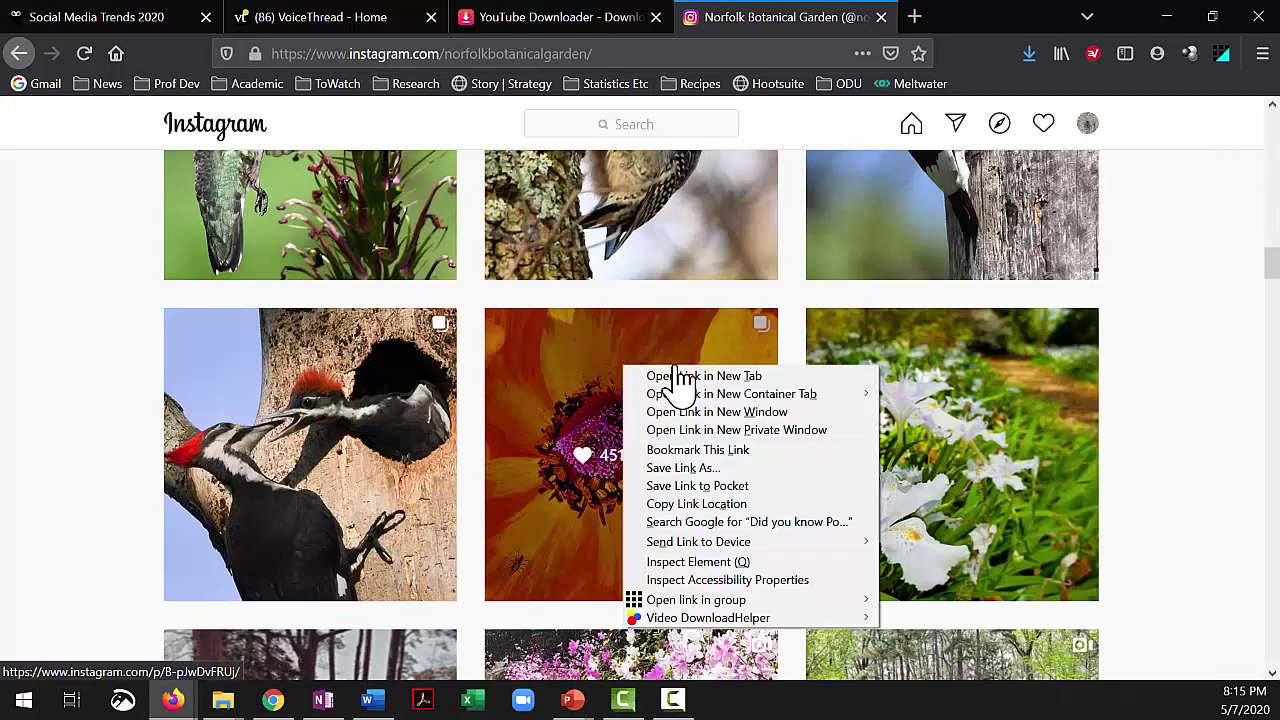
click(1171, 337)
click(724, 437)
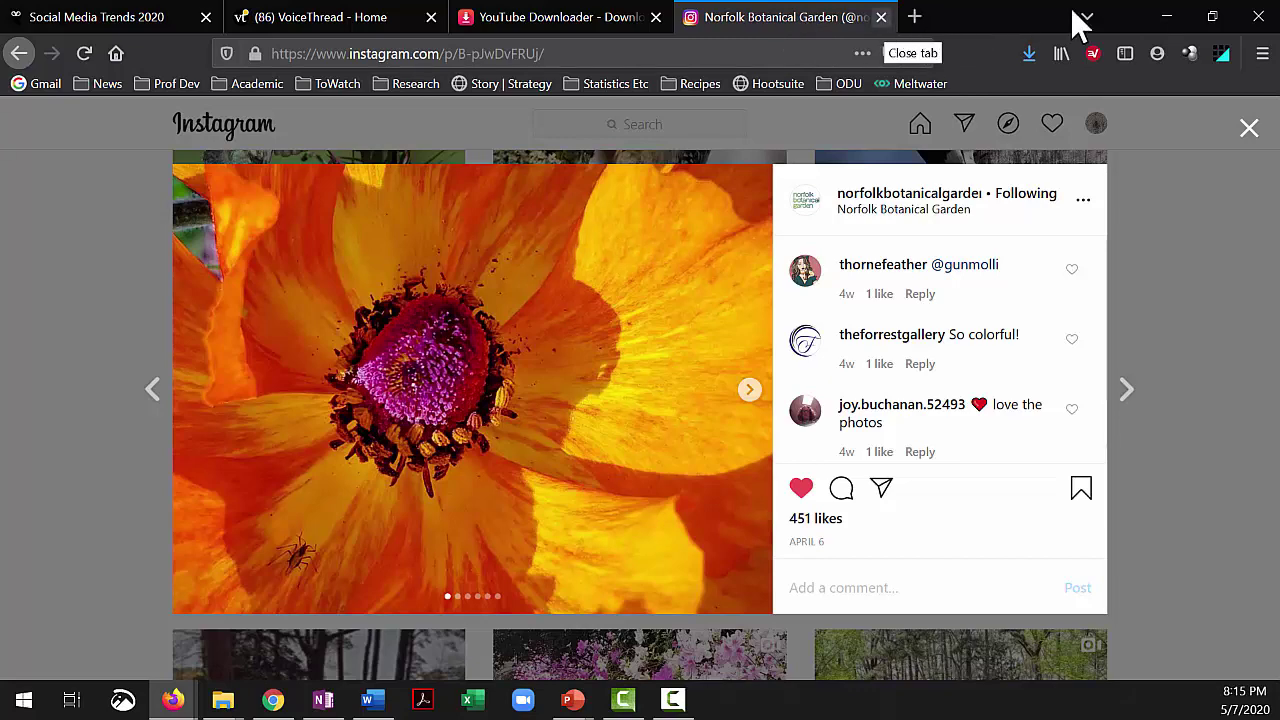
click(1168, 20)
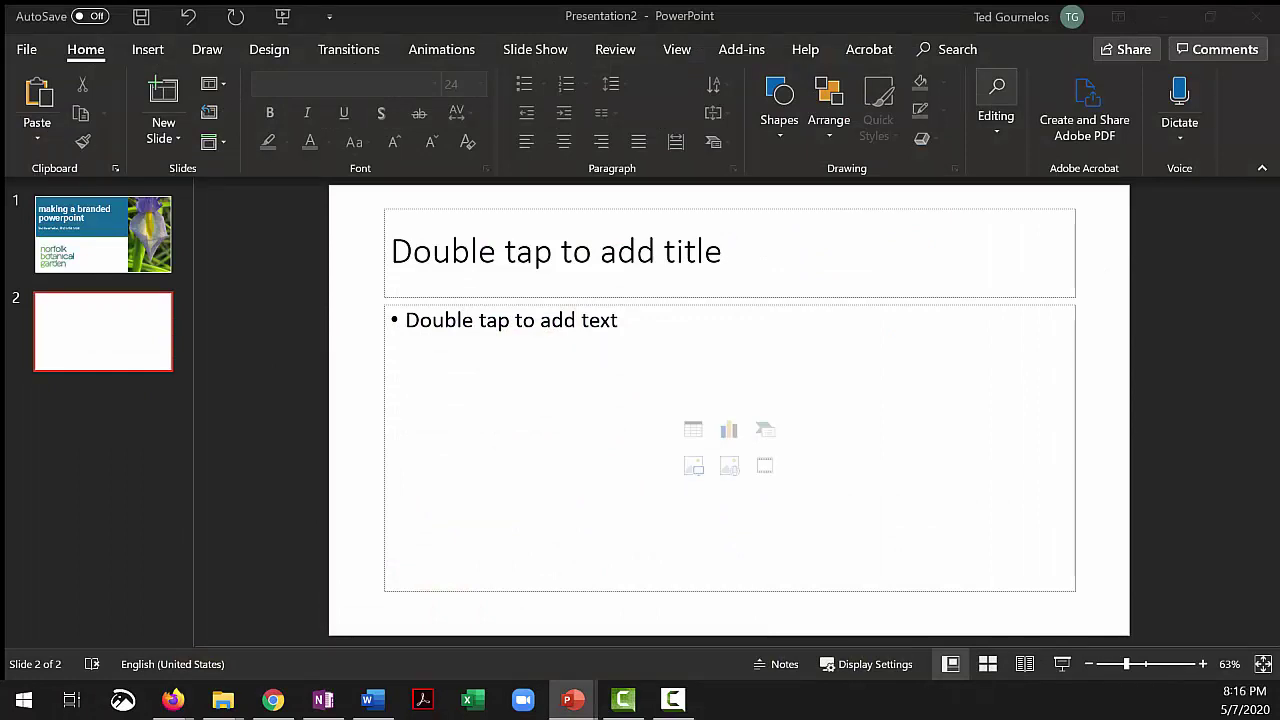
Paste the orange flower photo onto slide 2 and browse the Design Ideas suggestions
click(366, 491)
key(ctrl+v)
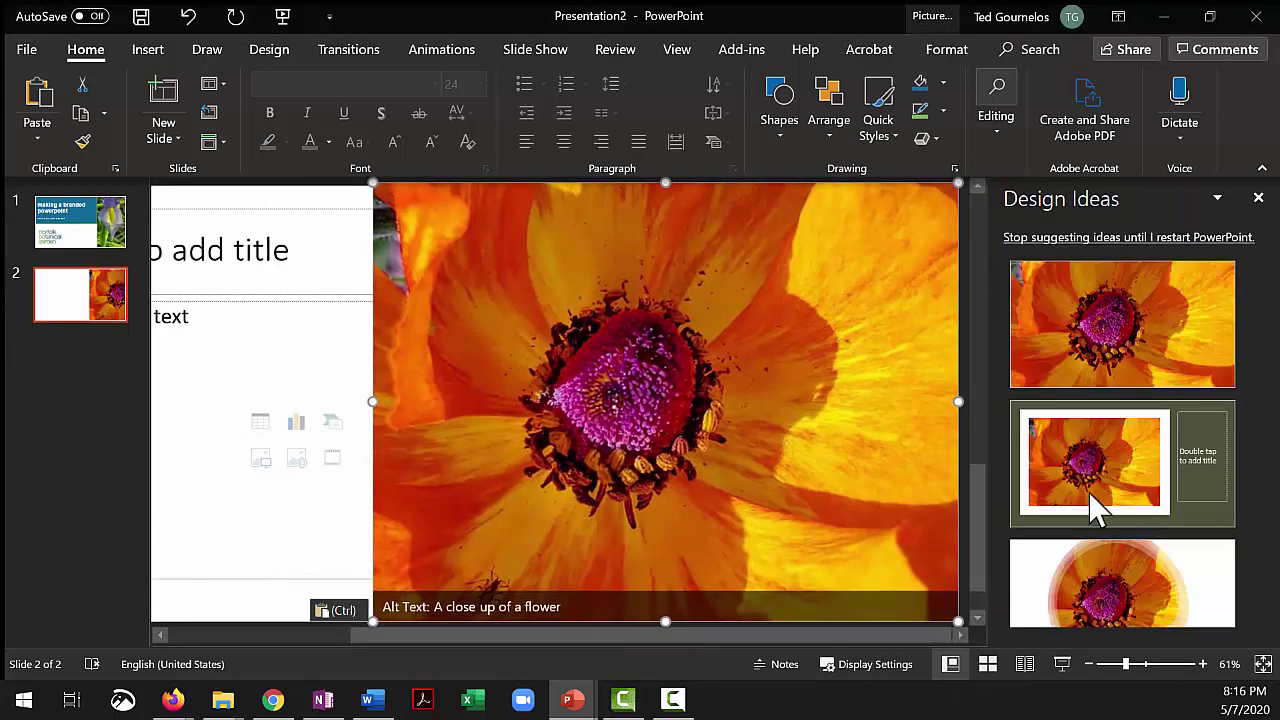
scroll(1114, 495, down, 3)
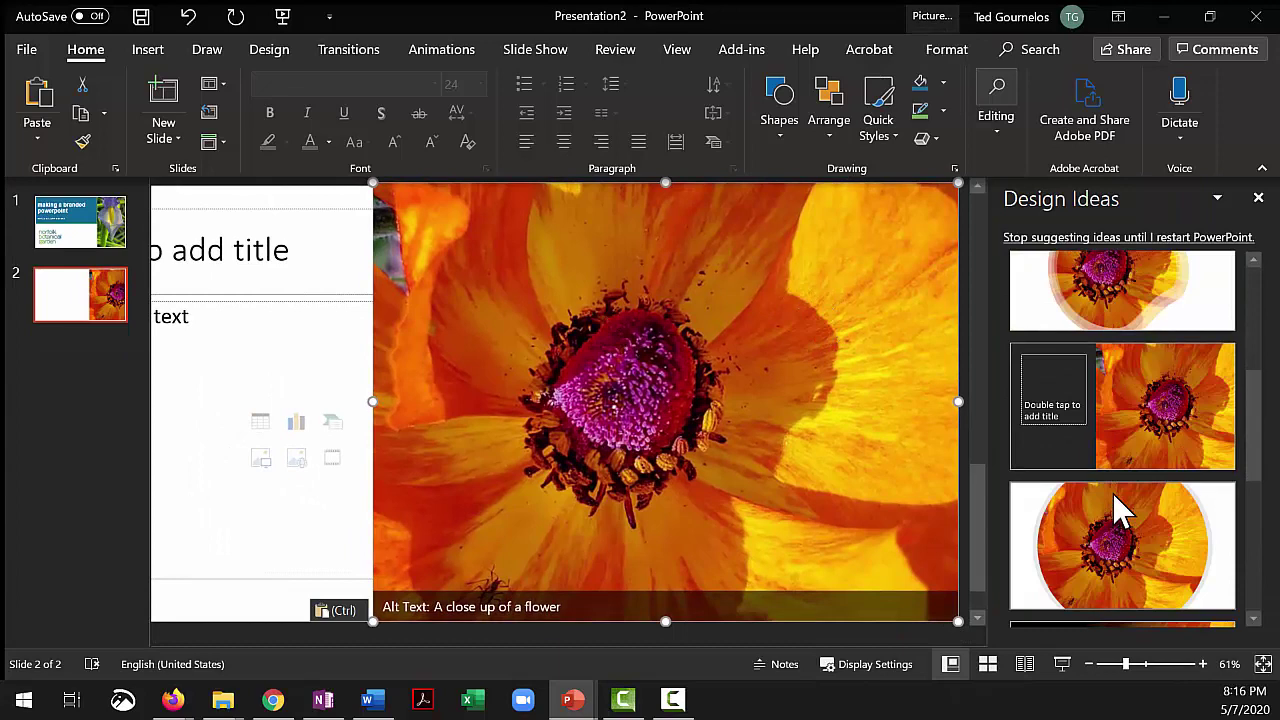
scroll(1113, 495, down, 2)
scroll(1113, 495, down, 2)
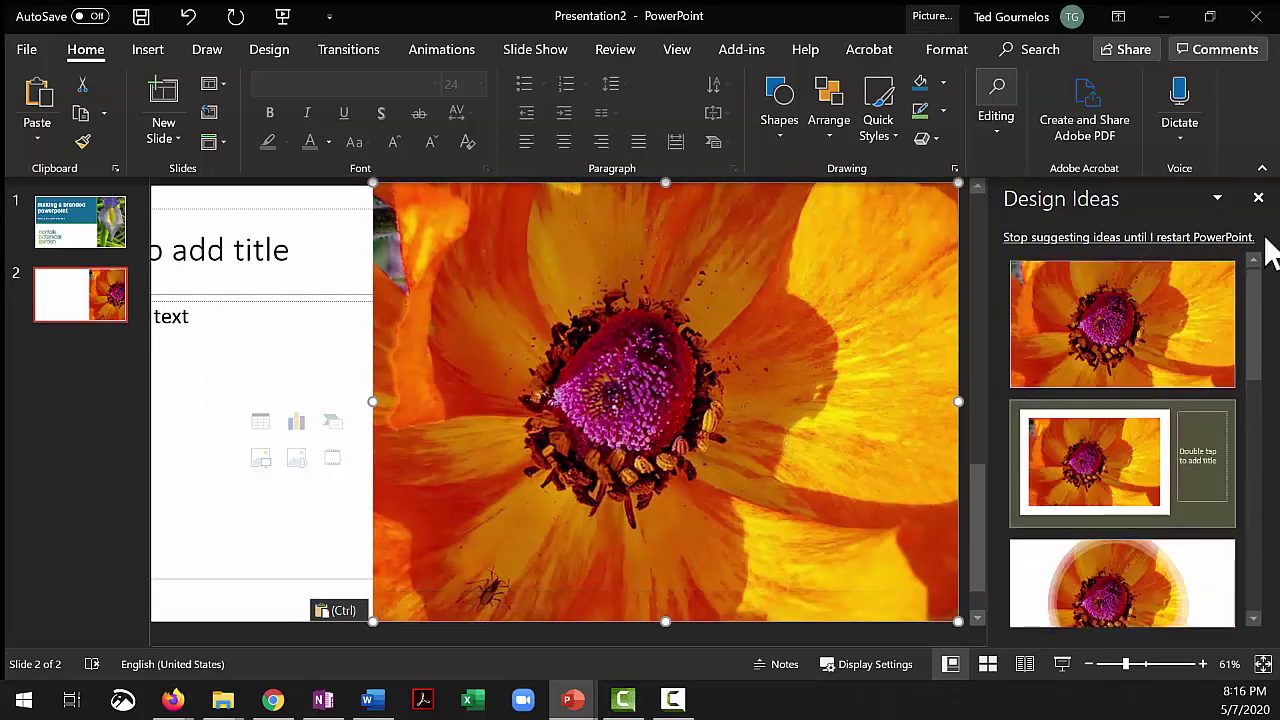
Send the flower photo behind the placeholders and stretch it to cover the whole second slide
click(1257, 198)
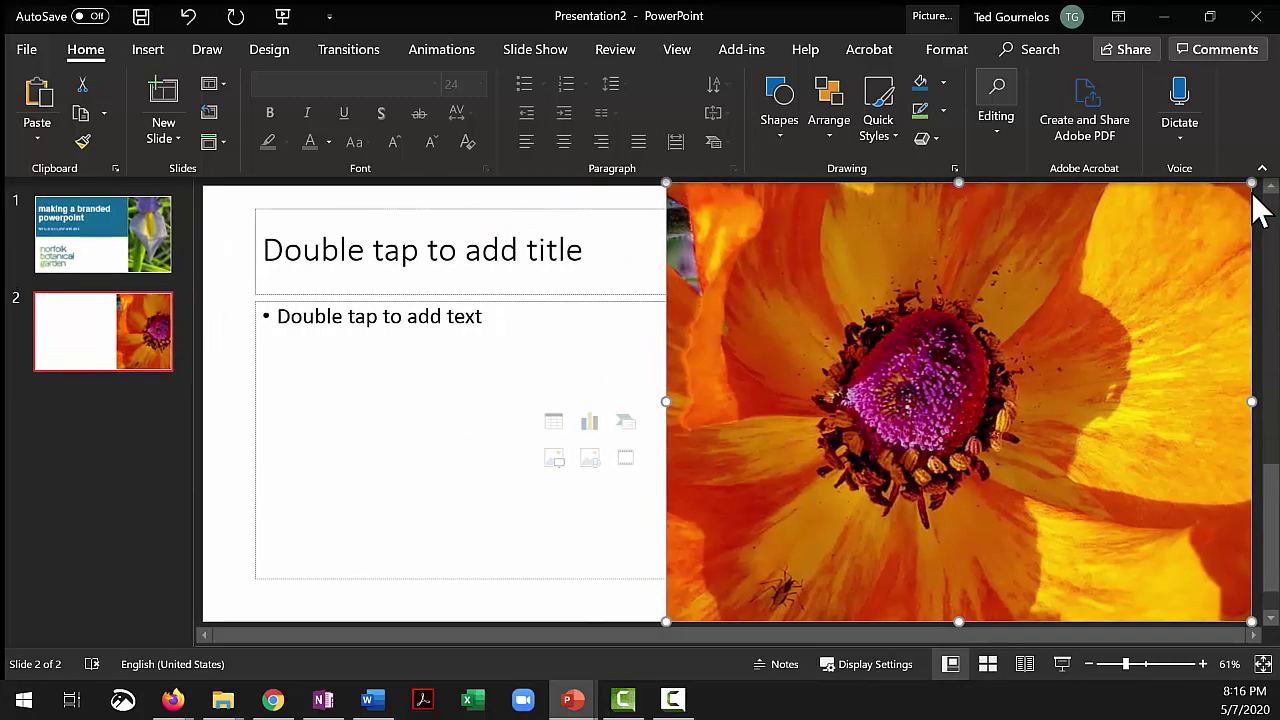
drag(808, 268, 514, 289)
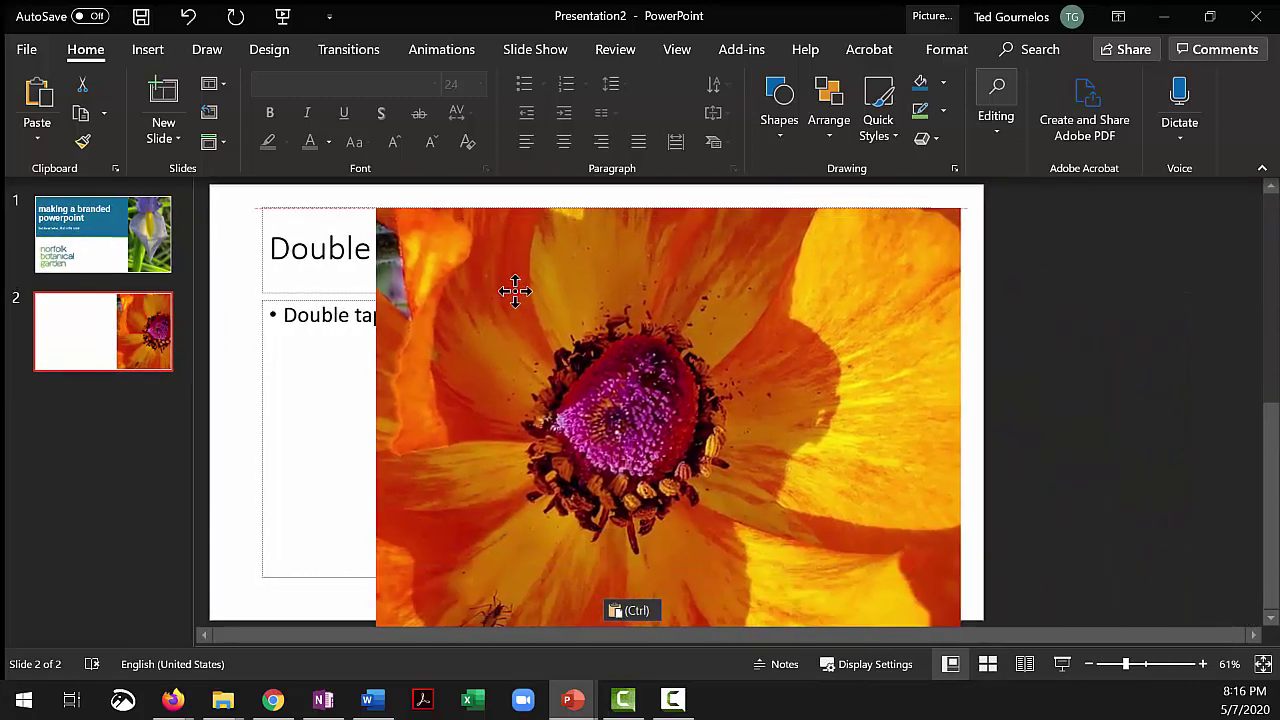
right_click(517, 290)
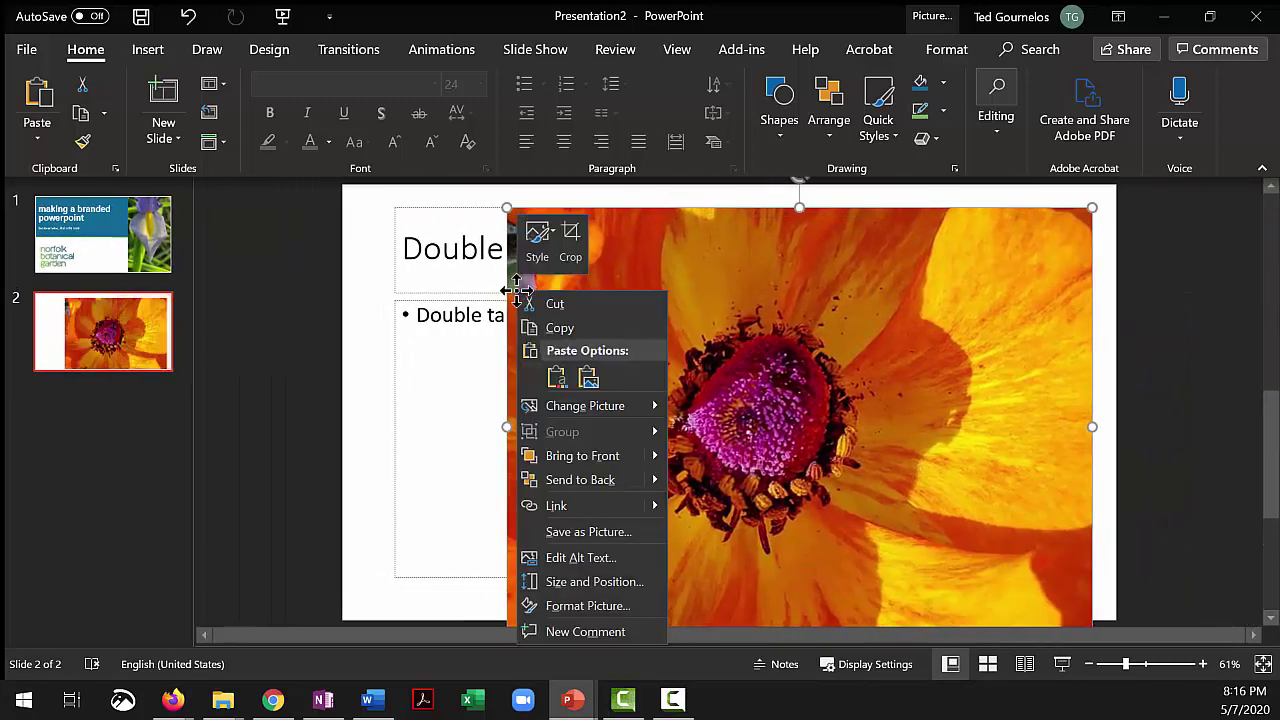
click(598, 483)
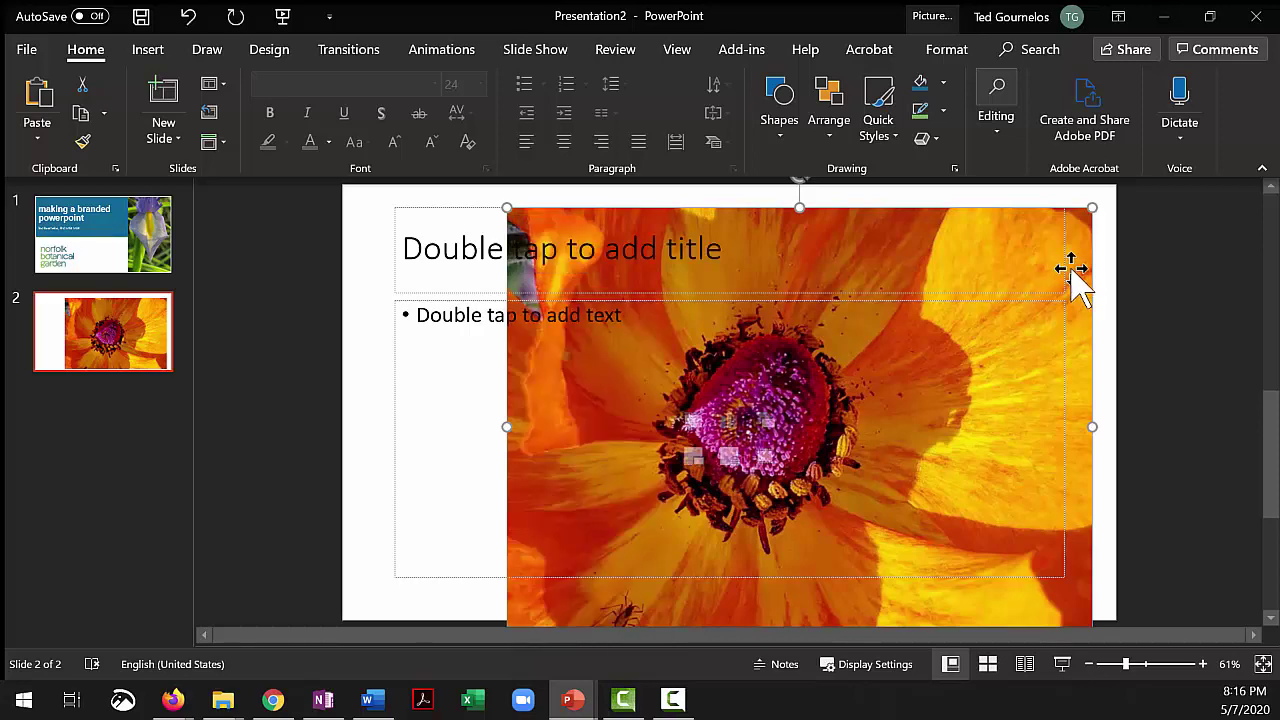
drag(1077, 274, 911, 246)
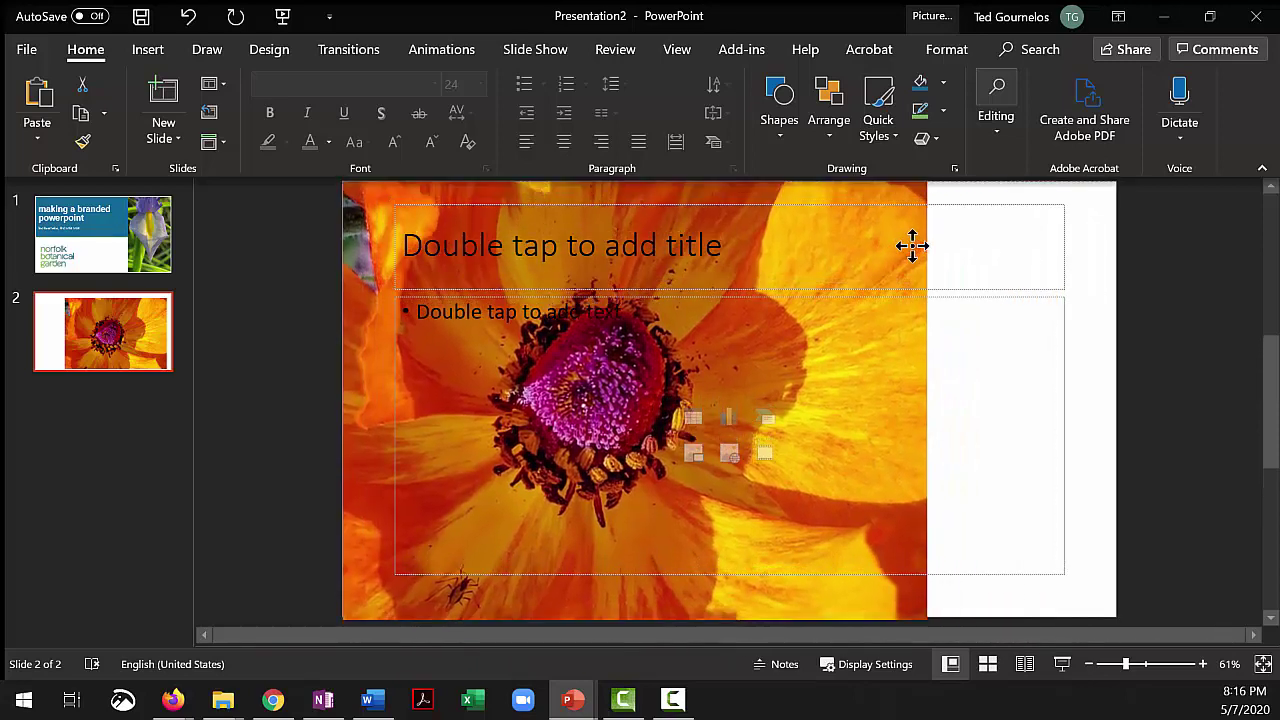
drag(927, 620, 1115, 630)
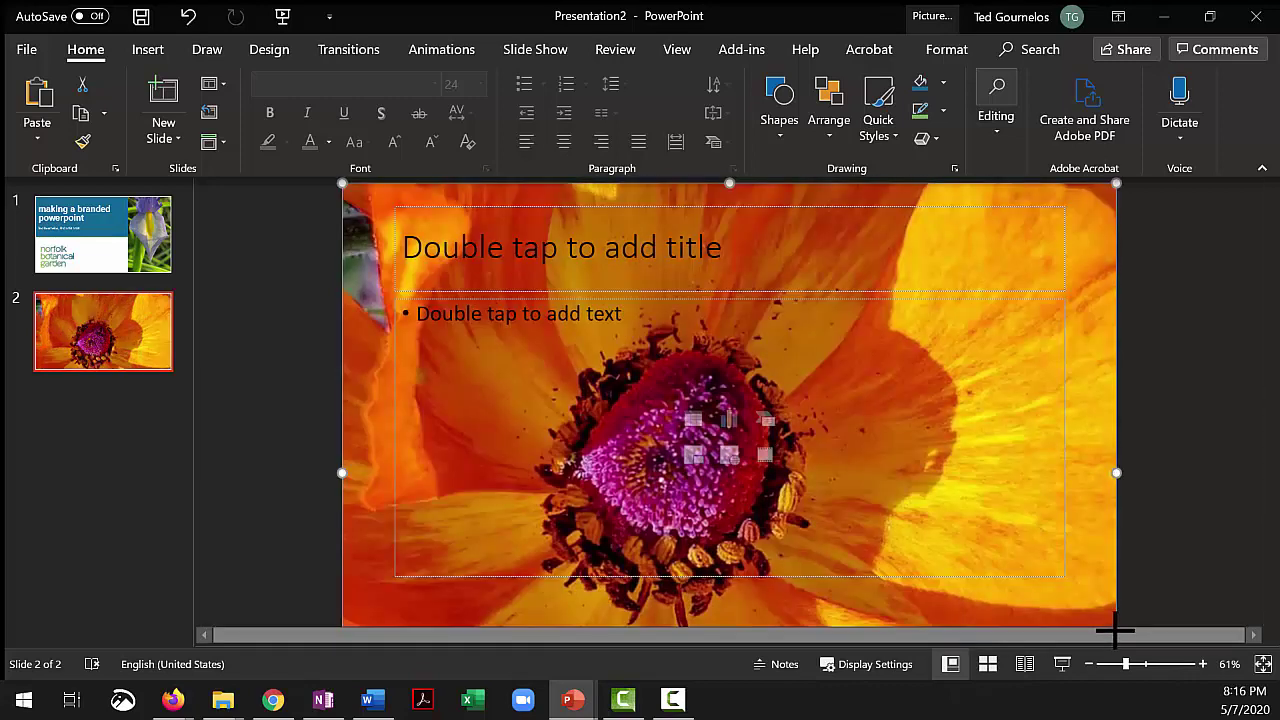
Title slide 2 'BACKGROUND' and turn its title and body text white
click(511, 243)
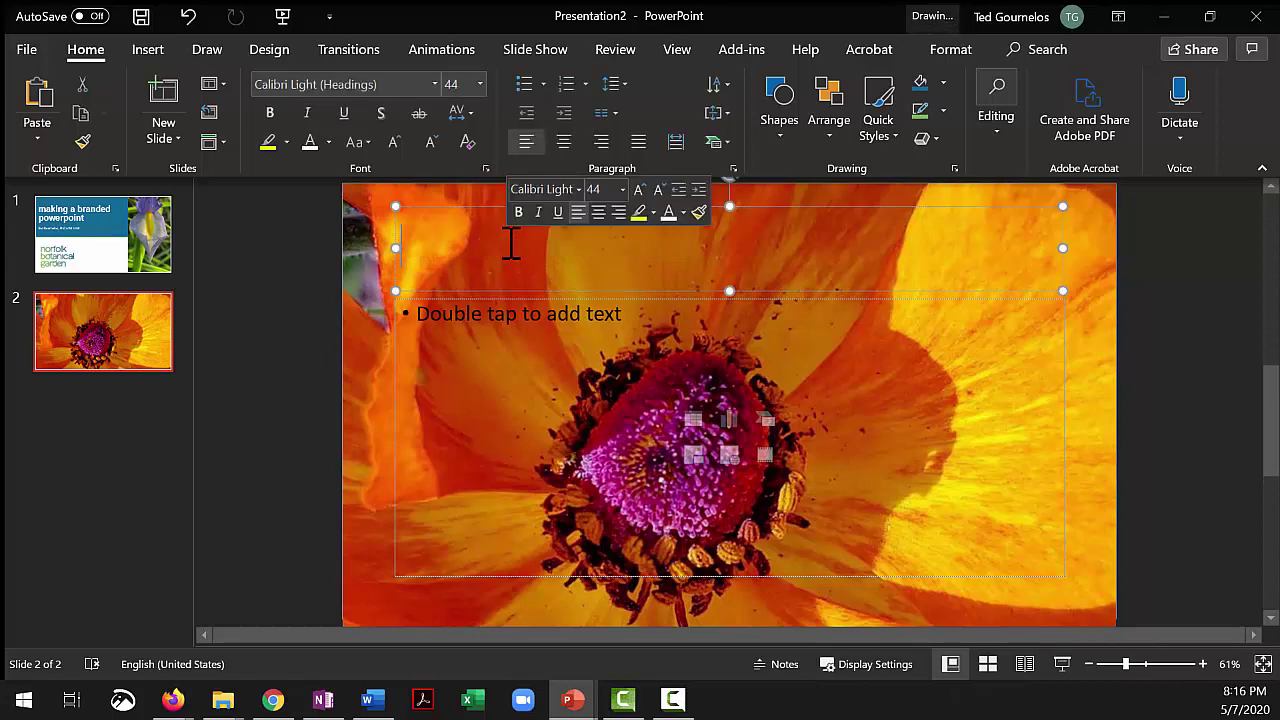
text(BACKGRAO)
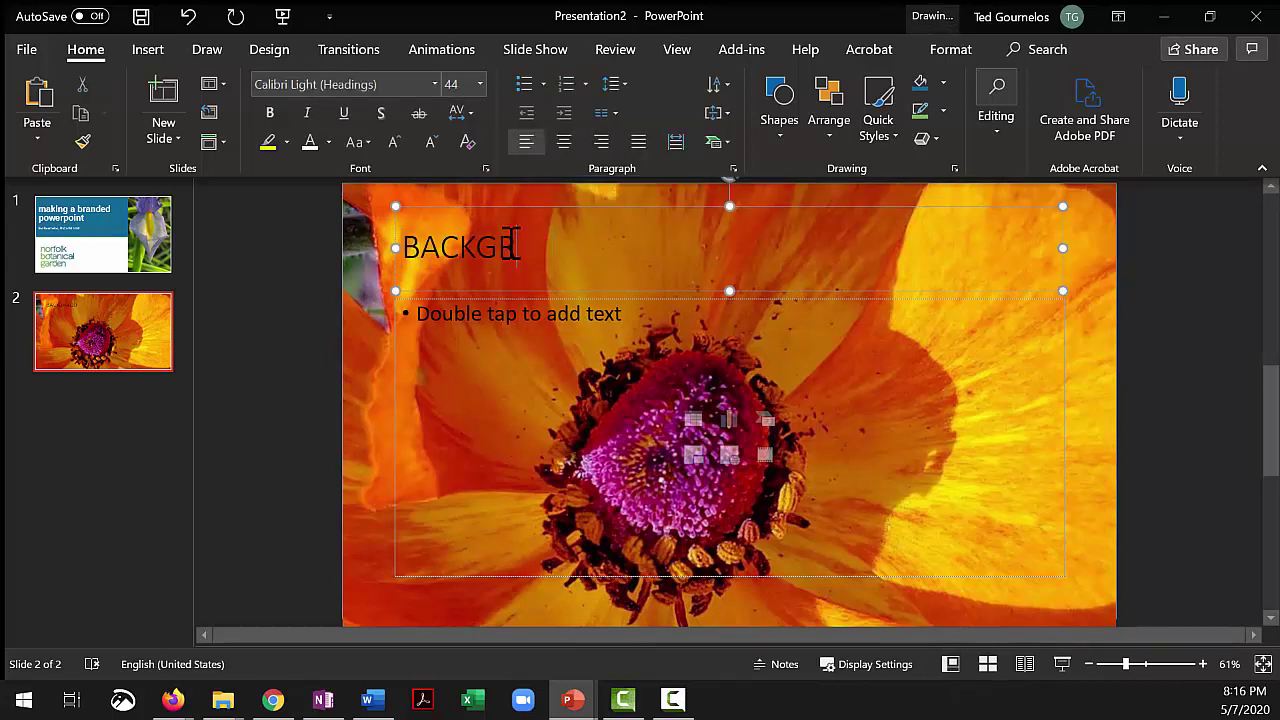
click(527, 289)
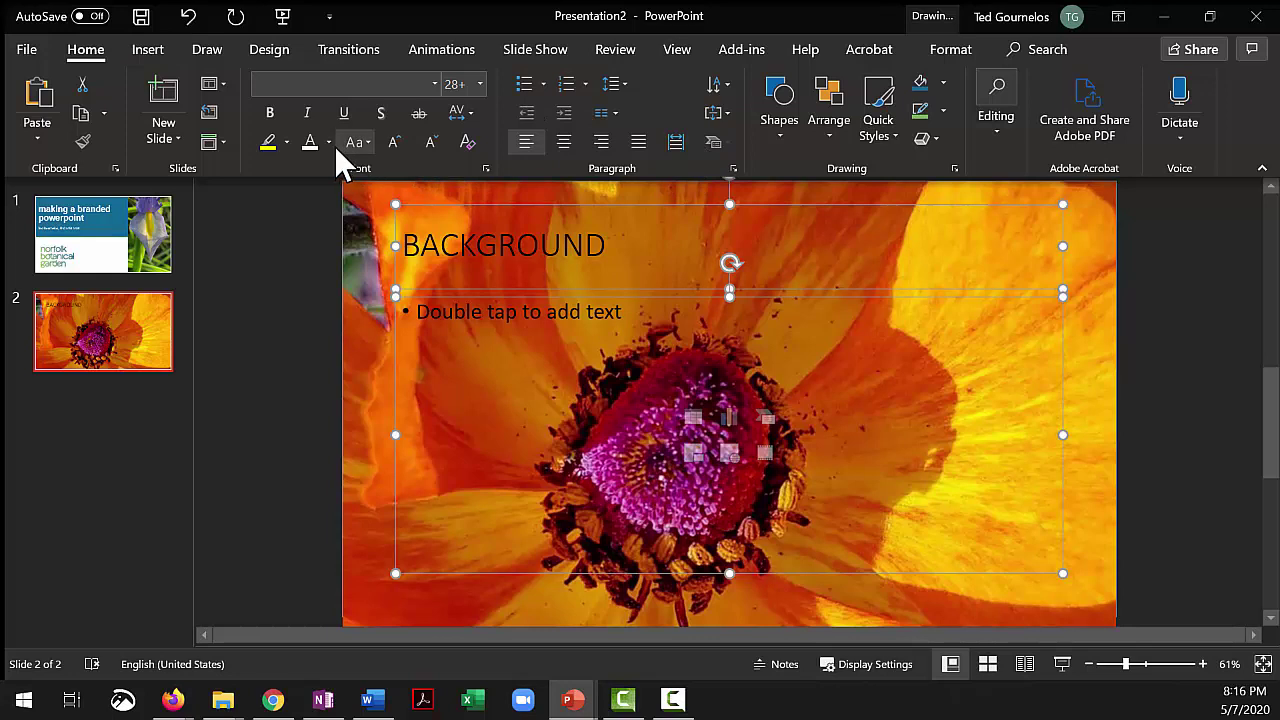
click(301, 146)
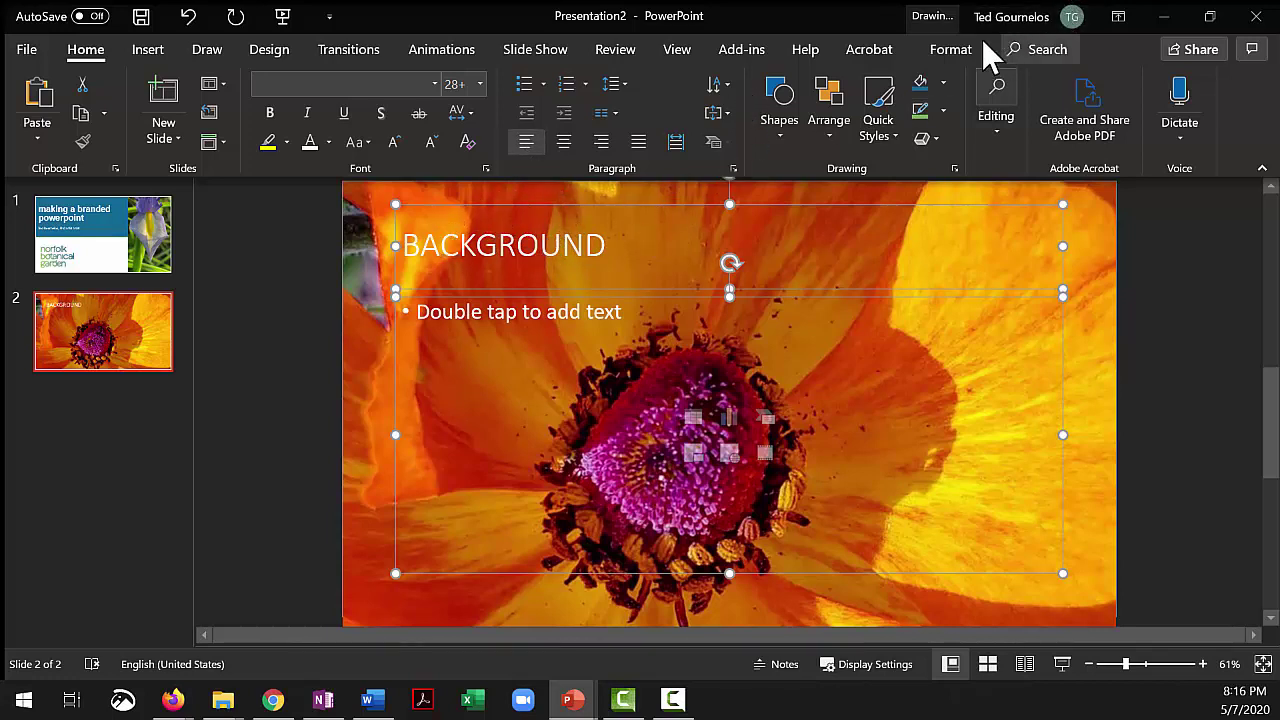
click(946, 52)
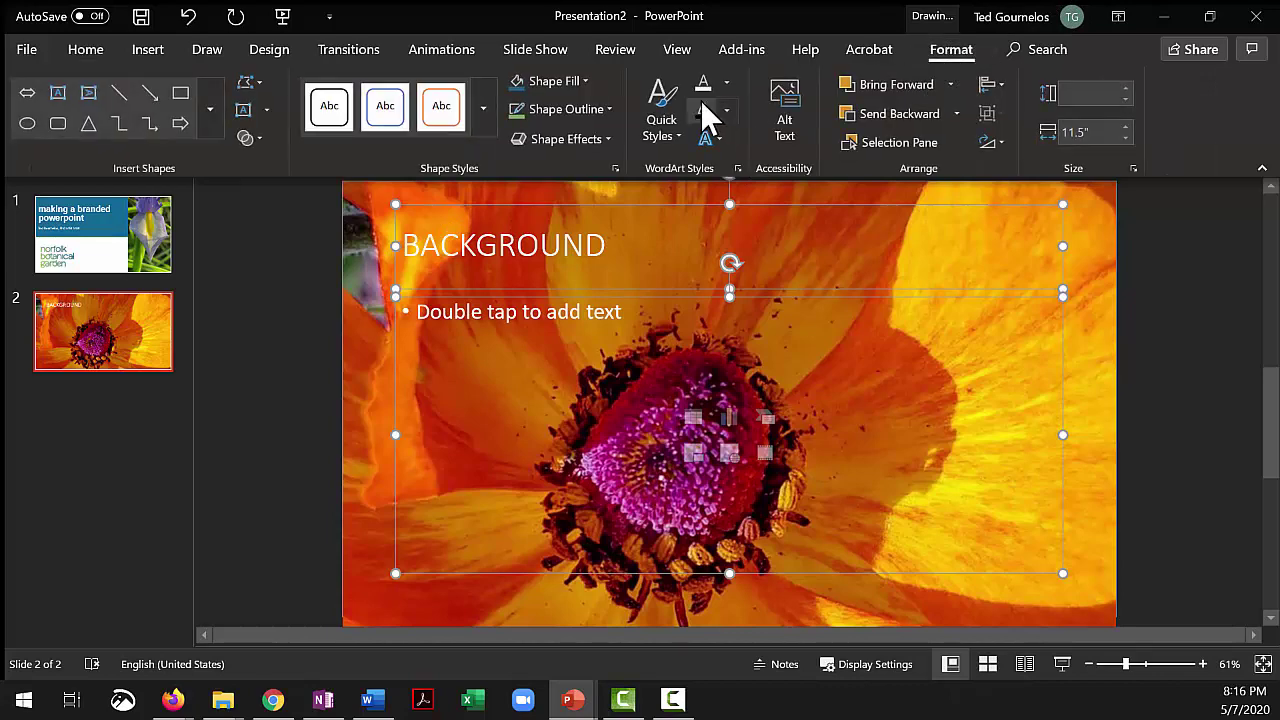
Give slide 2's white title and body text a soft drop shadow
click(727, 112)
click(727, 112)
click(724, 135)
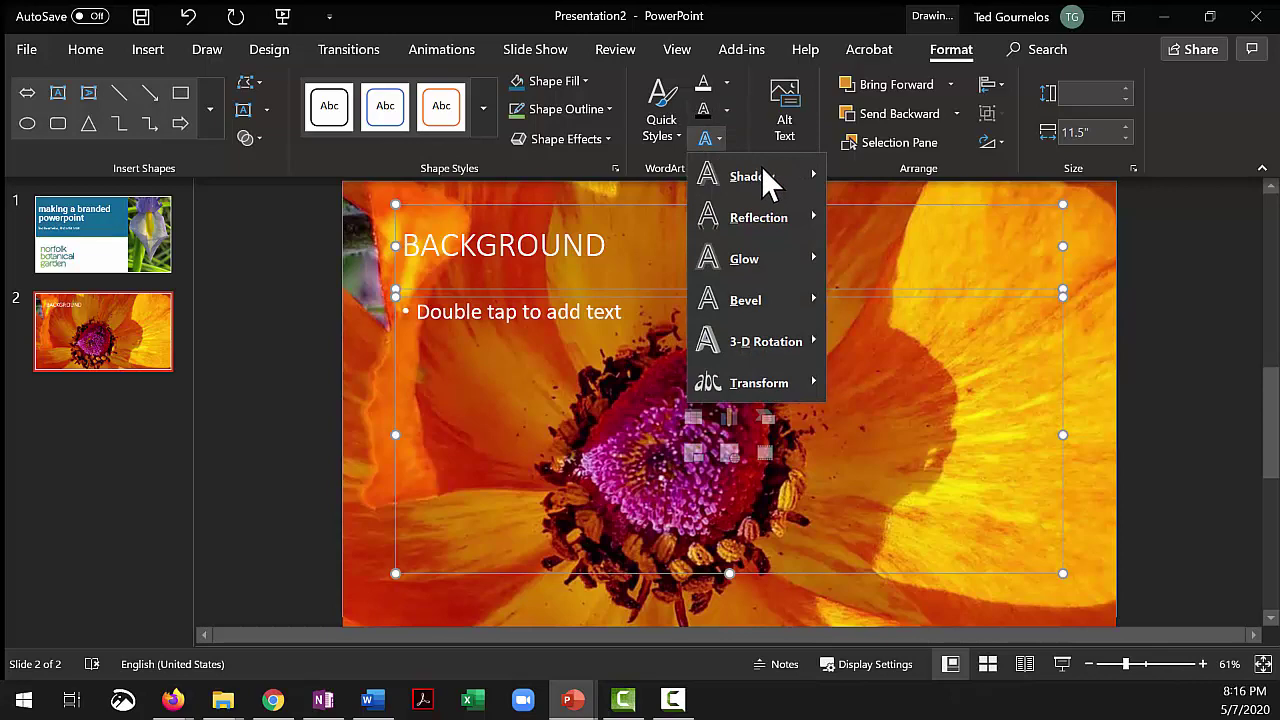
mouse_move(768, 169)
key(Escape)
key(Escape)
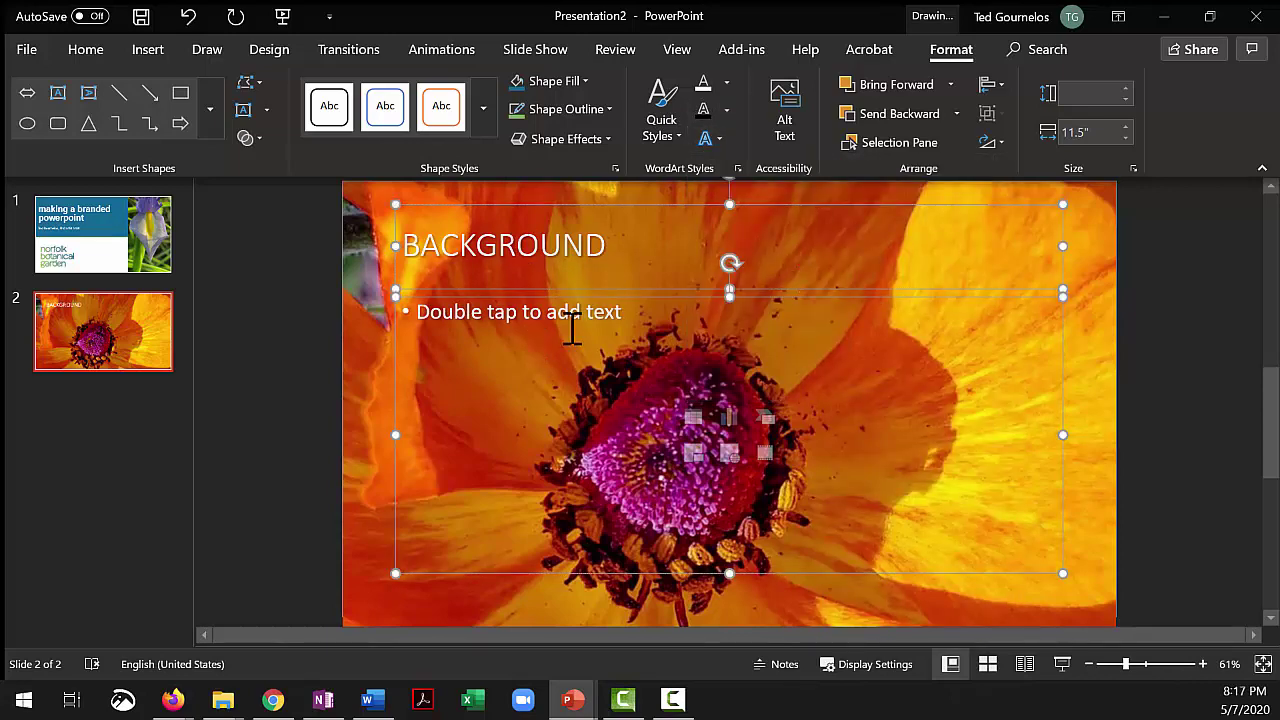
click(366, 323)
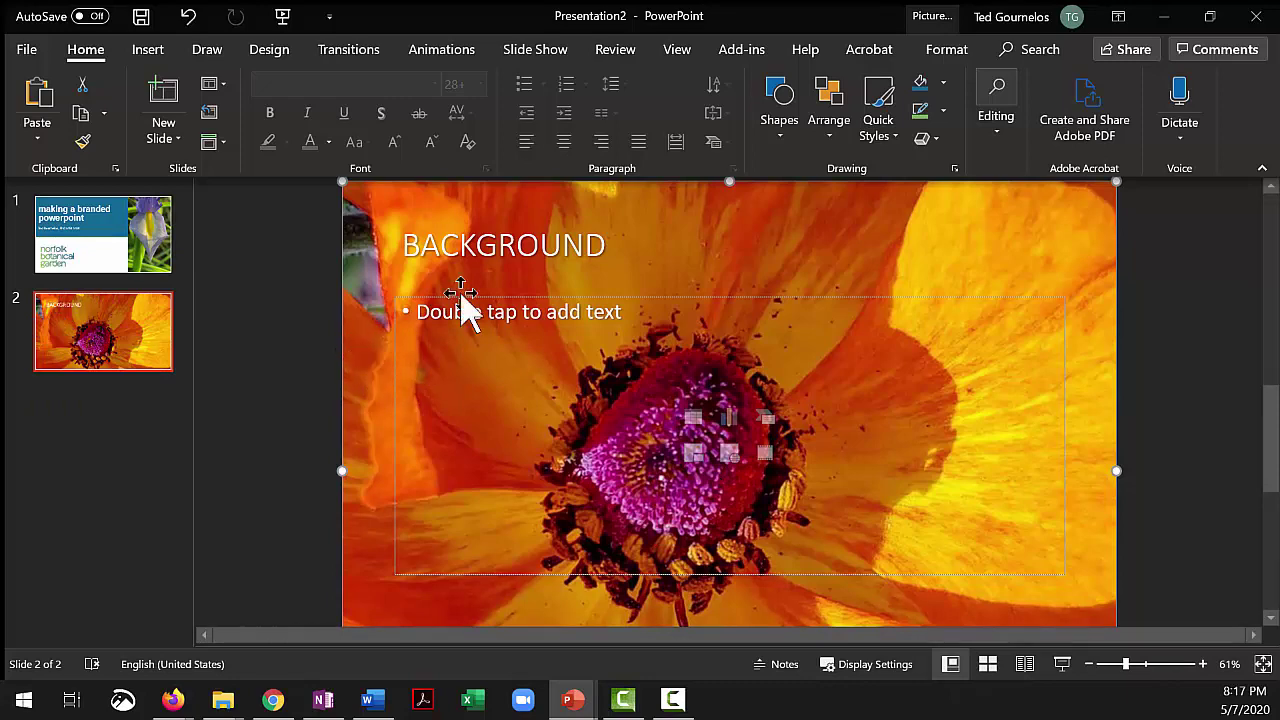
Fade the slide 2 flower photo to about 56% picture transparency
click(946, 49)
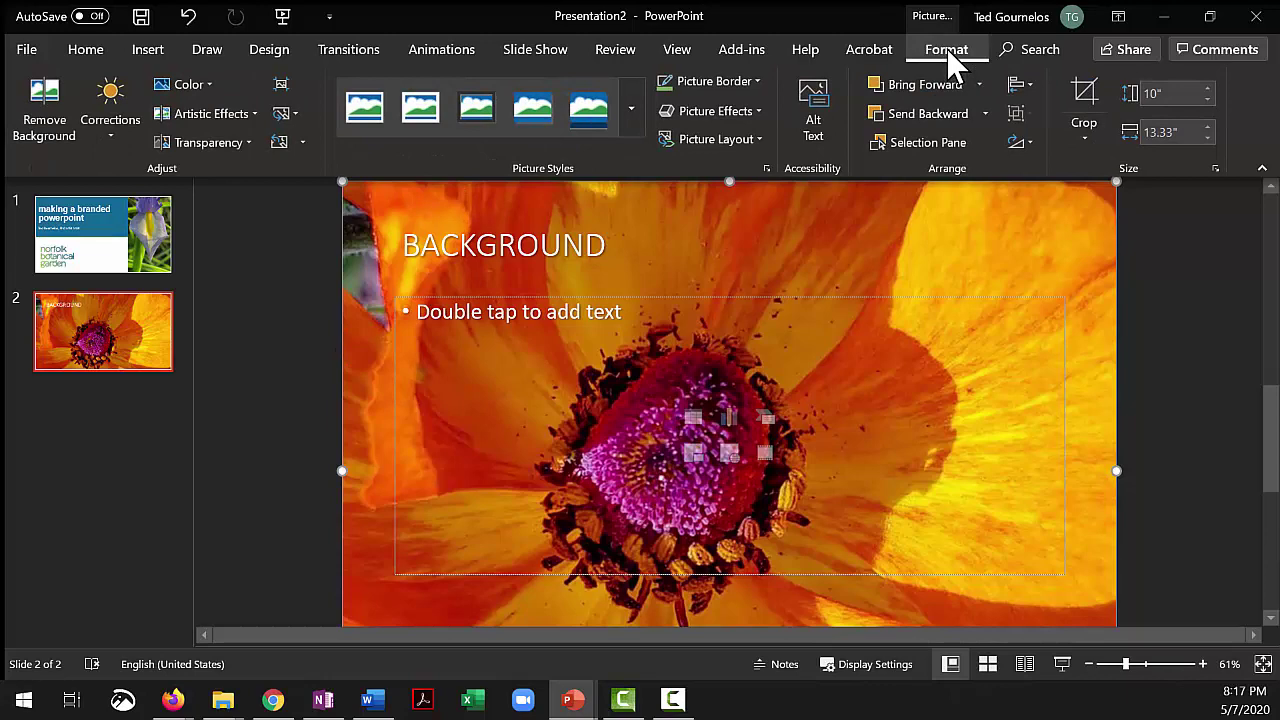
click(216, 141)
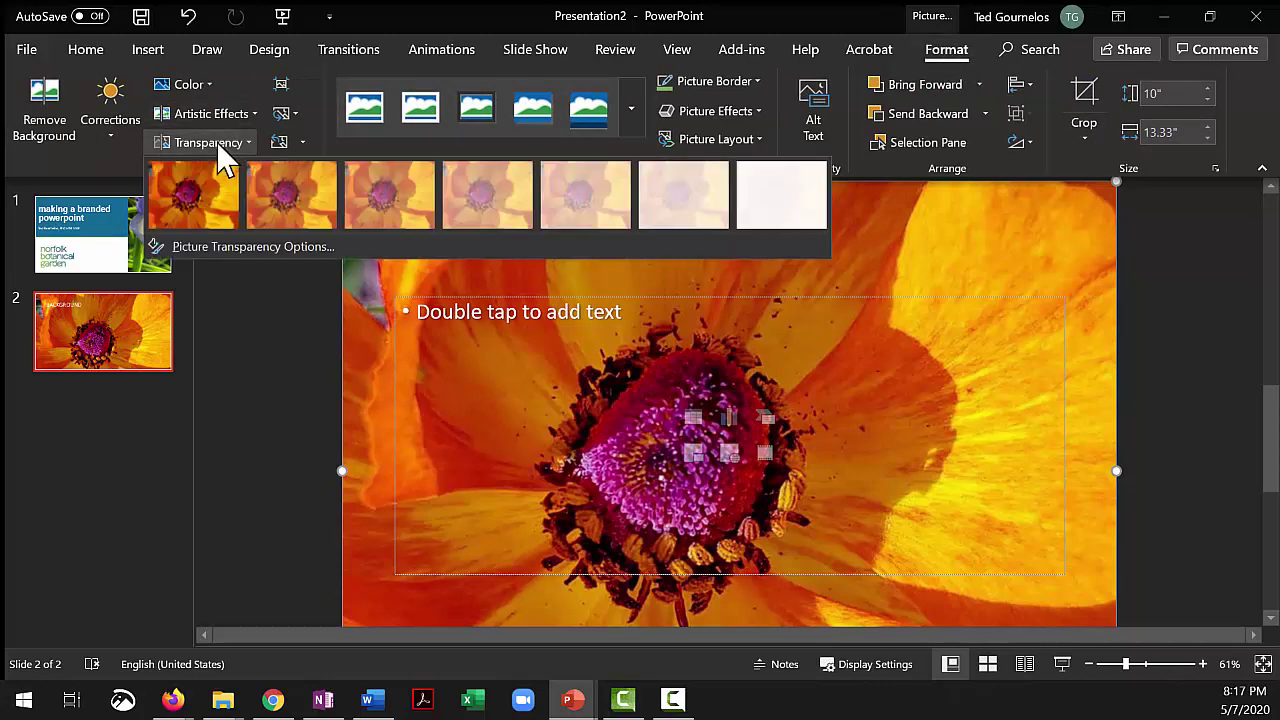
click(201, 238)
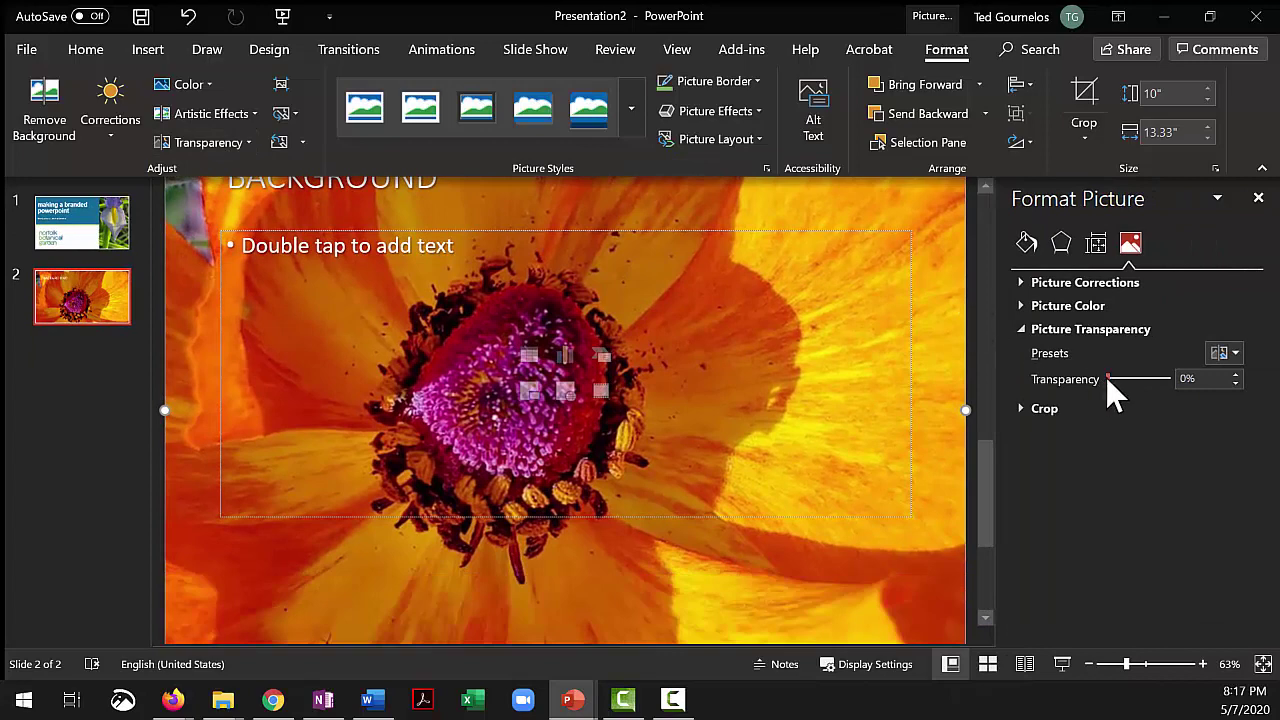
drag(1110, 378, 1143, 383)
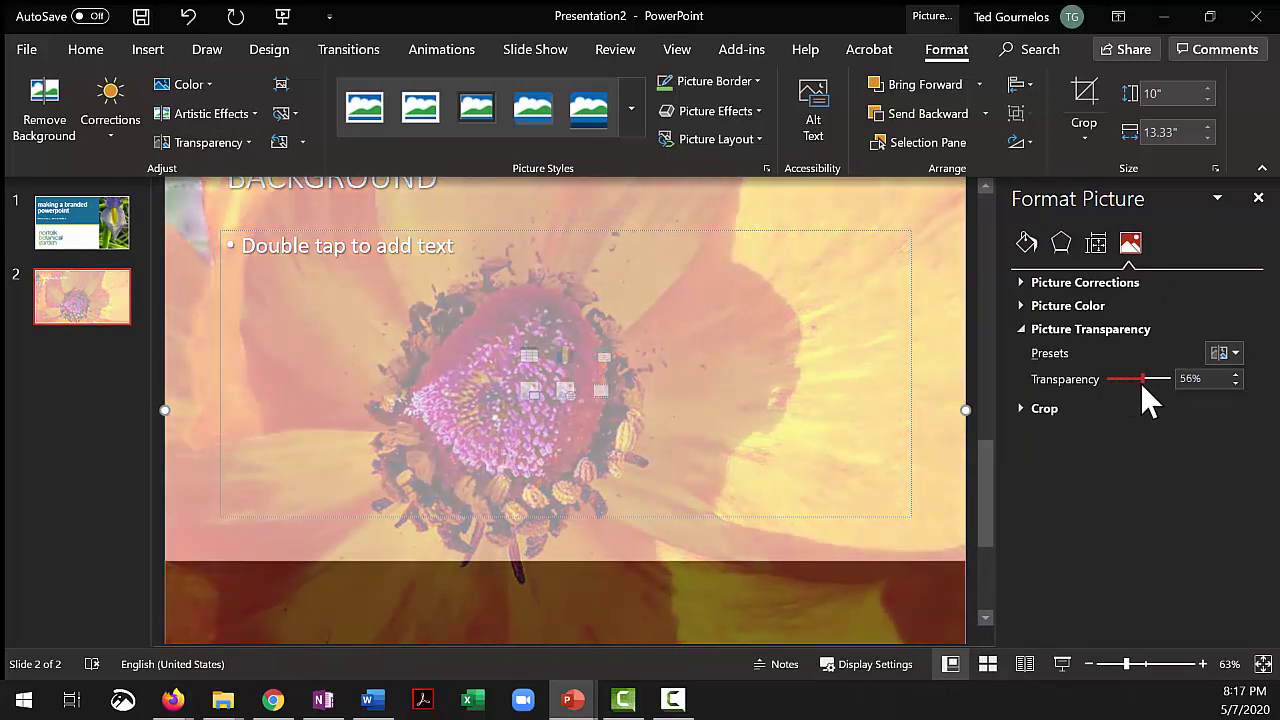
drag(988, 459, 329, 220)
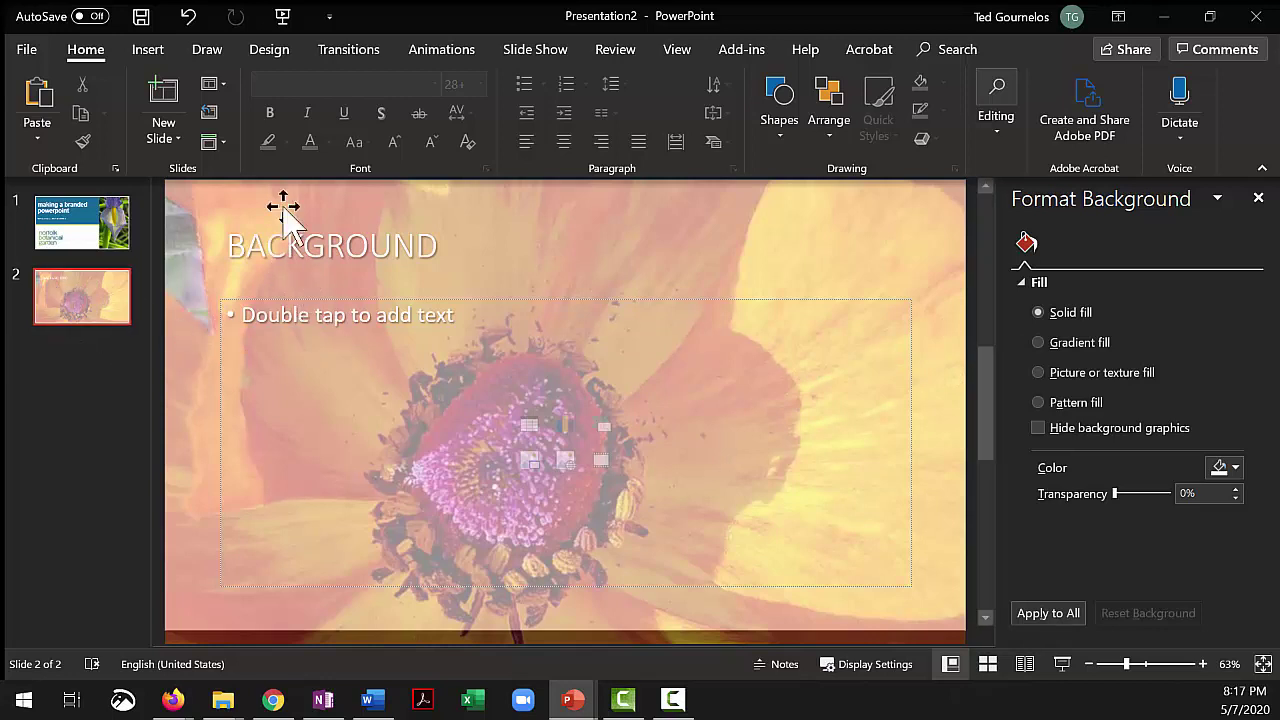
Add a third slide and paste the flower photo onto it
click(152, 88)
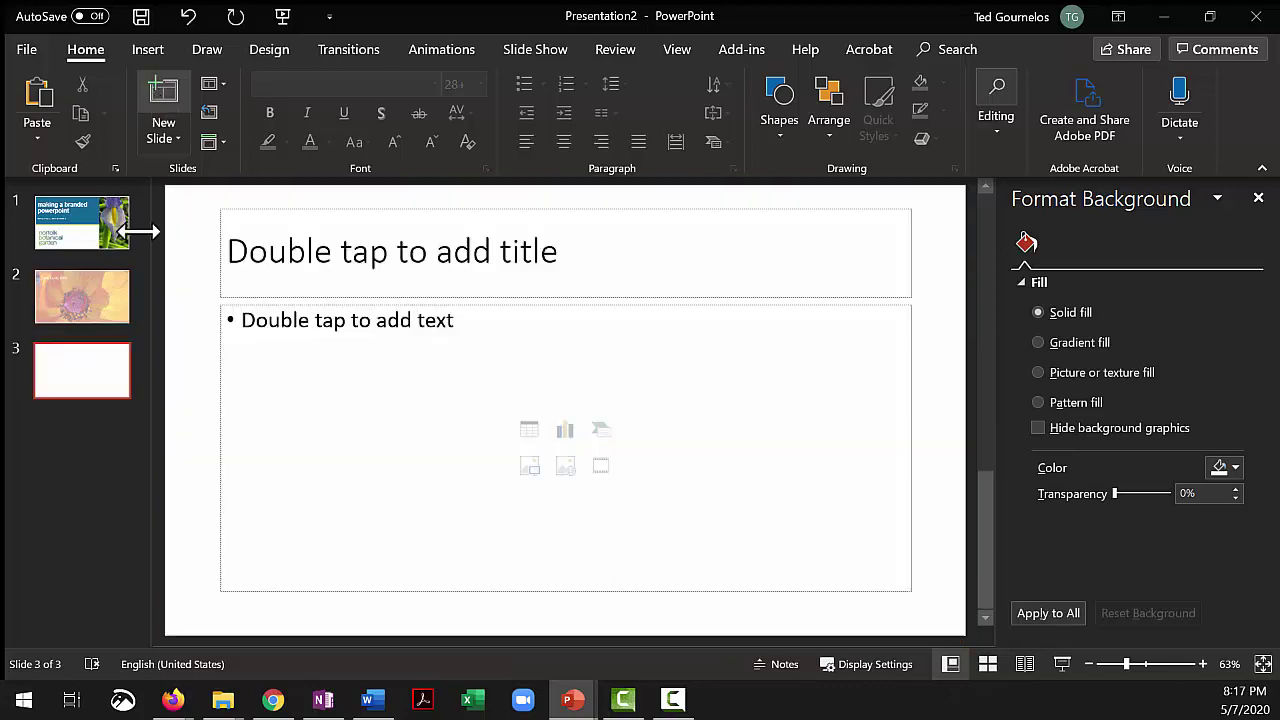
key(ctrl+v)
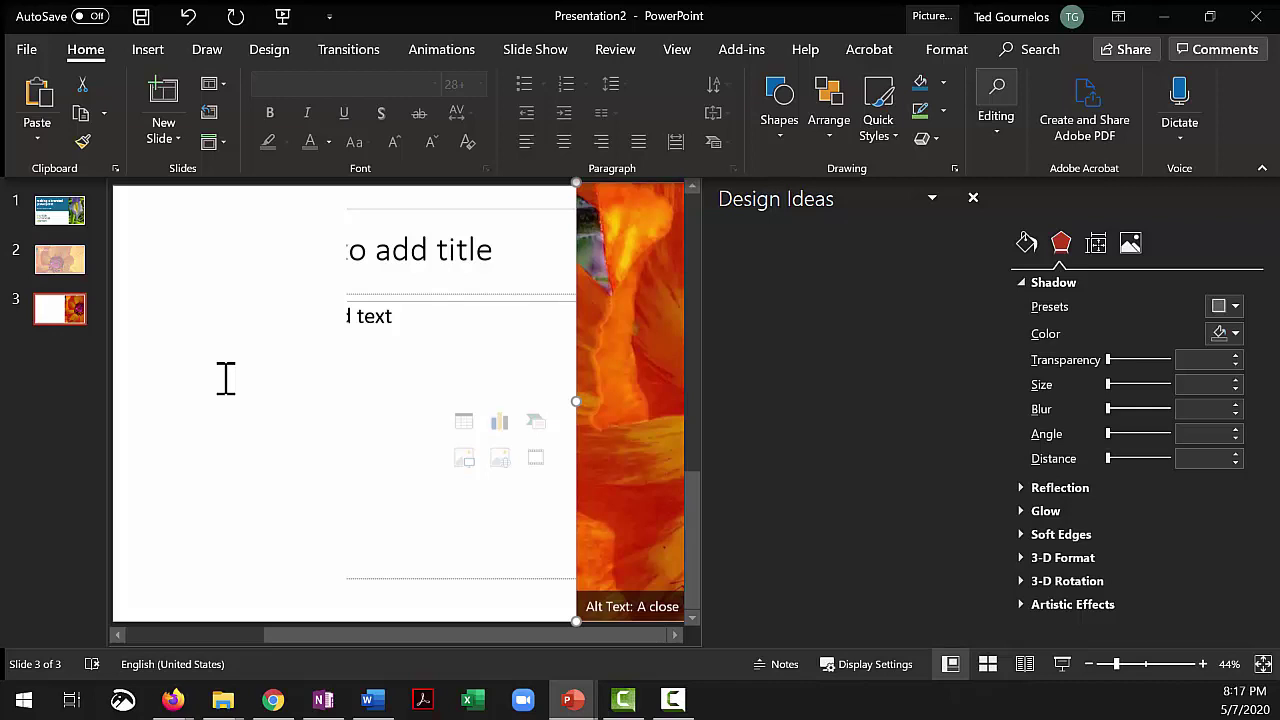
click(972, 199)
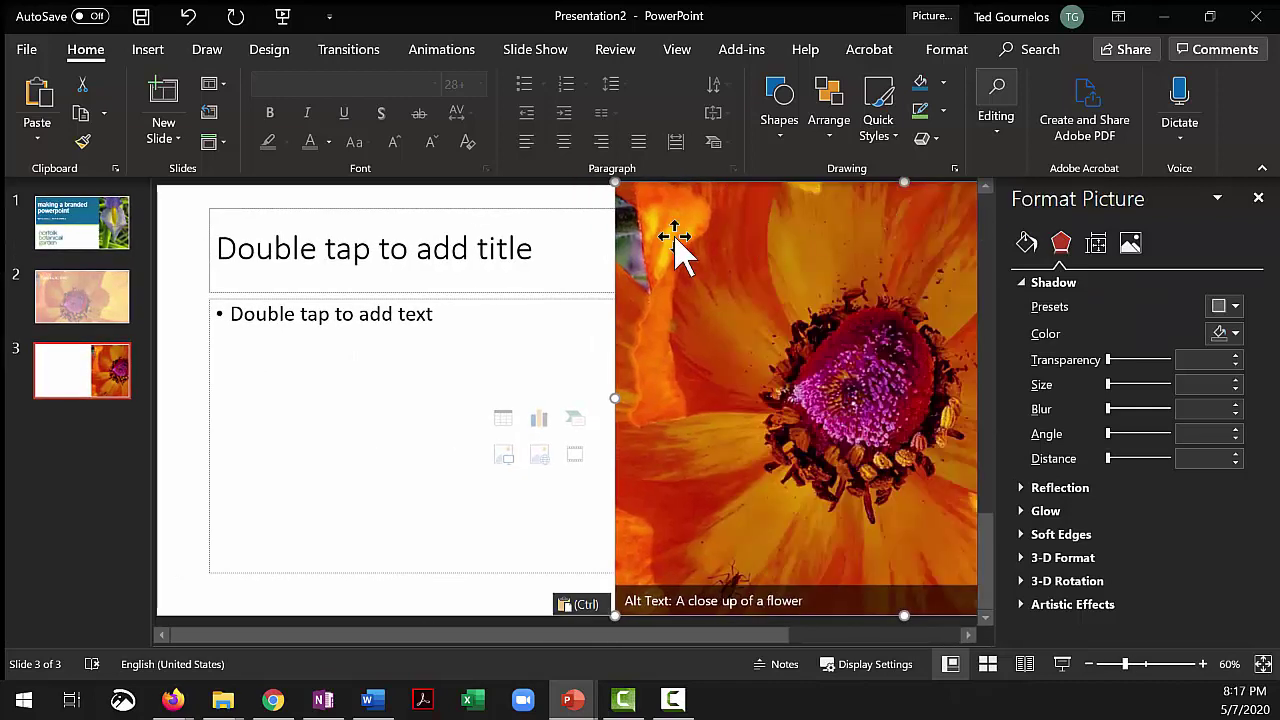
Send the flower photo behind the placeholders and align it to the slide's right half
right_click(674, 236)
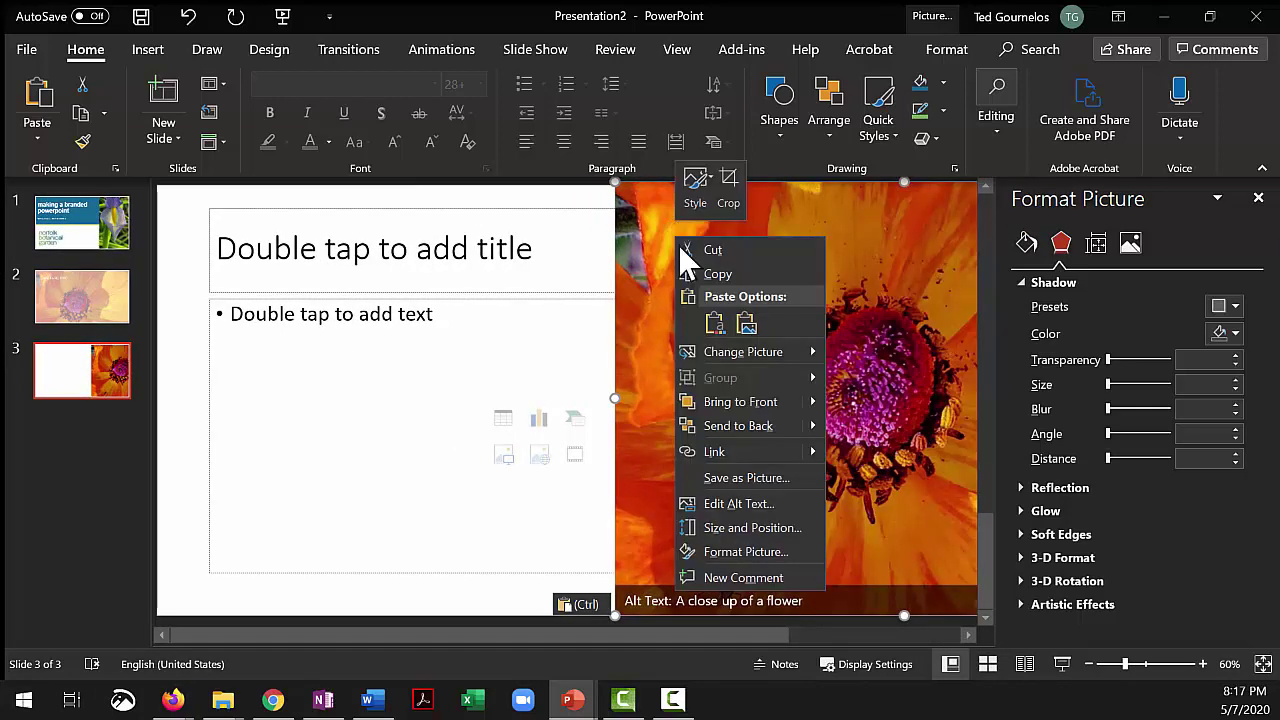
click(727, 422)
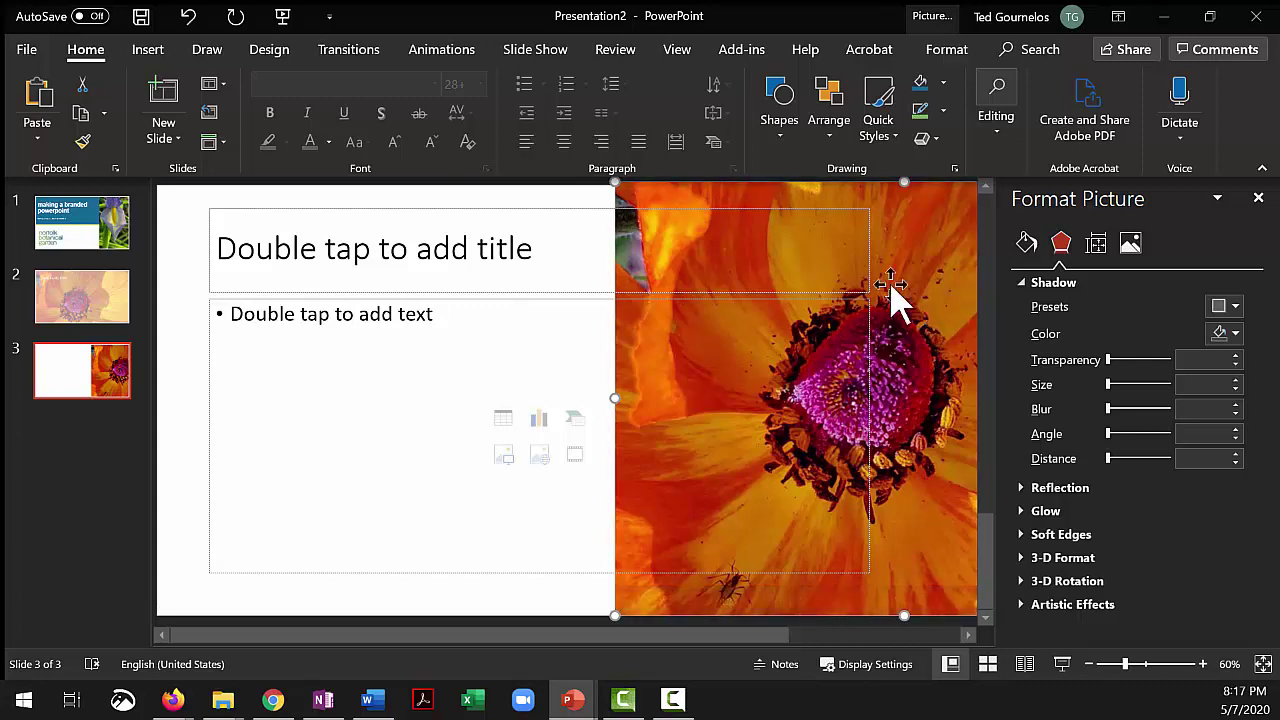
scroll(894, 297, down, 1)
scroll(894, 297, down, 2)
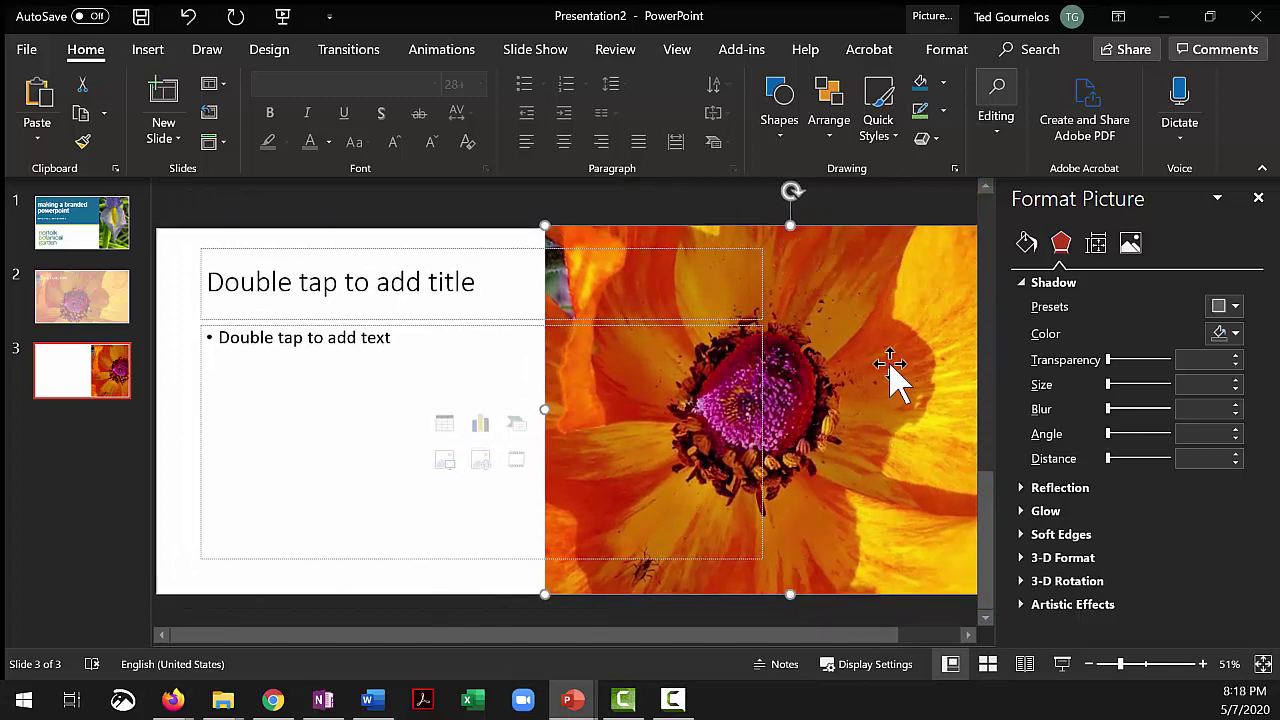
mouse_move(889, 371)
mouse_down()
mouse_move(886, 412)
mouse_move(888, 360)
mouse_up()
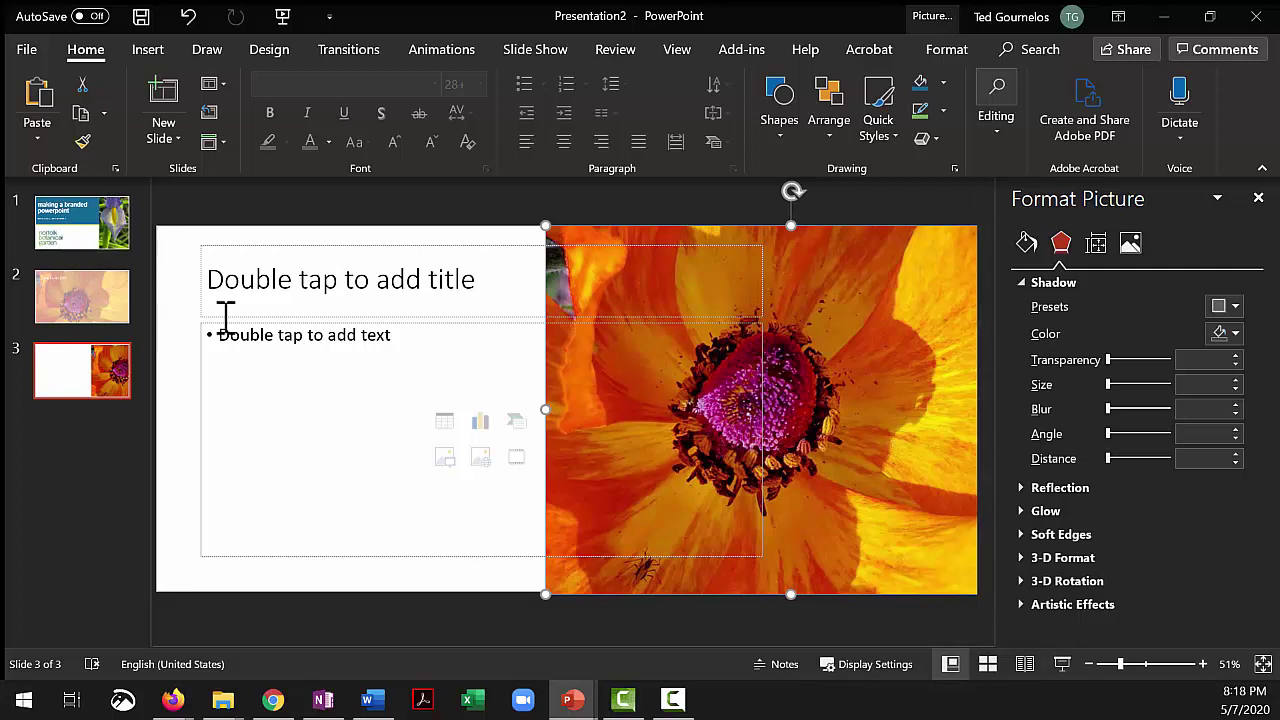
click(257, 342)
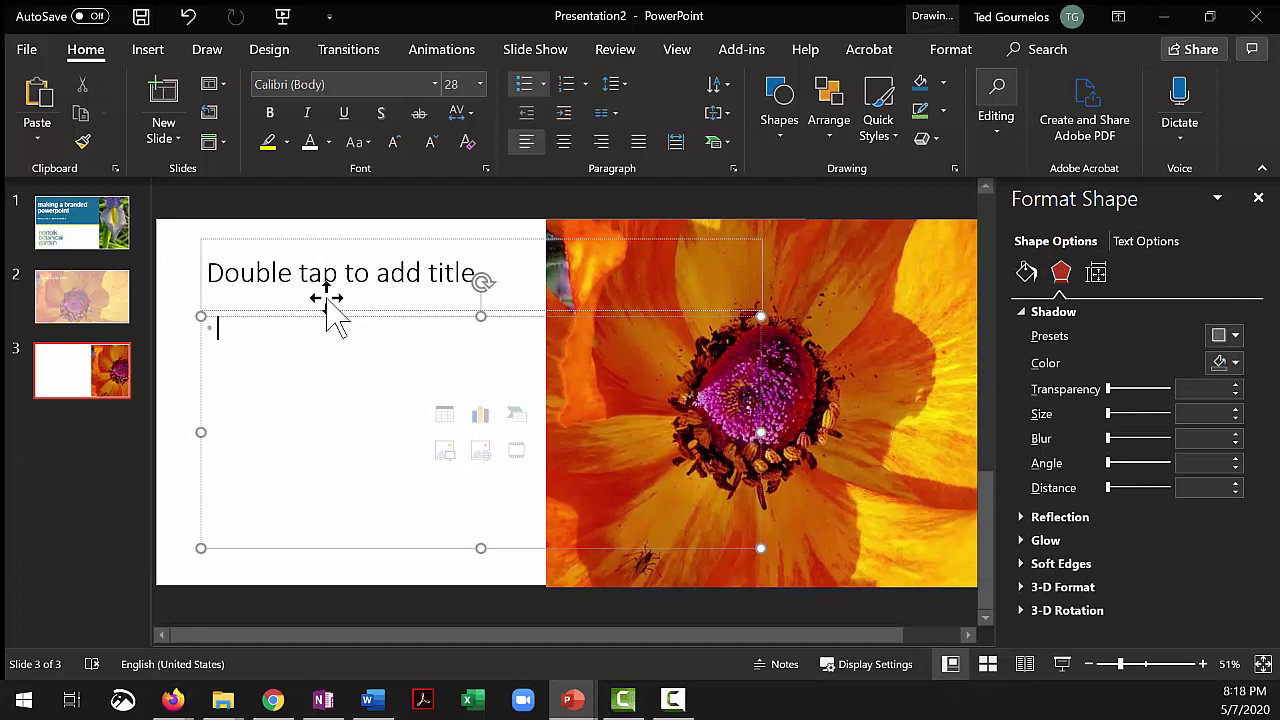
Copy the norfolk botanical garden logo from slide 1 onto slide 3
click(82, 225)
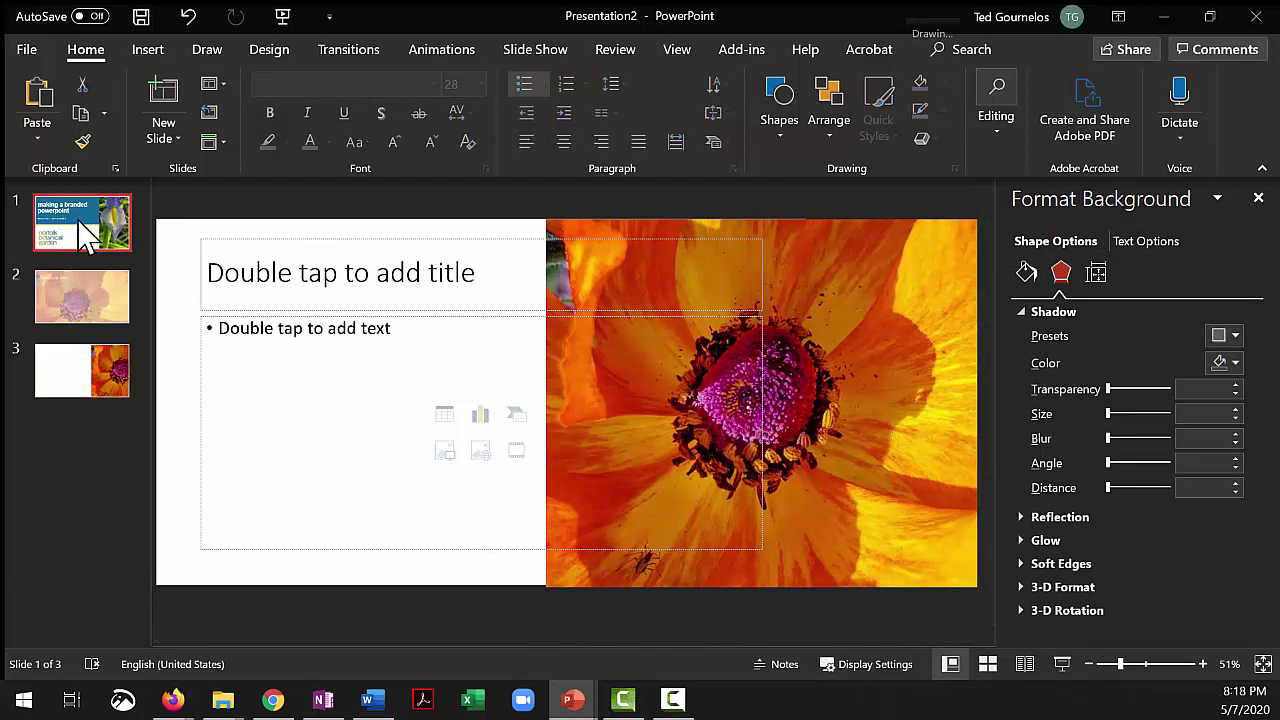
click(310, 512)
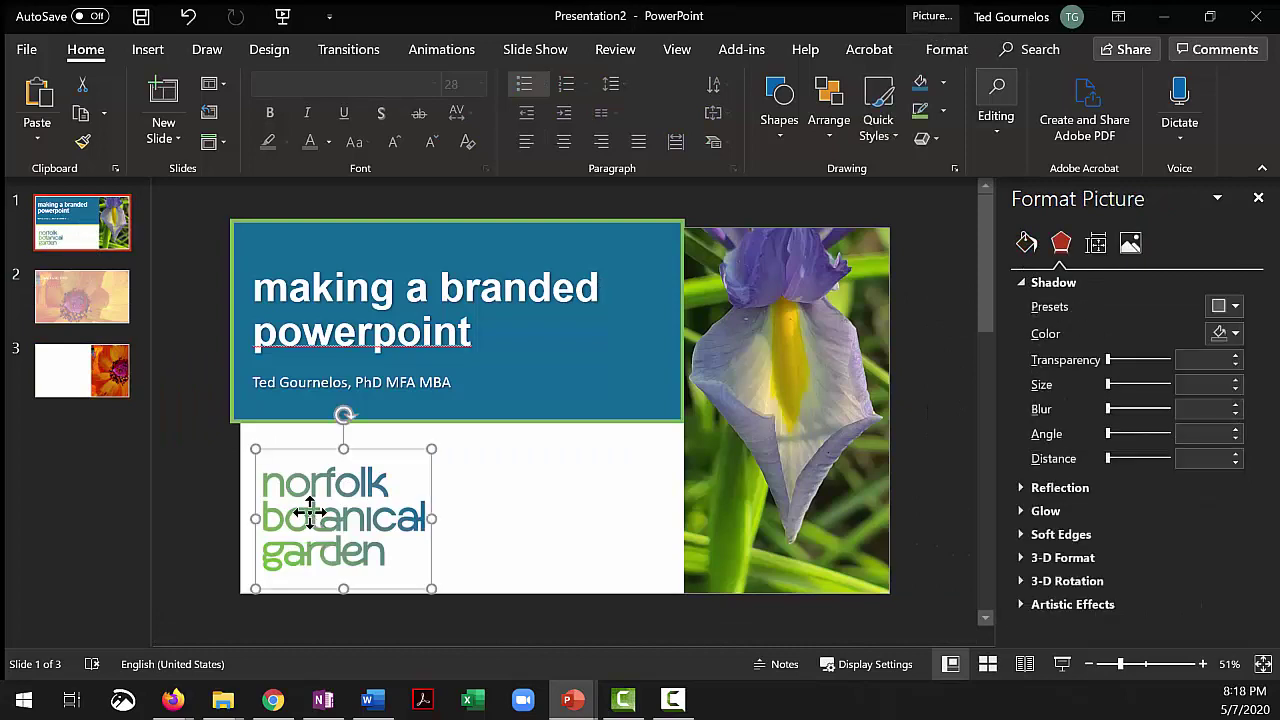
click(78, 382)
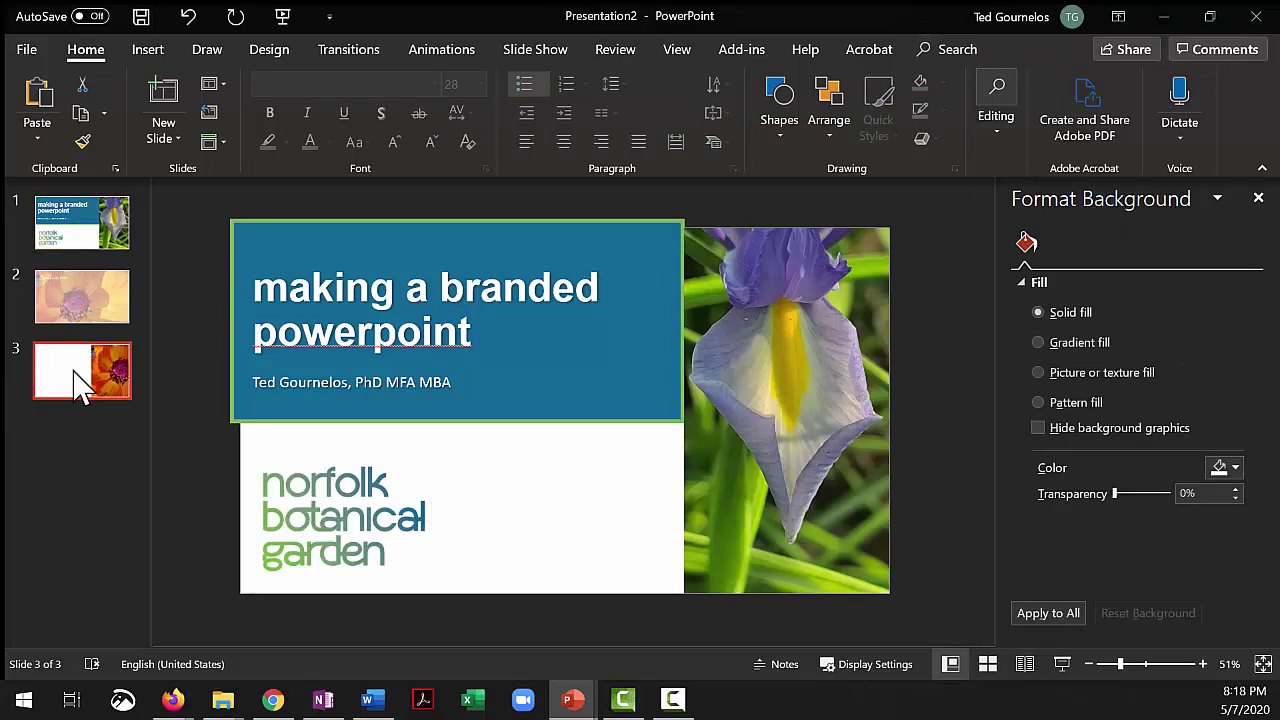
key(ctrl+v)
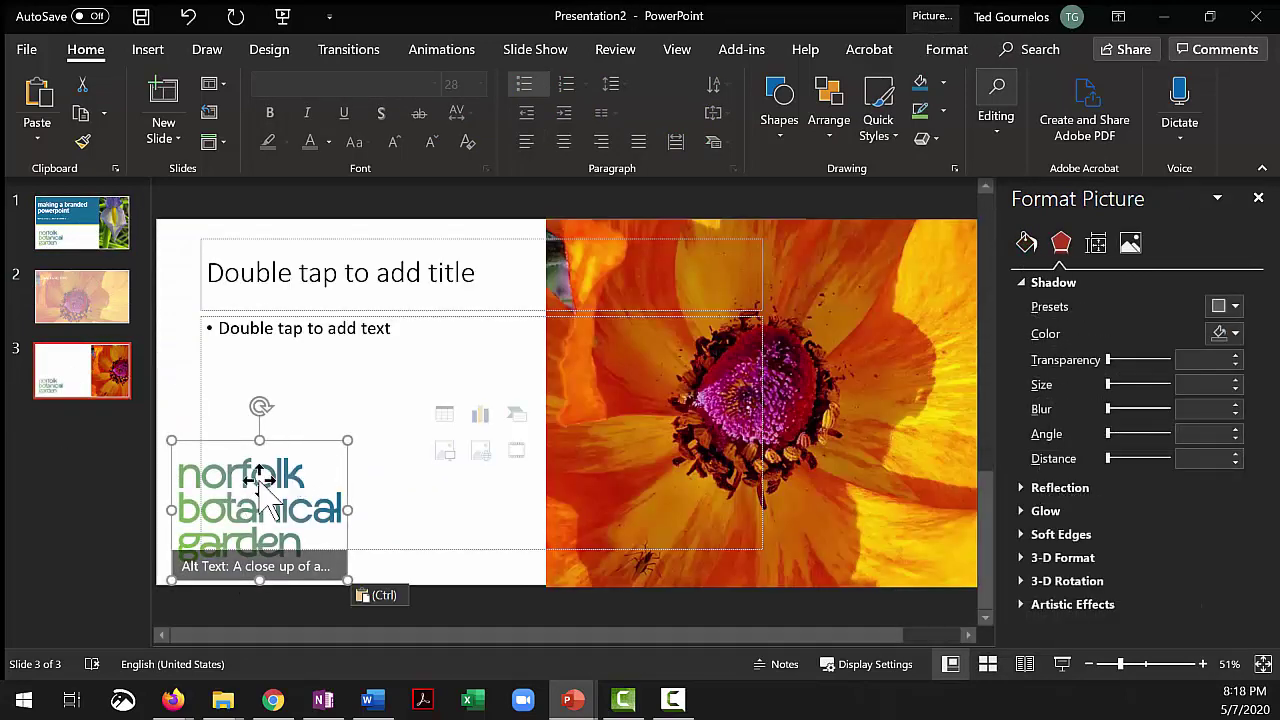
Title slide 3 'BACKGROUND' in bold Arial
click(237, 281)
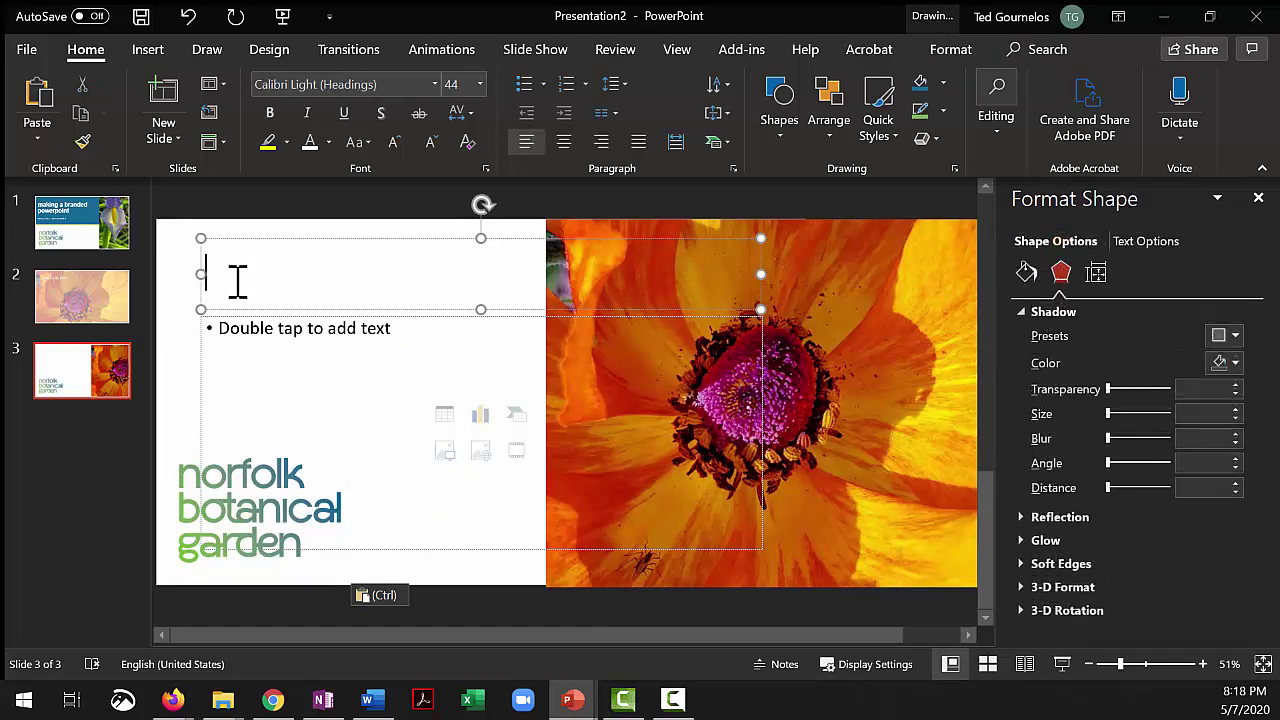
text(BACKGROUND)
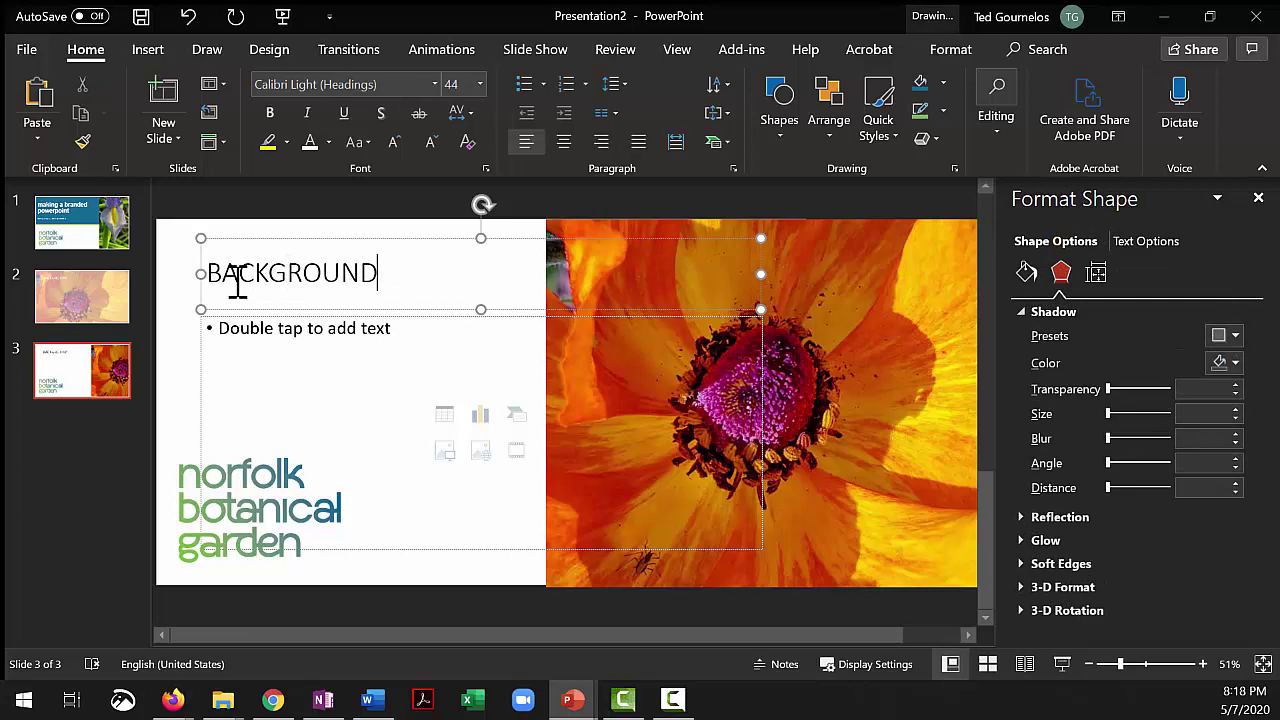
double_click(237, 283)
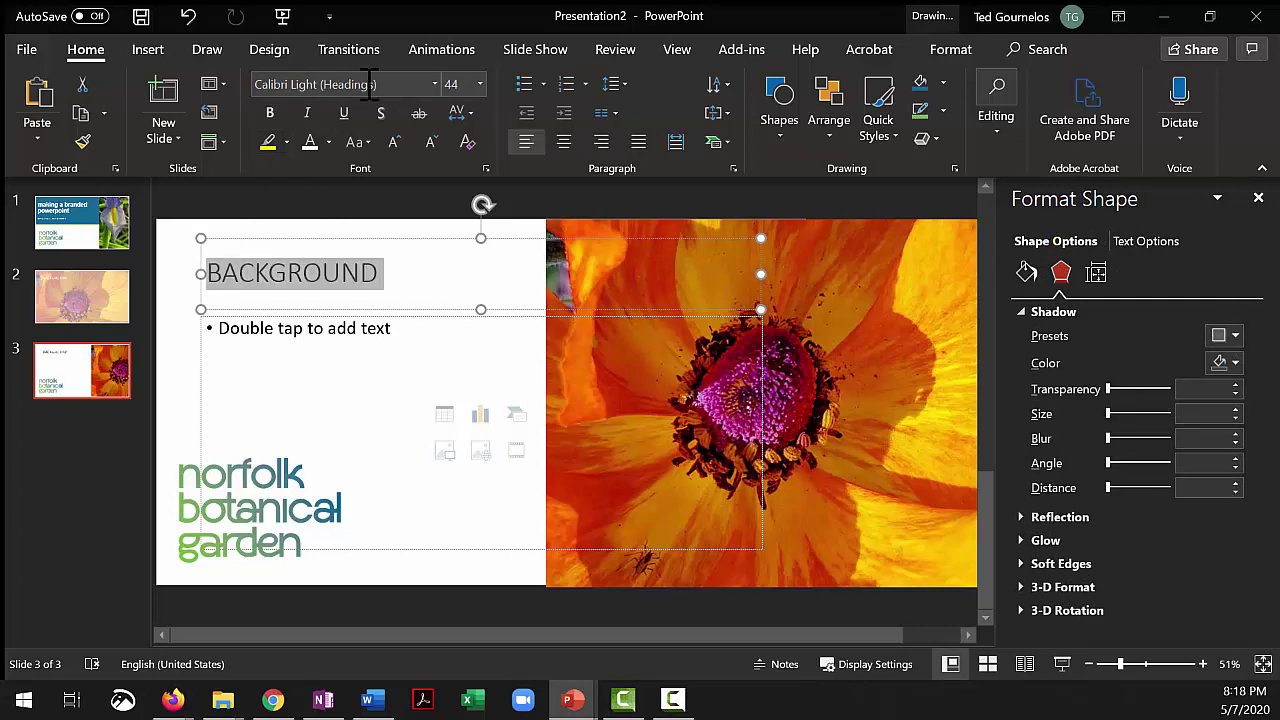
click(434, 85)
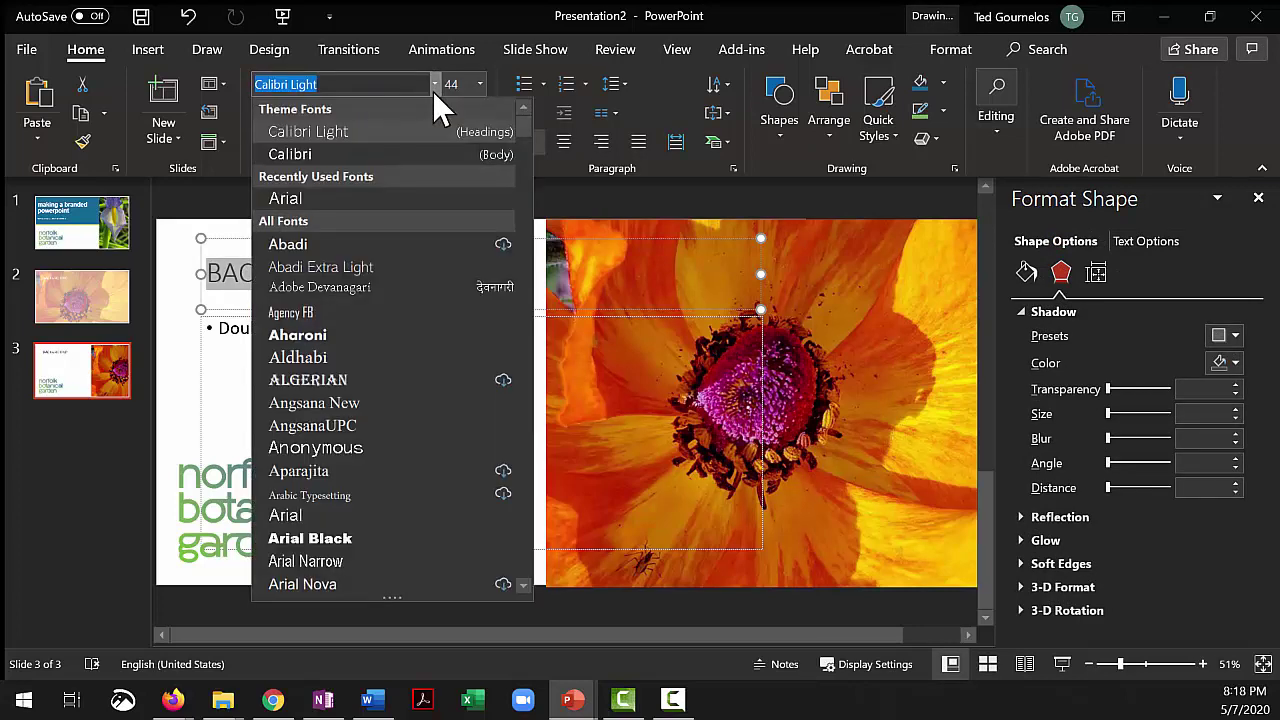
click(329, 200)
key(ctrl+b)
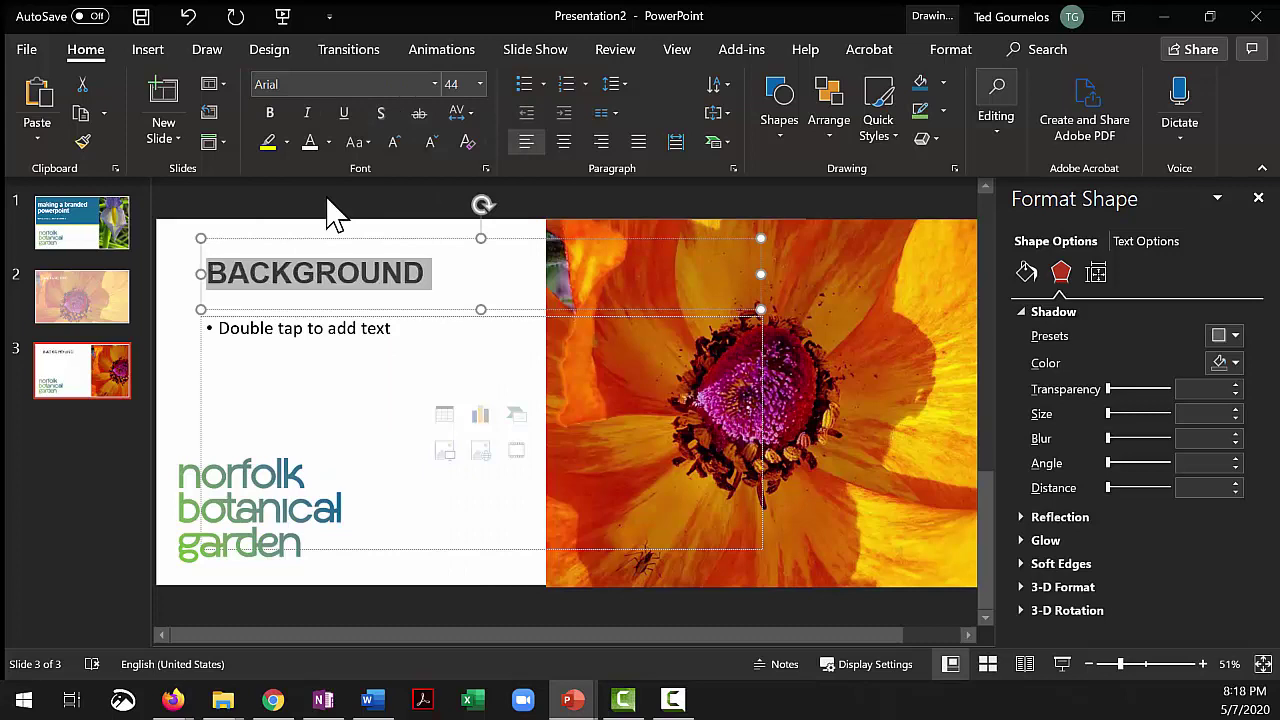